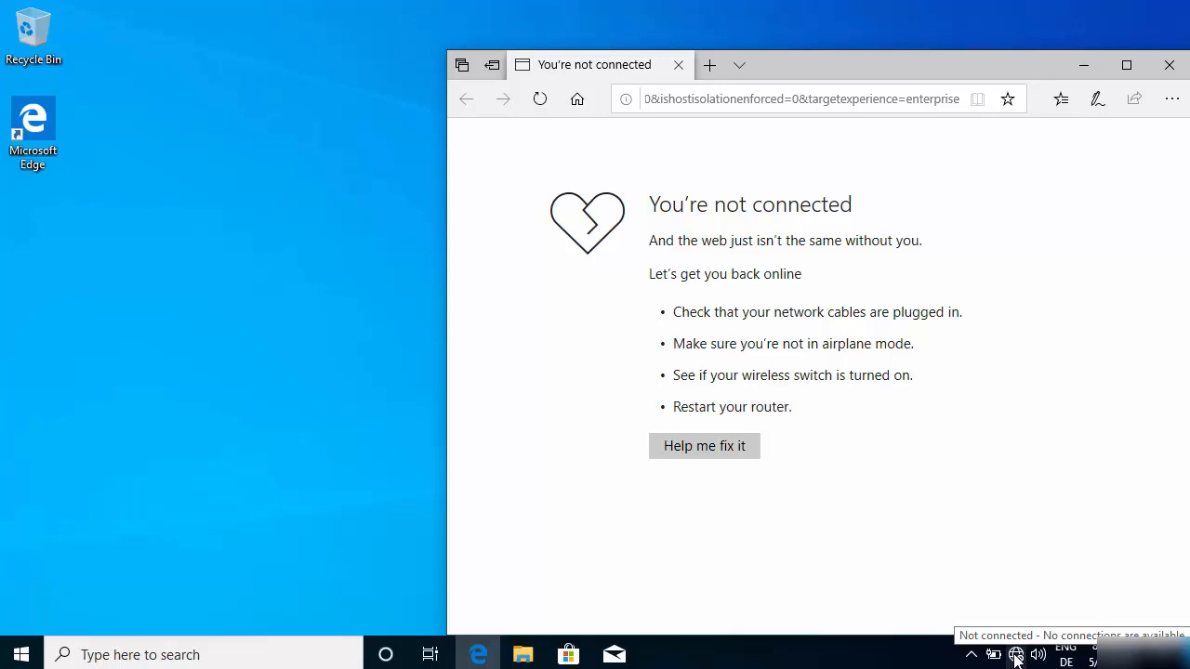
- Run the network troubleshooter for the missing connection, apply the suggested repairs as an administrator, and close it
{"action": "left_click", "coordinate": [1015, 655]}
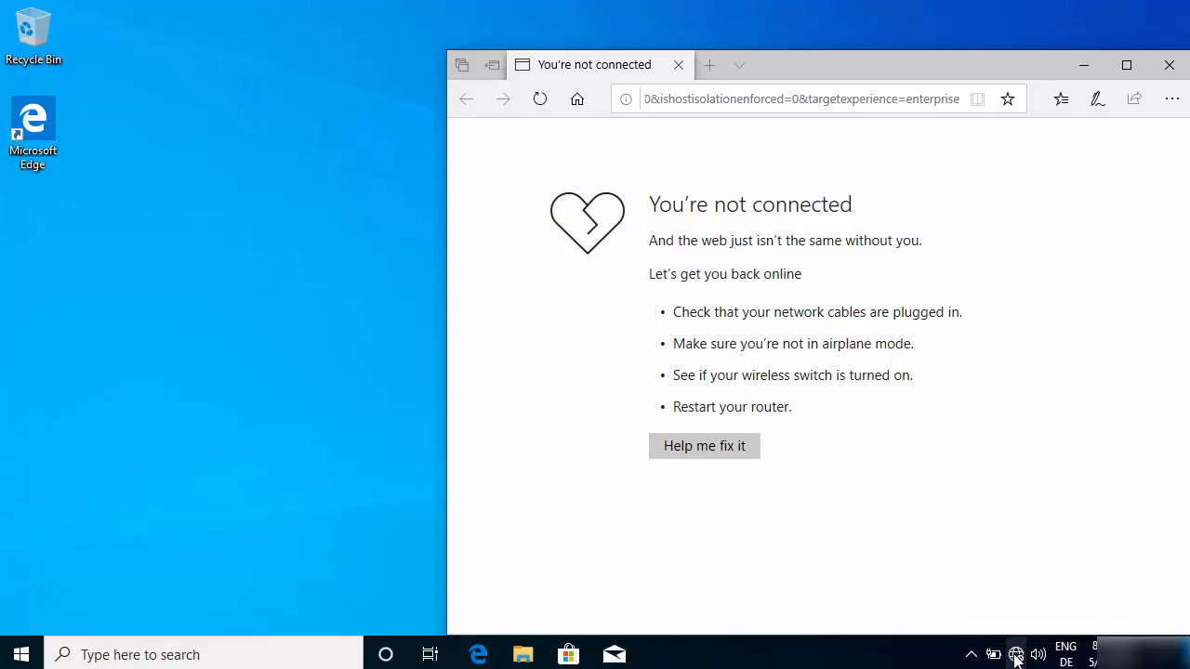
{"action": "right_click", "coordinate": [1016, 656]}
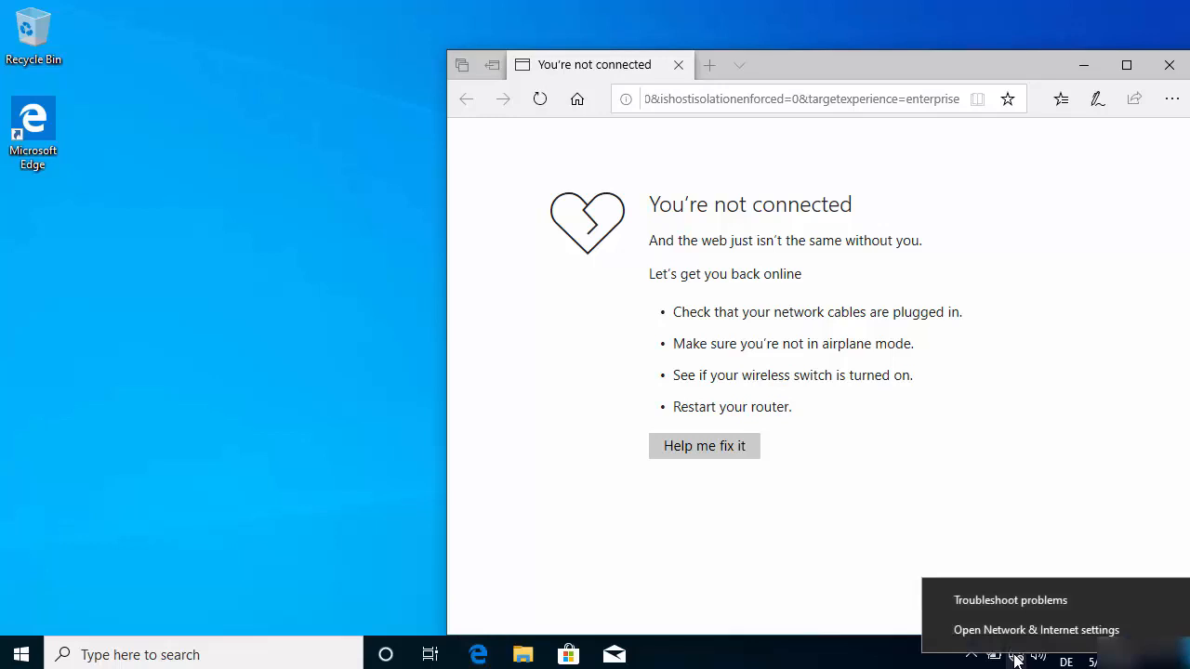
{"action": "left_click", "coordinate": [1010, 605]}
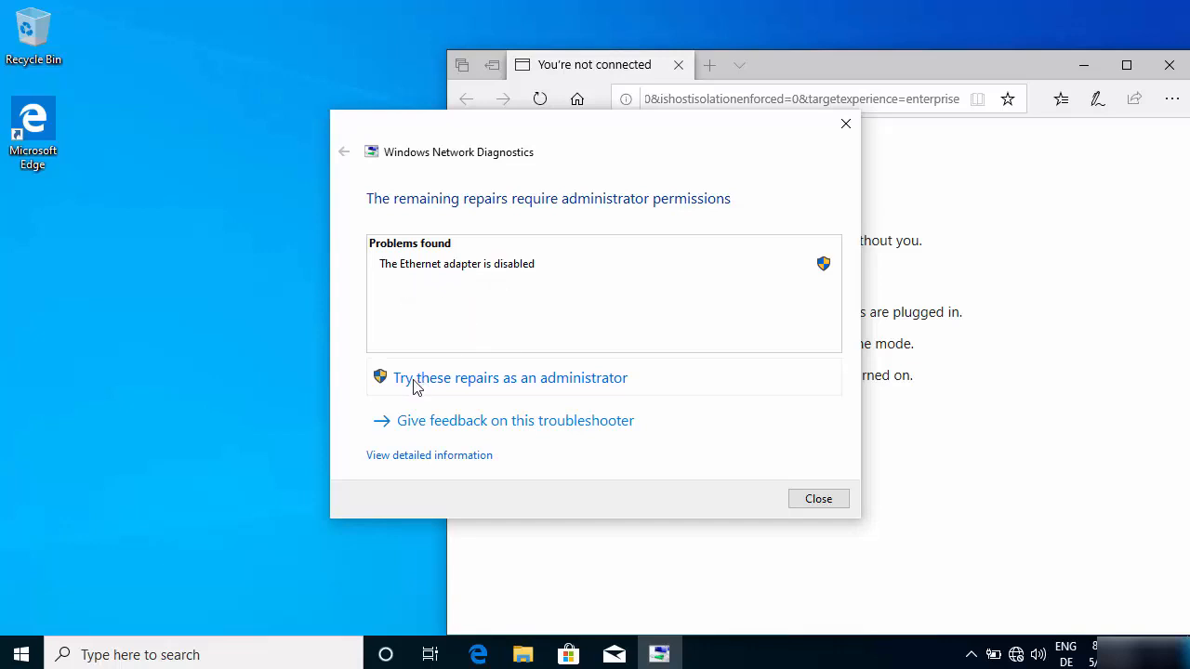
{"action": "left_click", "coordinate": [472, 379]}
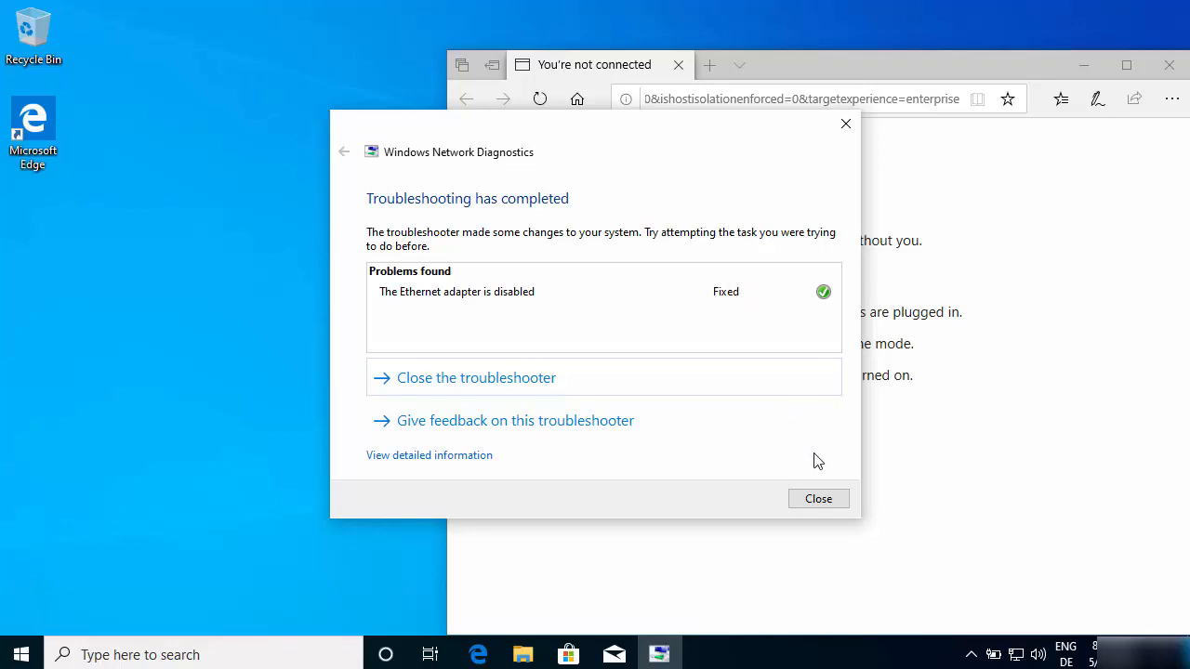
{"action": "left_click", "coordinate": [813, 502]}
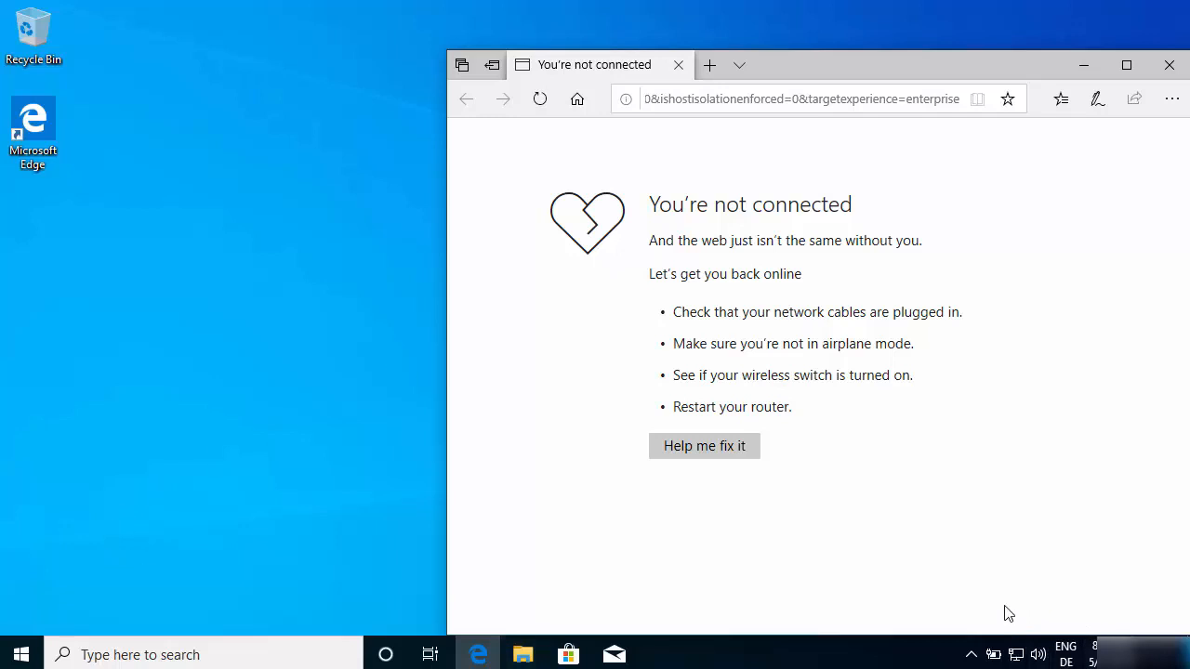
- Open the Troubleshoot page of the Update & Security settings
{"action": "left_click", "coordinate": [22, 656]}
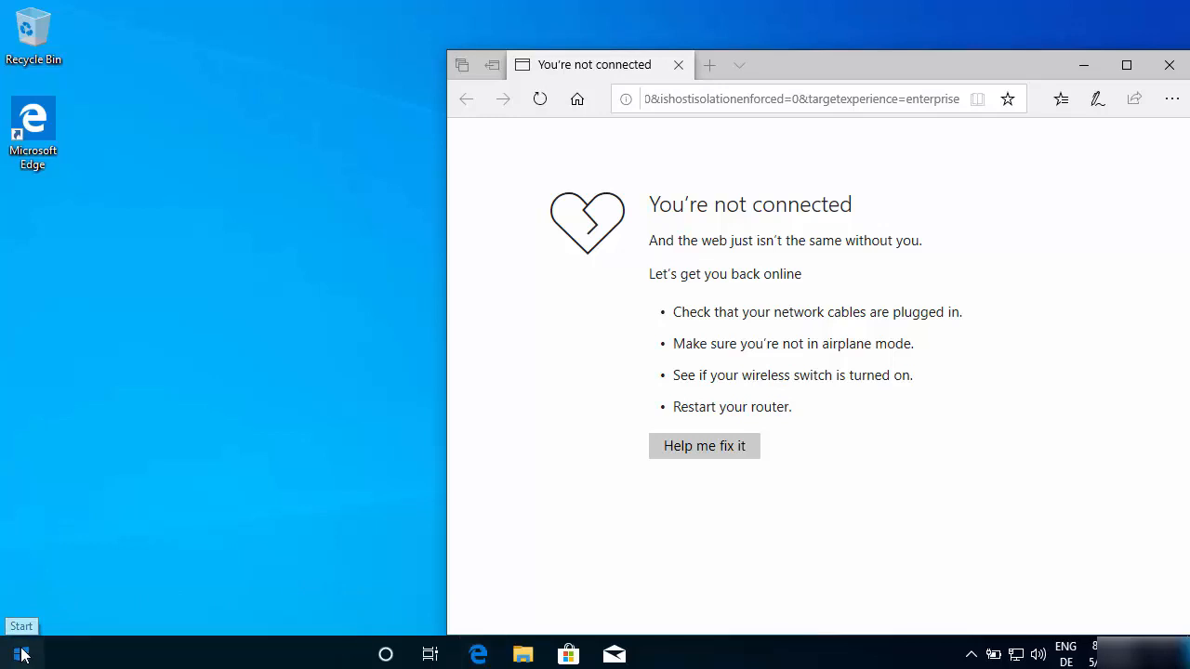
{"action": "left_click", "coordinate": [22, 655]}
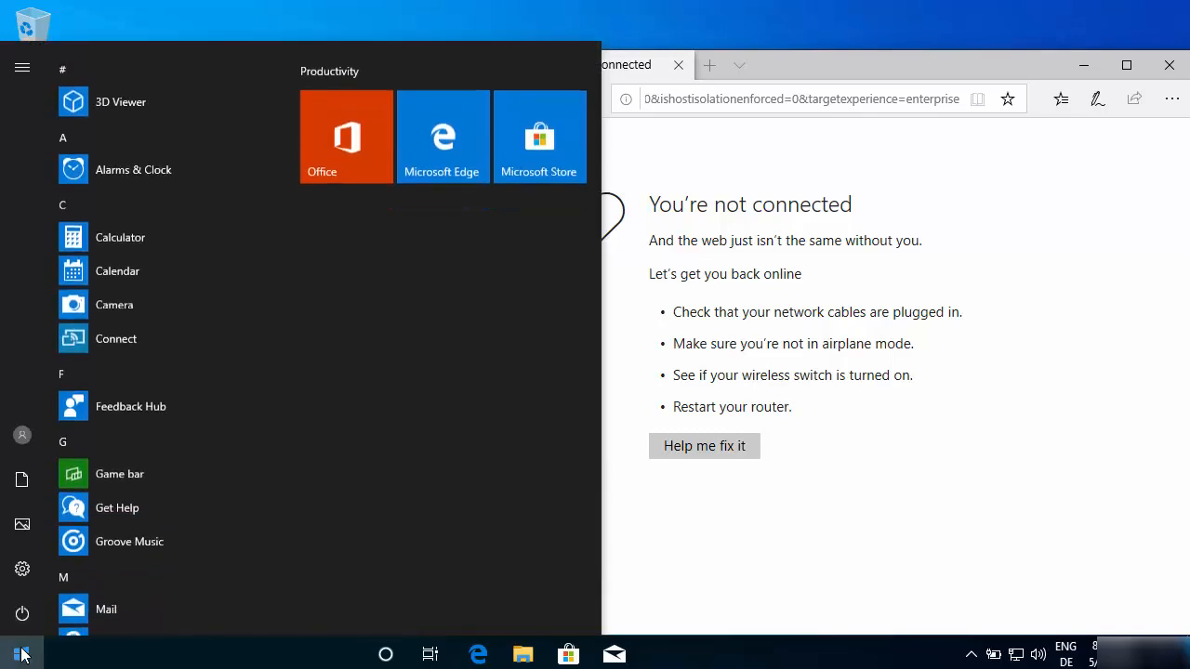
{"action": "mouse_move", "coordinate": [20, 583]}
{"action": "left_click", "coordinate": [50, 570]}
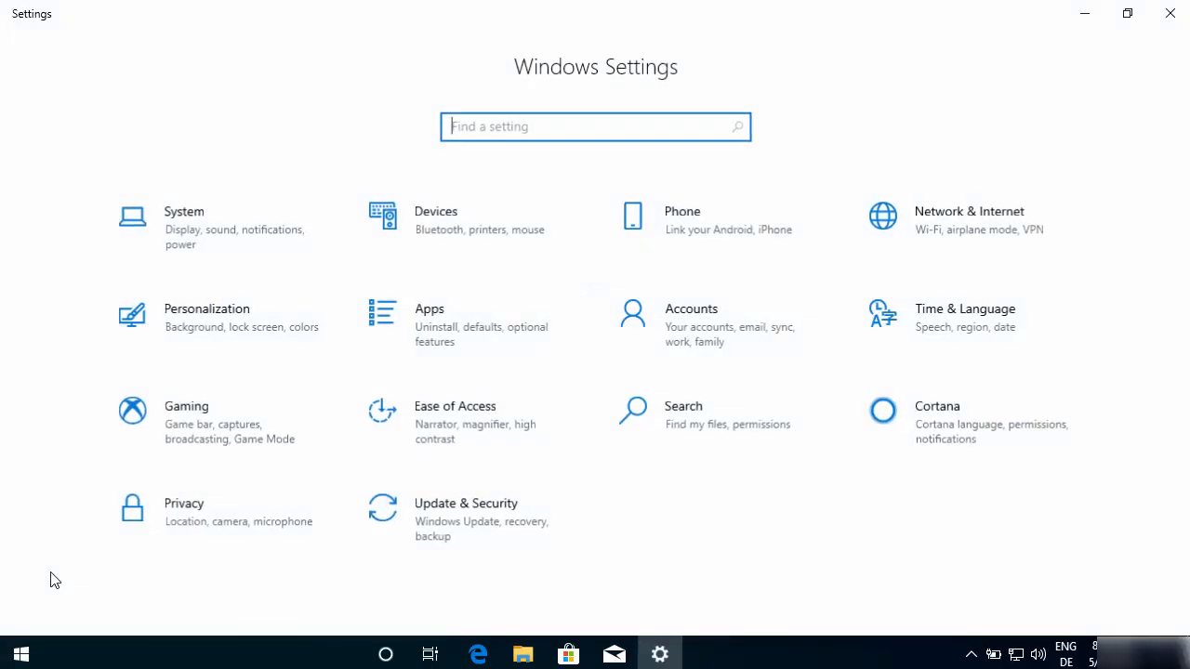
{"action": "left_click", "coordinate": [457, 532]}
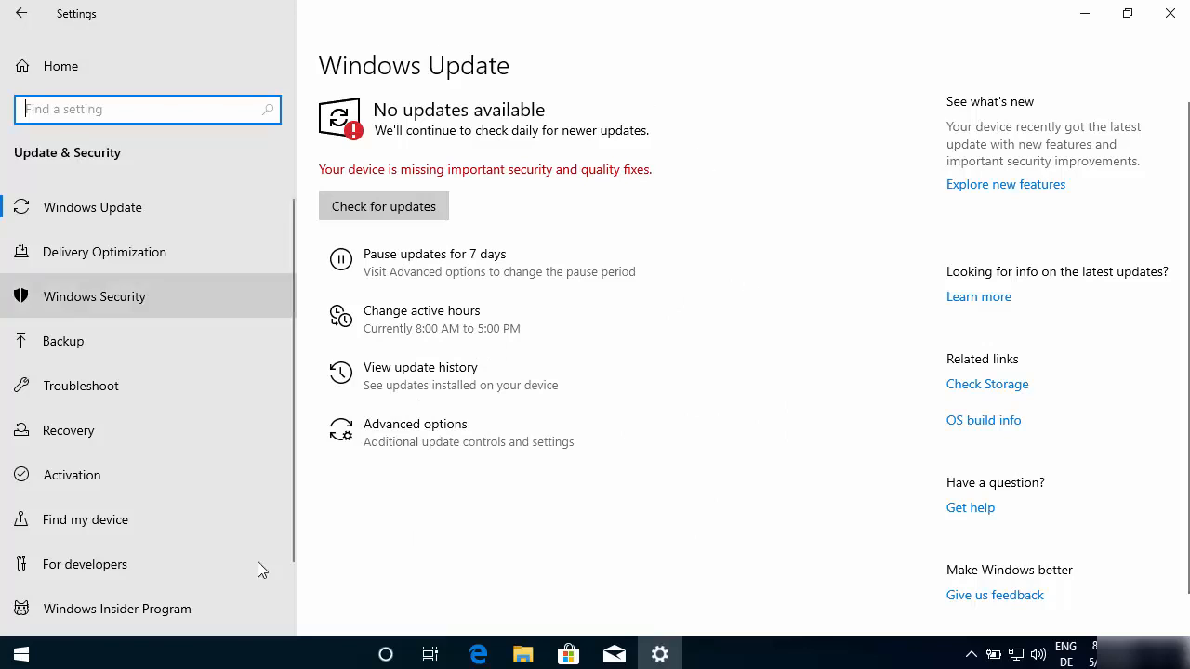
{"action": "left_click", "coordinate": [100, 390]}
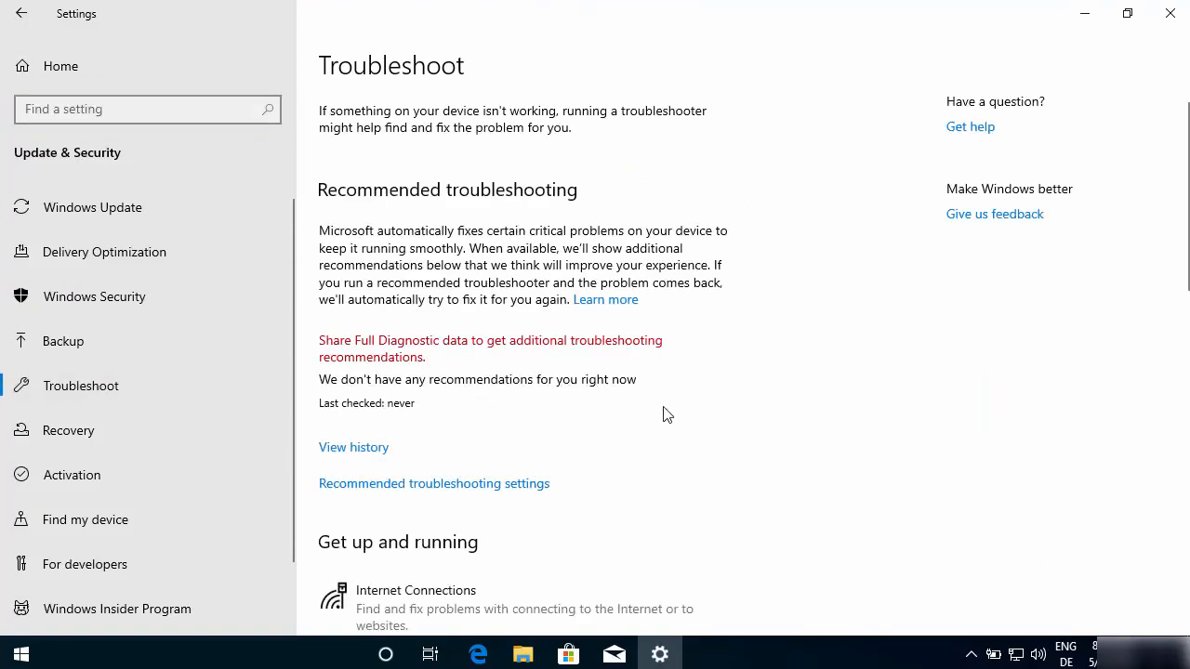
- Run the Internet Connections troubleshooter on the connection to the Internet and close it without applying the repairs
{"action": "scroll", "coordinate": [666, 414], "scroll_direction": "down", "scroll_amount": 3}
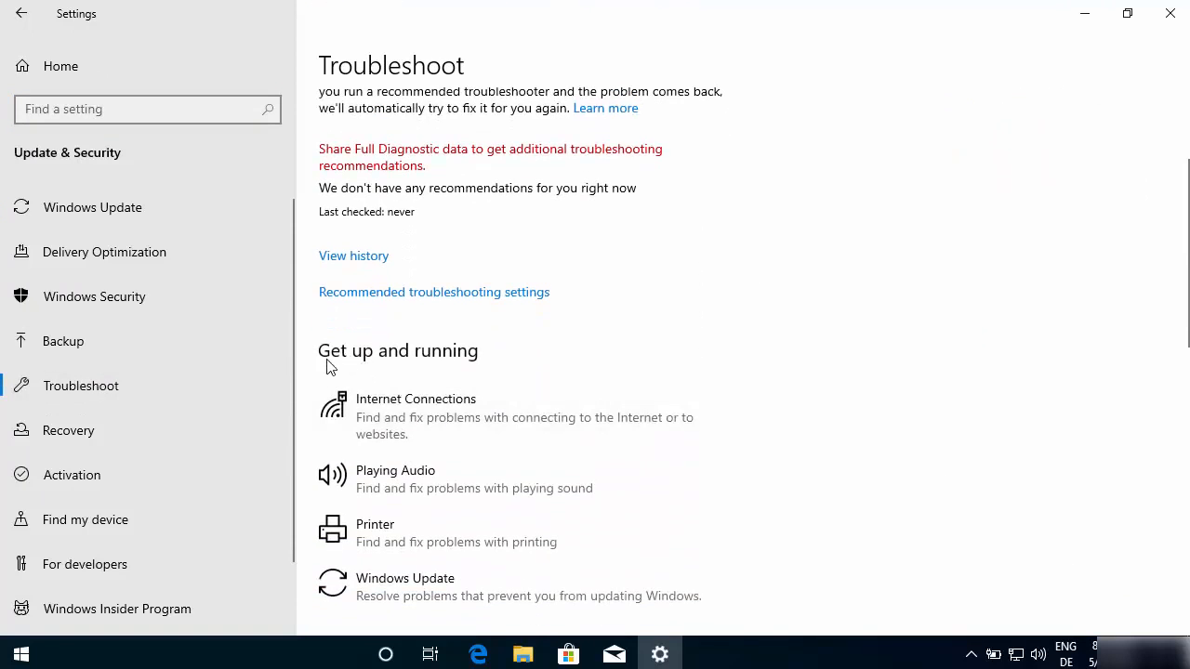
{"action": "left_click", "coordinate": [449, 403]}
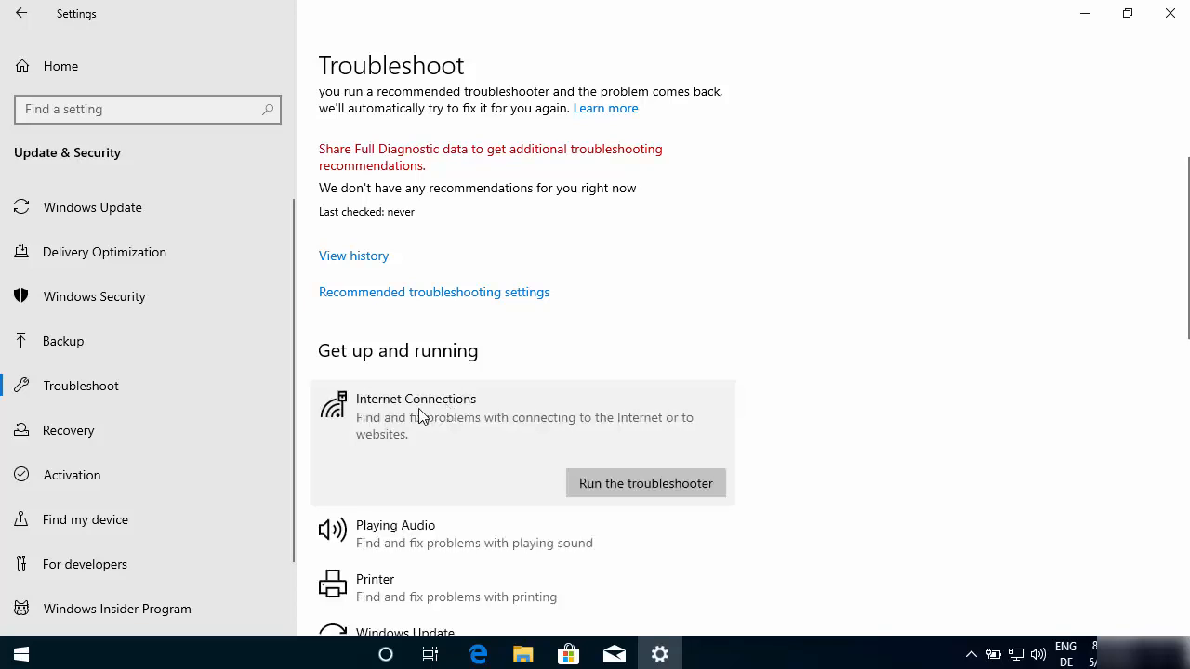
{"action": "left_click", "coordinate": [613, 486]}
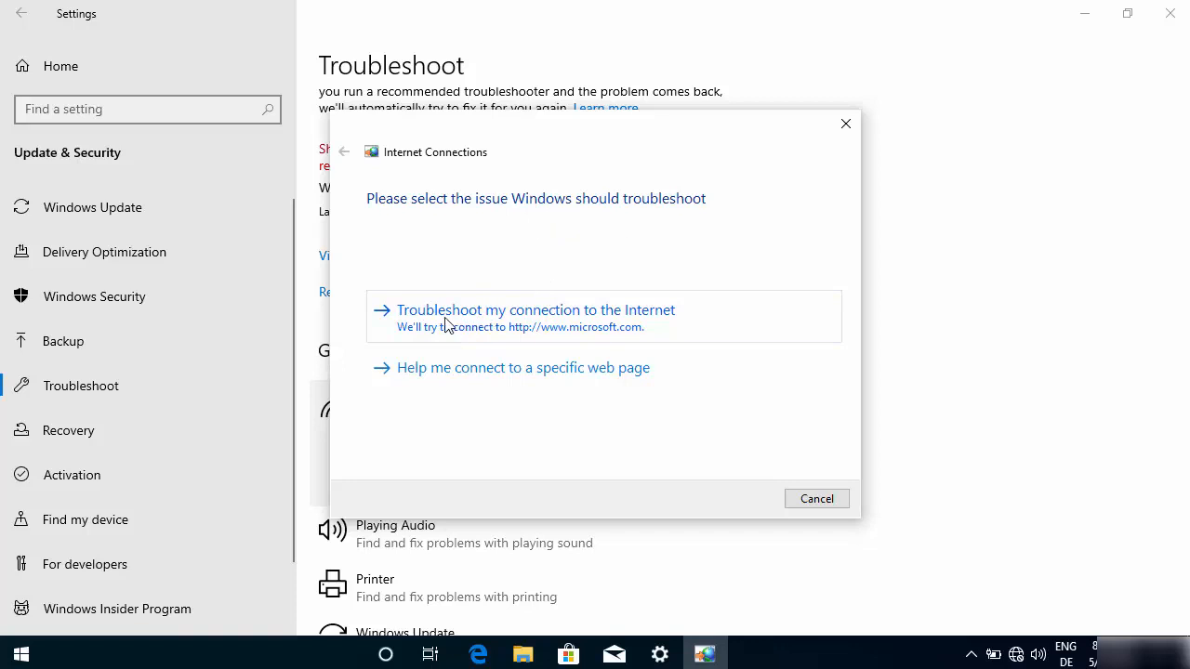
{"action": "left_click", "coordinate": [545, 329]}
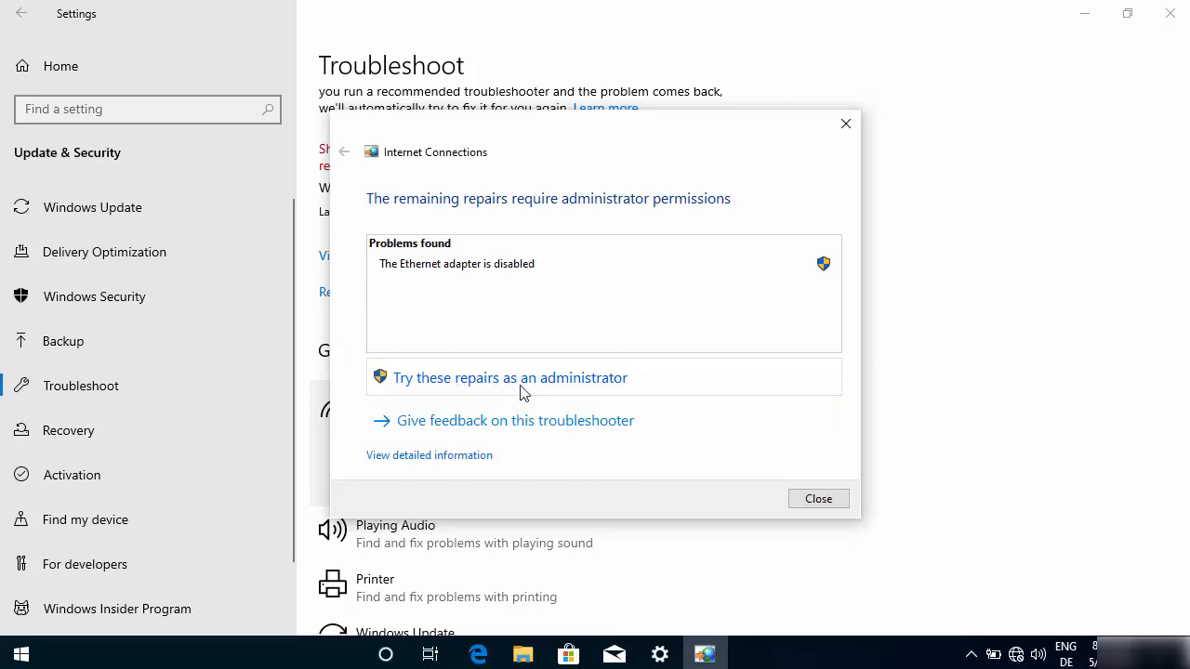
{"action": "left_click", "coordinate": [811, 500]}
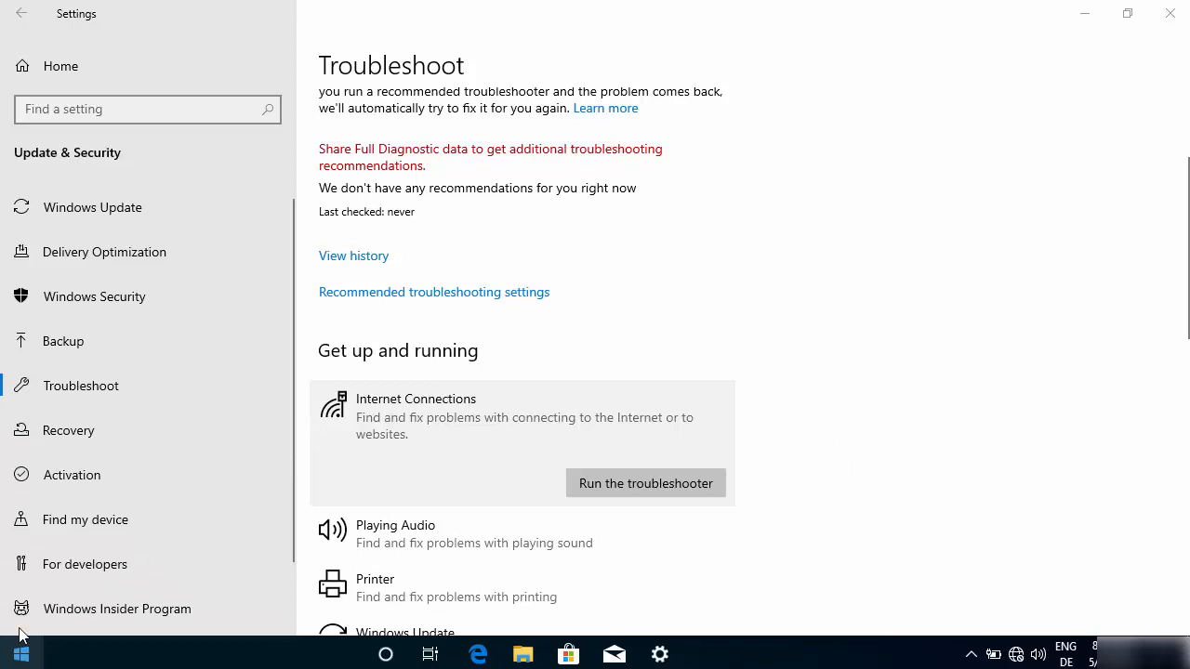
{"action": "left_click", "coordinate": [600, 485]}
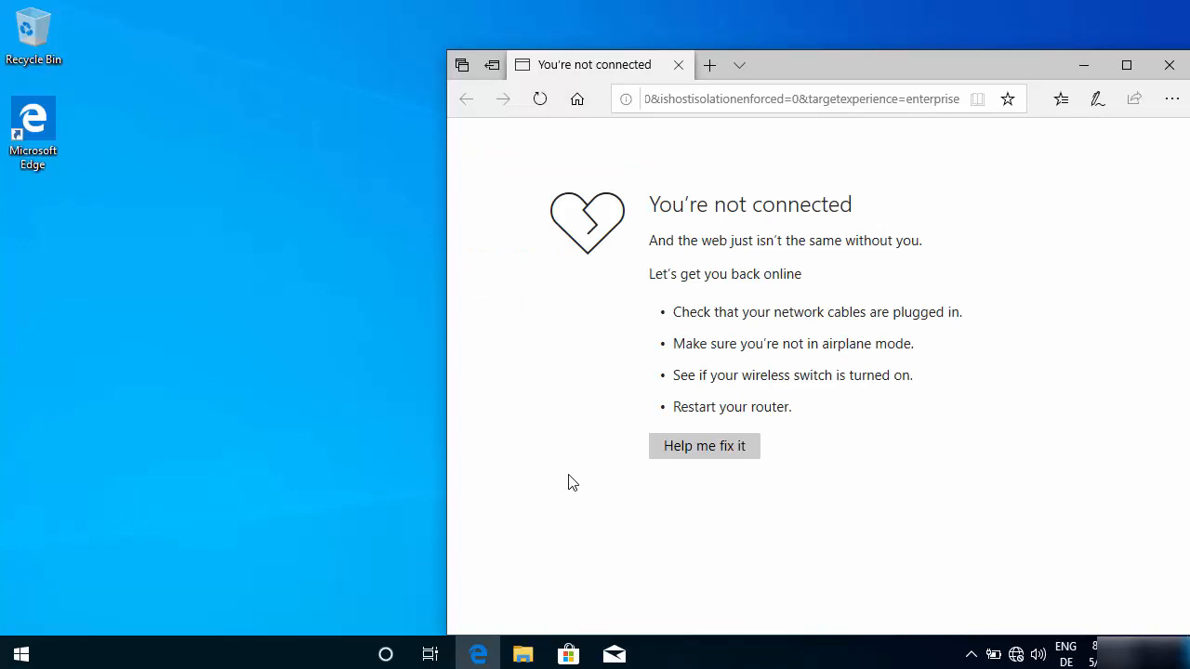
- Open Device Manager and select the Network adapters category
{"action": "right_click", "coordinate": [24, 653]}
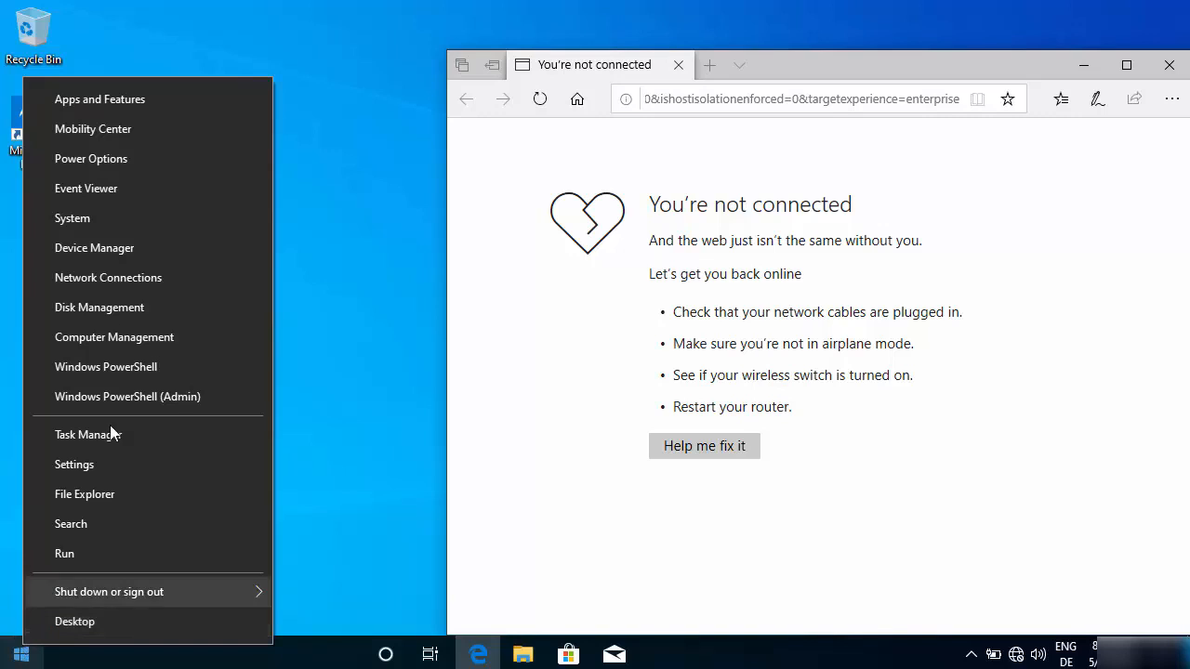
{"action": "left_click", "coordinate": [89, 248]}
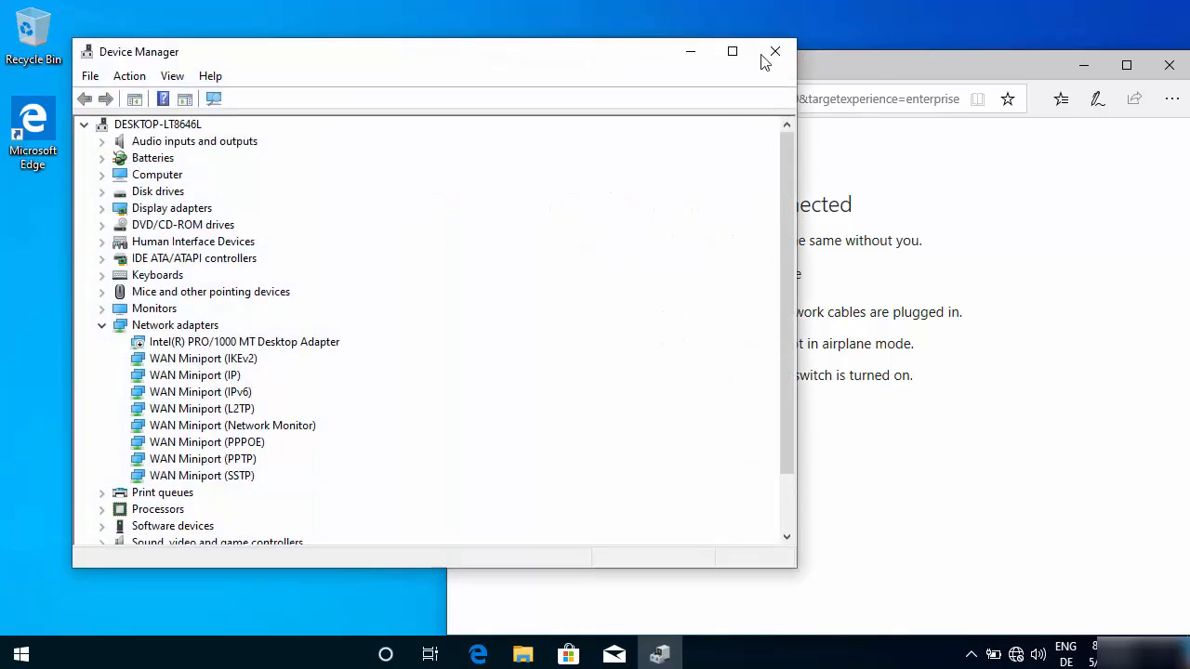
{"action": "left_click", "coordinate": [734, 59]}
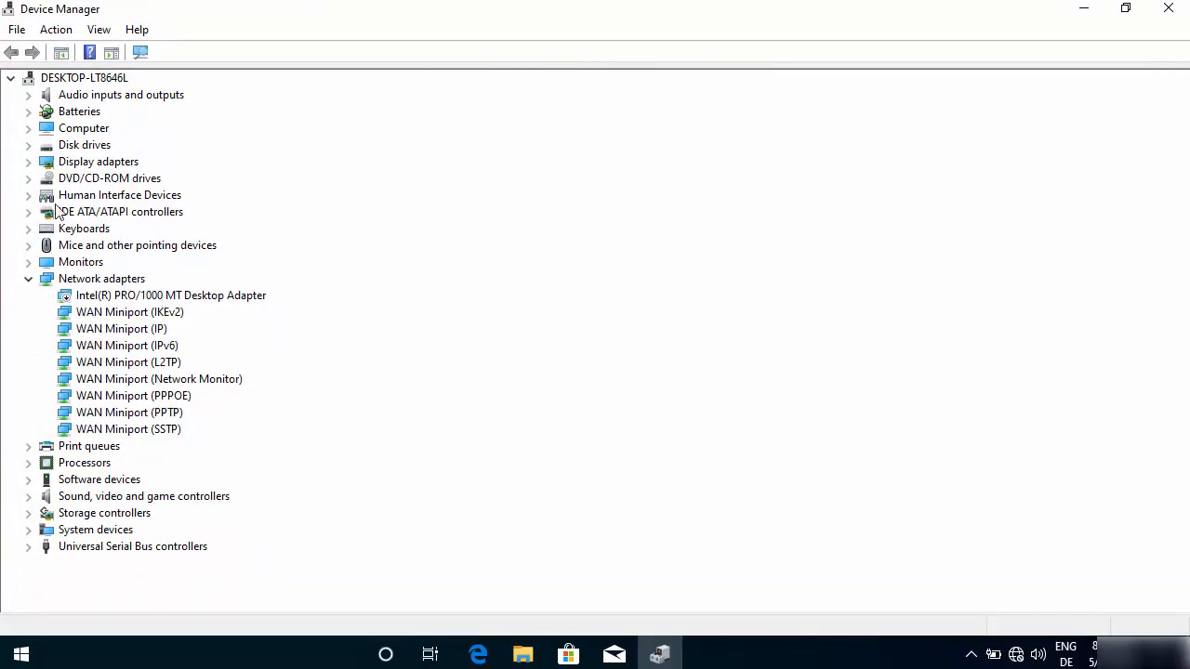
{"action": "left_click", "coordinate": [99, 282]}
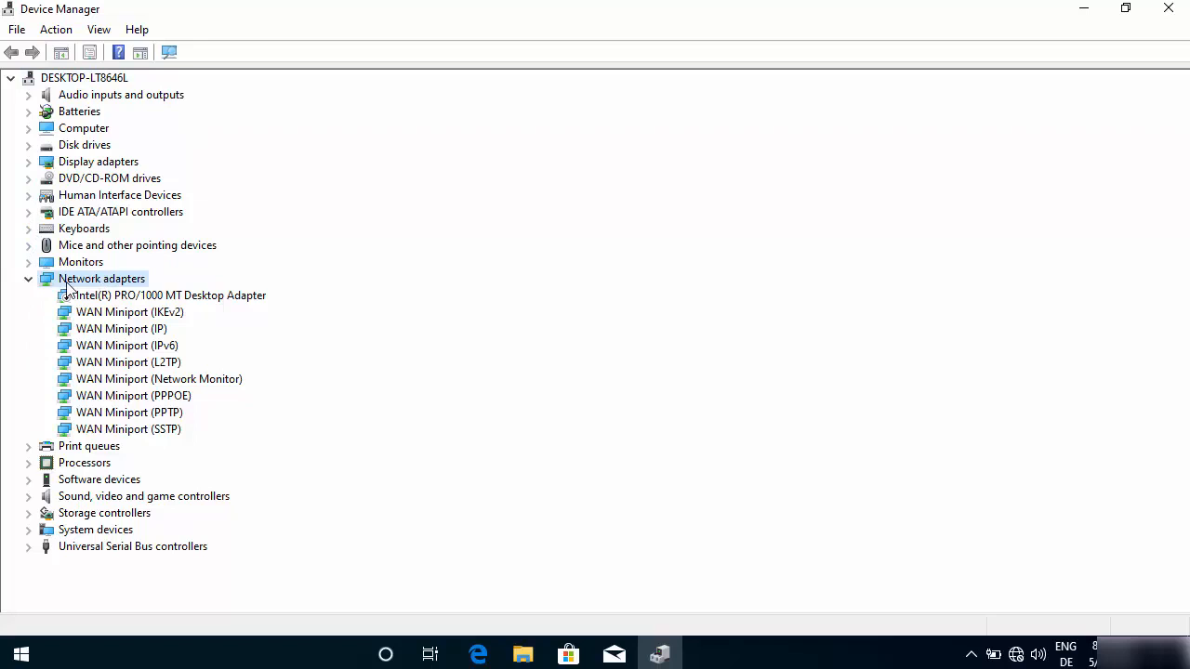
- Enable the Intel(R) PRO/1000 MT Desktop Adapter from its properties and finish the troubleshooting wizard
{"action": "left_click", "coordinate": [114, 297]}
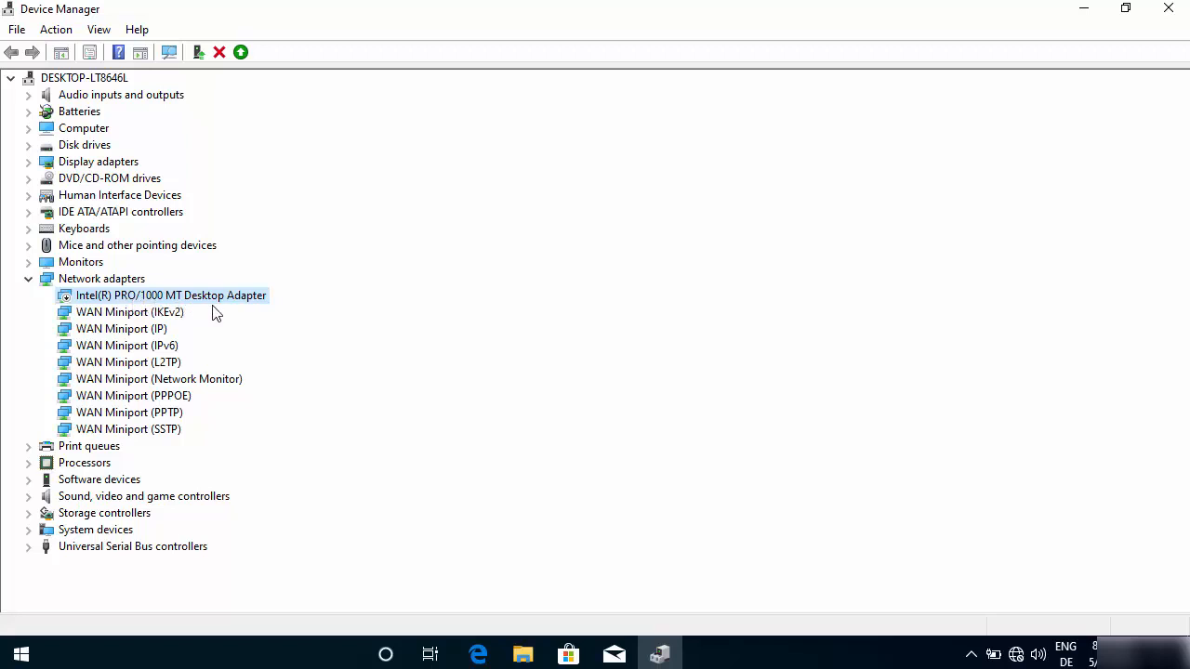
{"action": "right_click", "coordinate": [146, 300]}
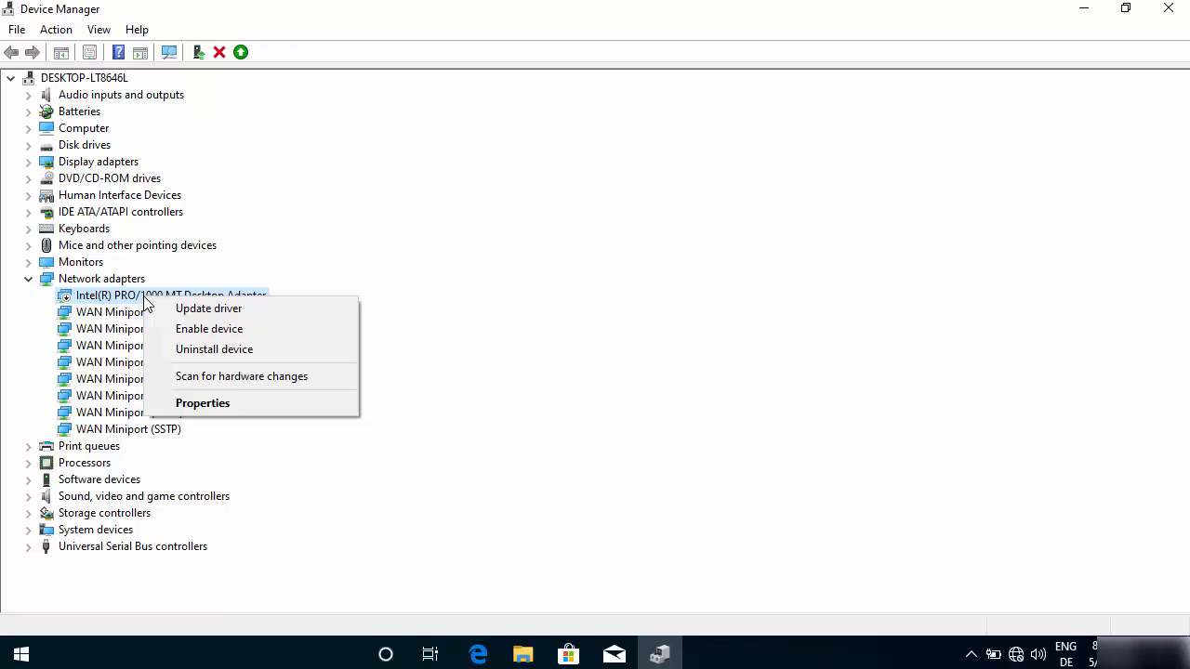
{"action": "left_click", "coordinate": [232, 406]}
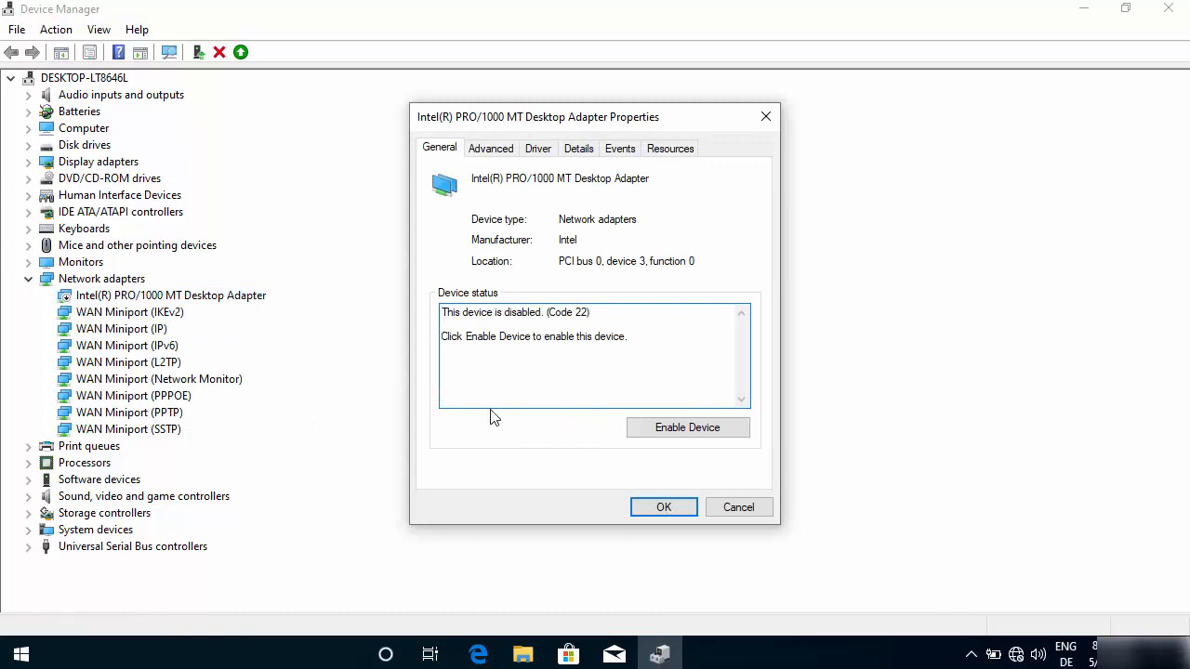
{"action": "left_click", "coordinate": [666, 430]}
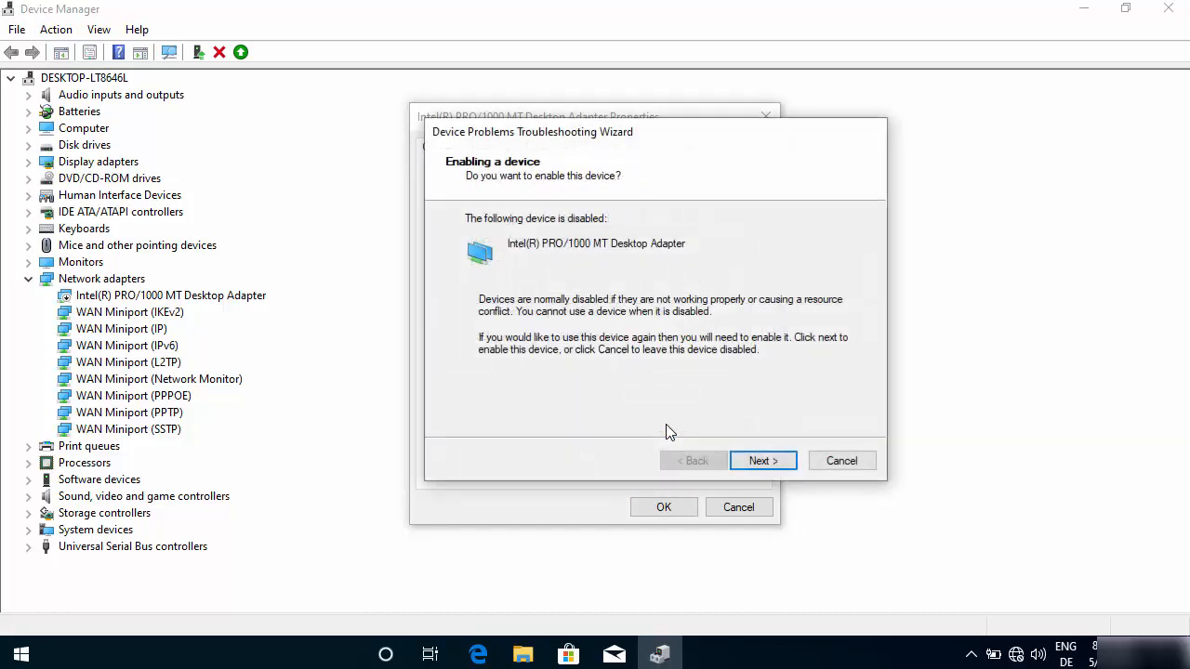
{"action": "left_click", "coordinate": [759, 462]}
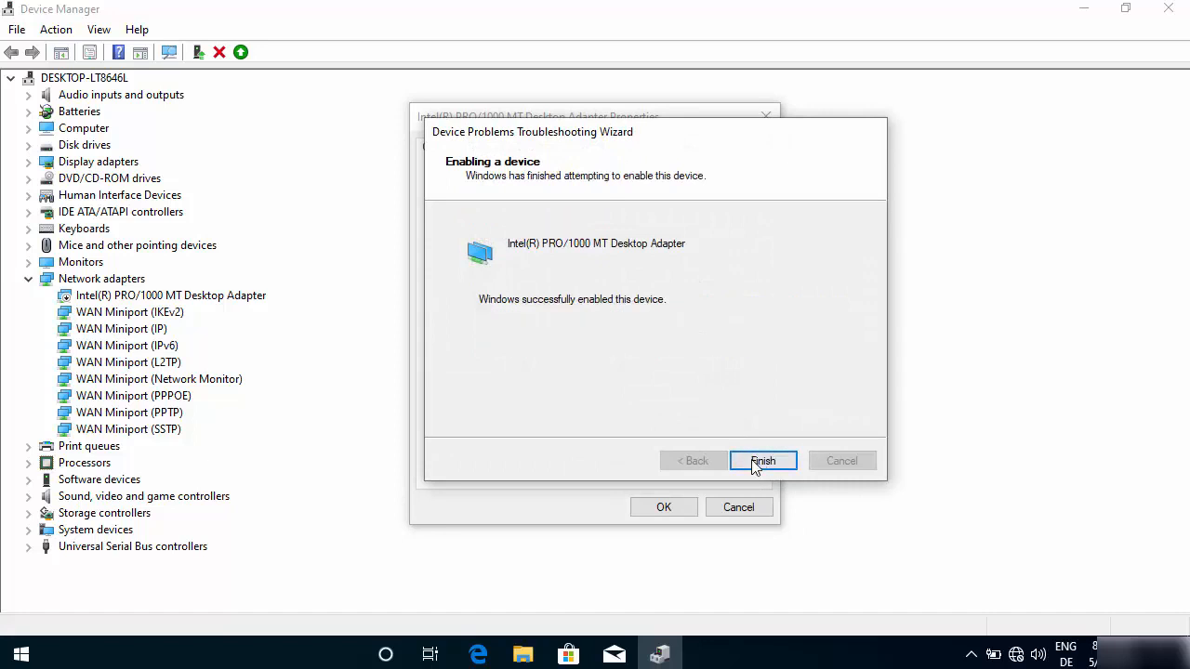
{"action": "left_click", "coordinate": [751, 460]}
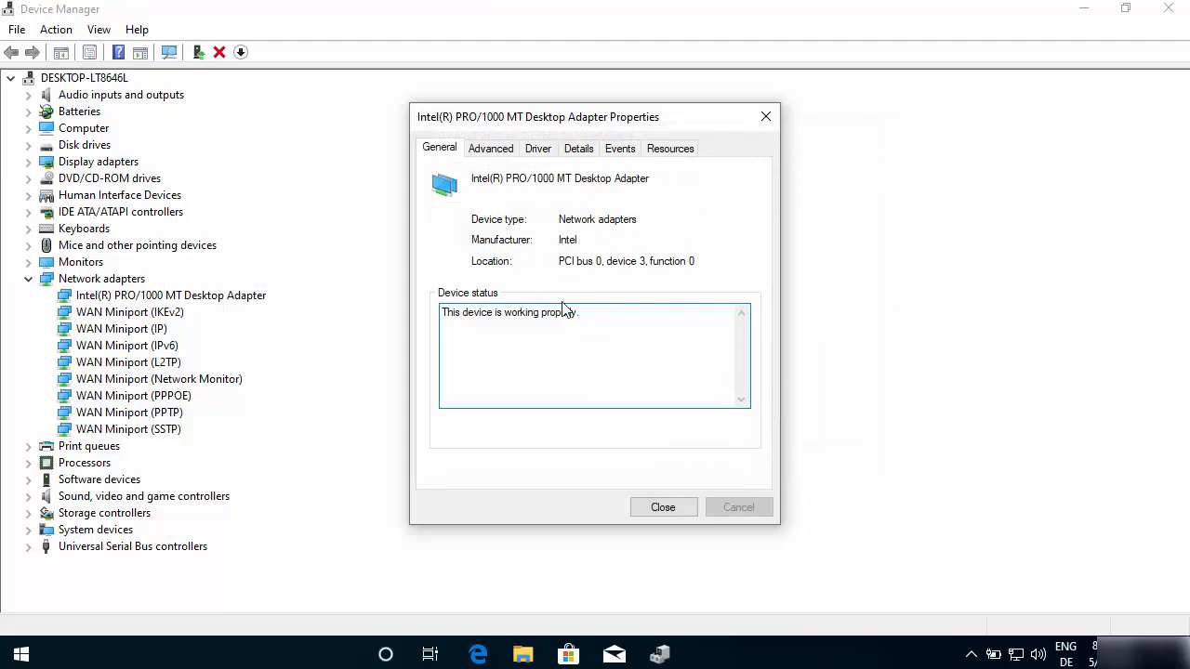
- Review the network adapter's general status and its advanced properties
{"action": "left_click", "coordinate": [489, 150]}
{"action": "left_click", "coordinate": [440, 149]}
{"action": "left_click", "coordinate": [494, 153]}
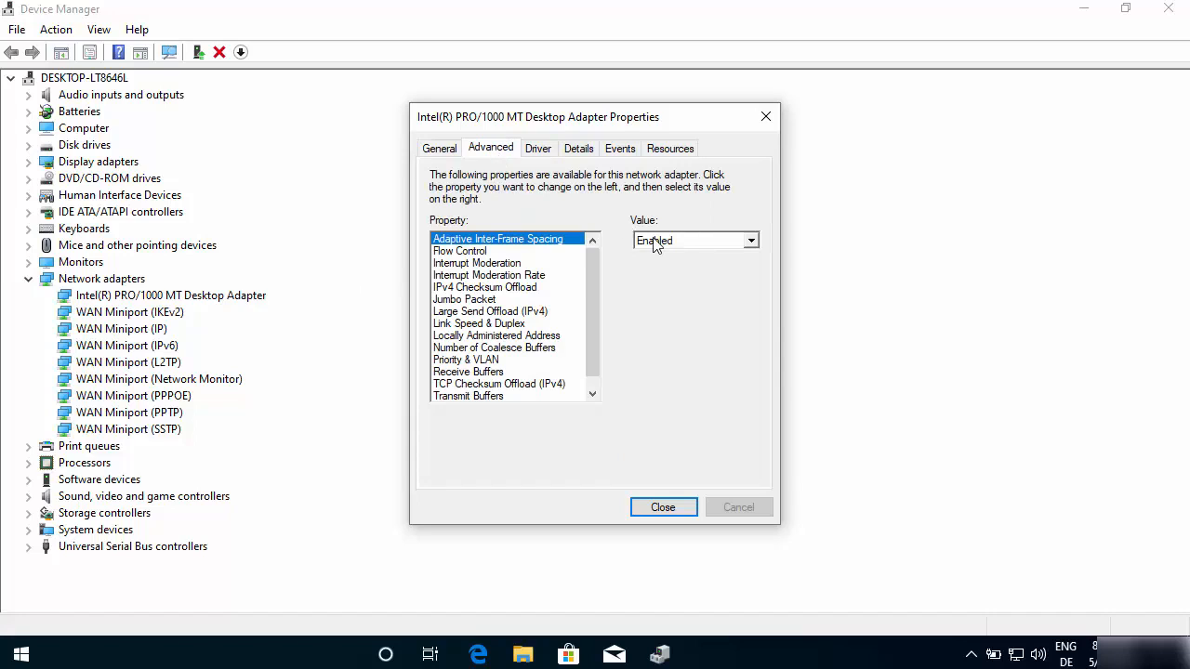
- Update the Intel(R) PRO/1000 MT Desktop Adapter's driver by searching automatically for updated driver software
{"action": "left_click", "coordinate": [542, 152]}
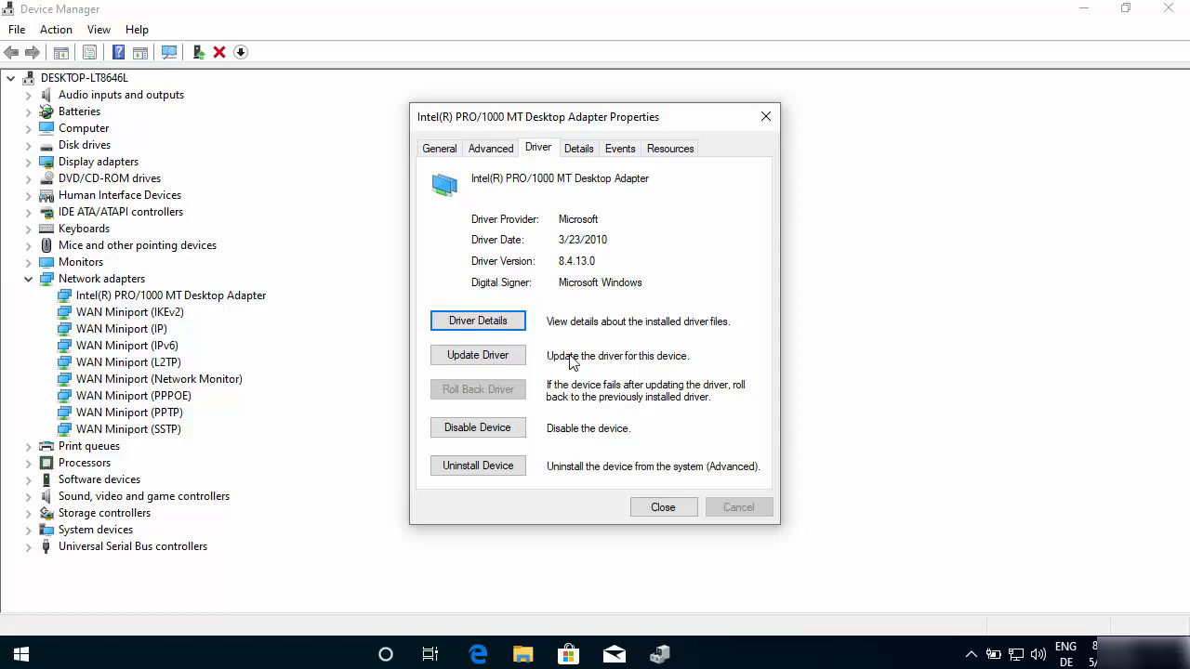
{"action": "left_click", "coordinate": [485, 358]}
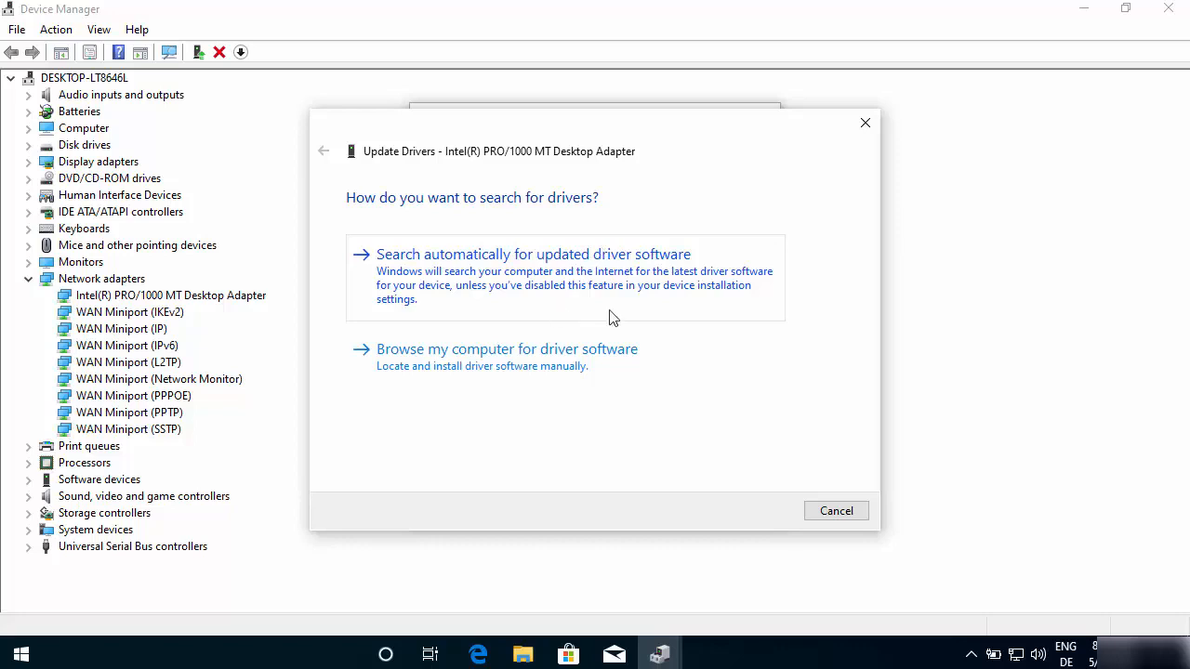
{"action": "left_click", "coordinate": [571, 265]}
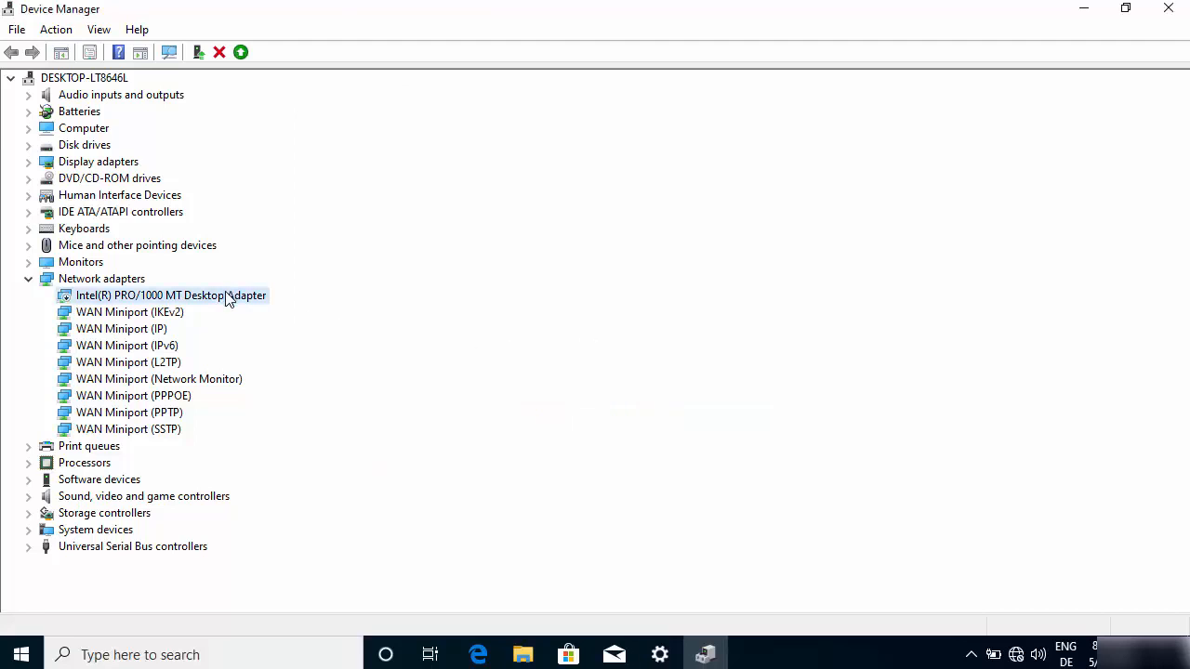
{"action": "right_click", "coordinate": [226, 297]}
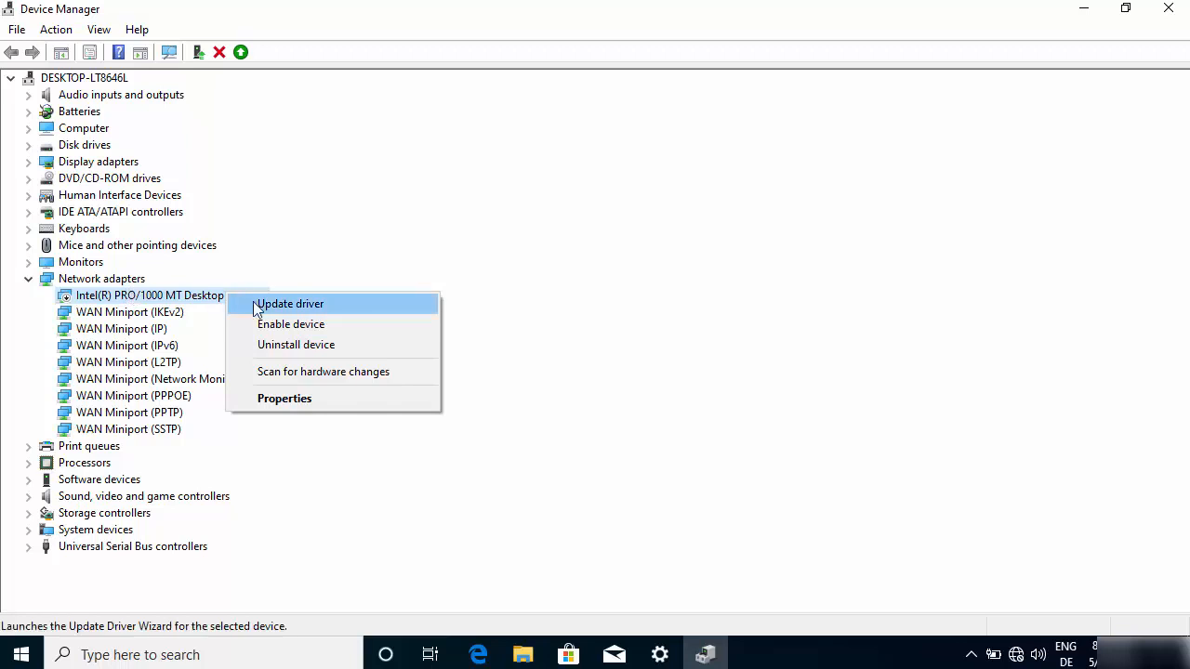
{"action": "left_click", "coordinate": [307, 346]}
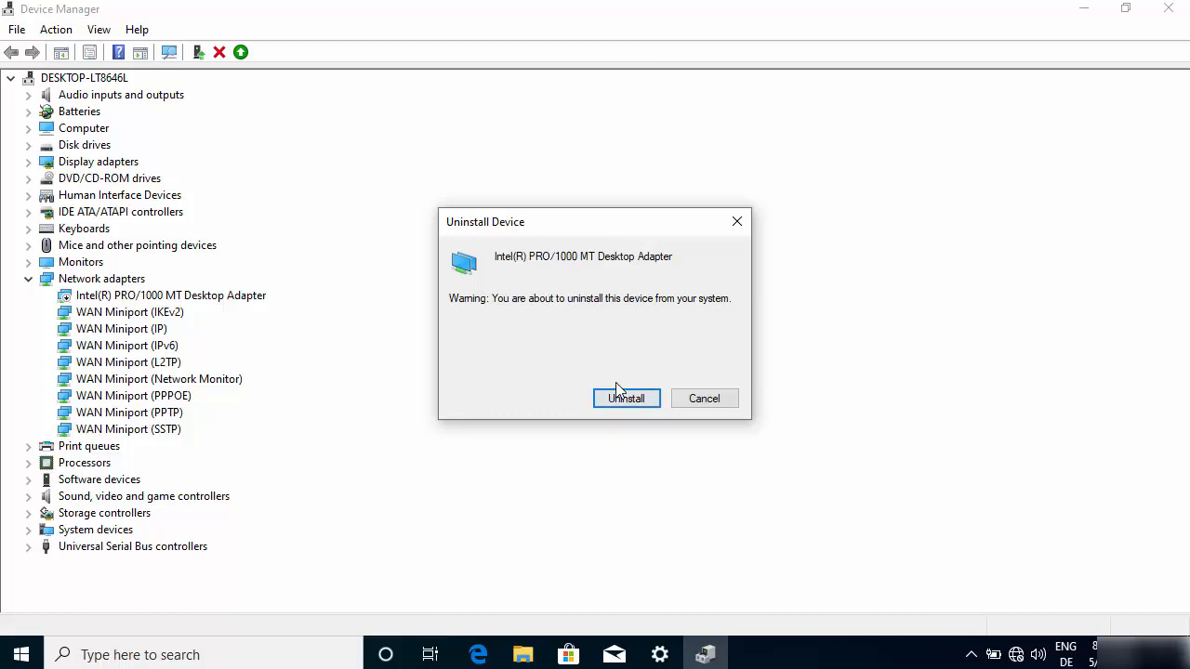
{"action": "left_click", "coordinate": [705, 398]}
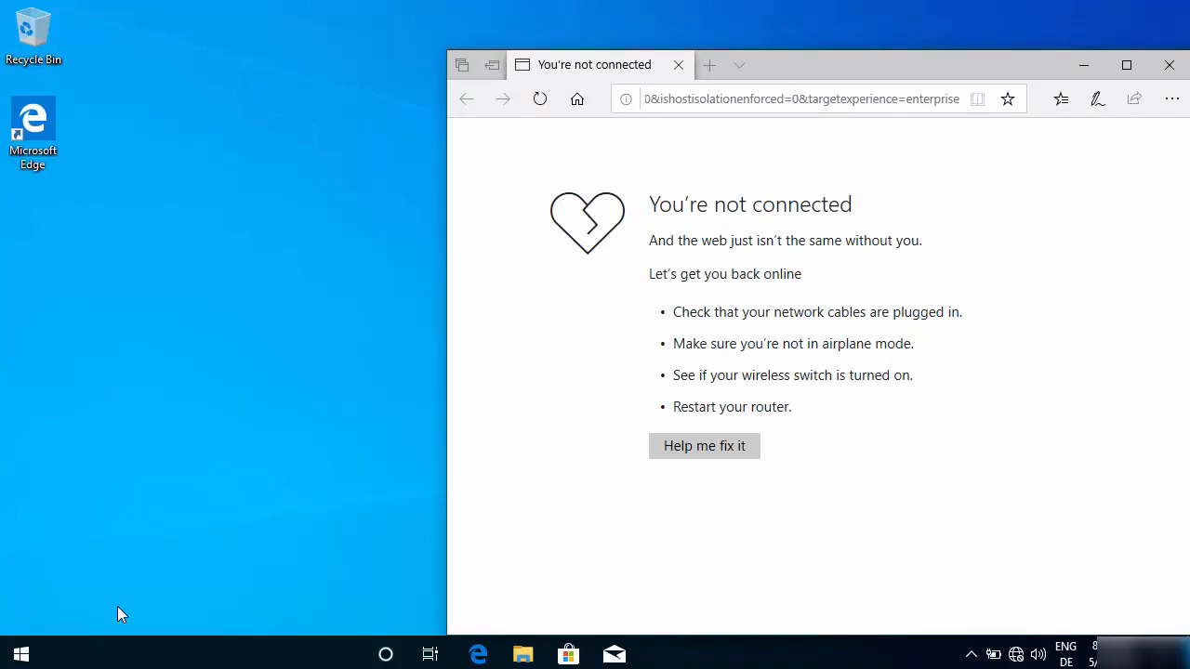
- Open the Network reset page from the Network & Internet status settings
{"action": "left_click", "coordinate": [21, 655]}
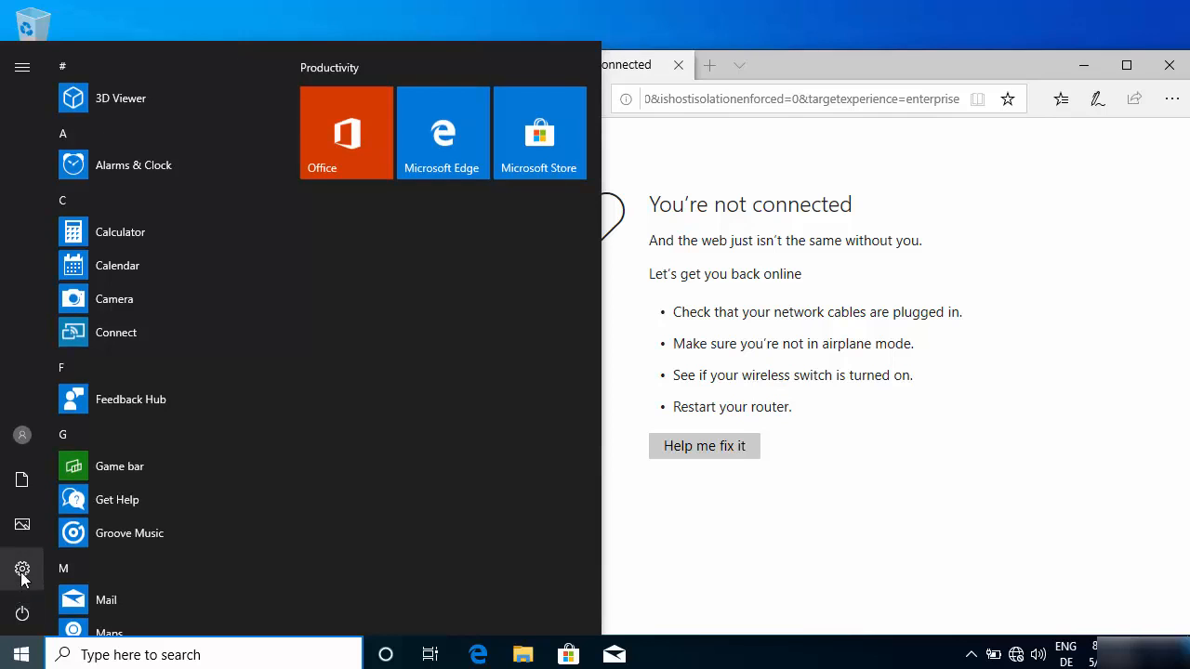
{"action": "left_click", "coordinate": [23, 570]}
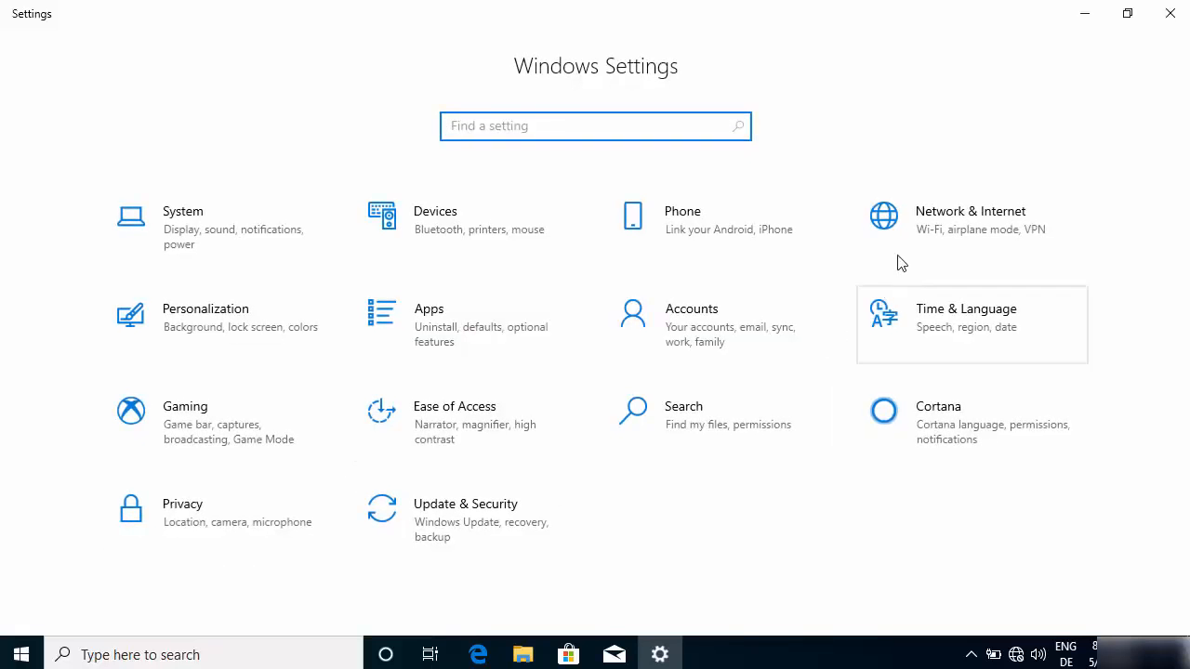
{"action": "left_click", "coordinate": [940, 232]}
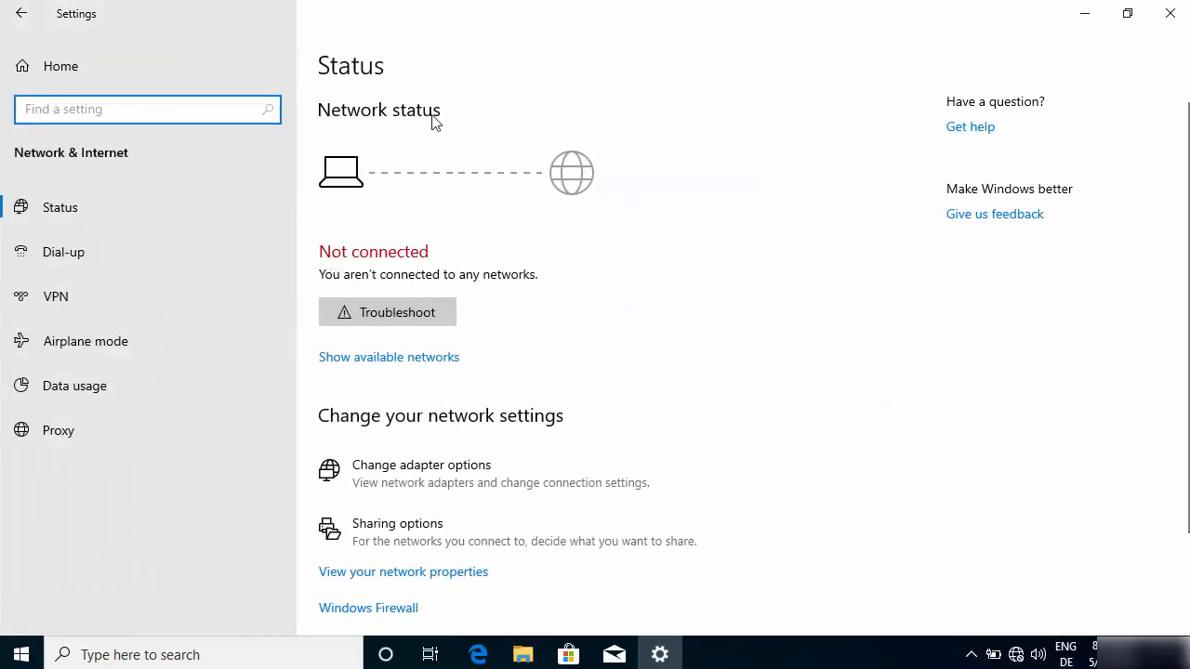
{"action": "scroll", "coordinate": [539, 223], "scroll_direction": "down", "scroll_amount": 2}
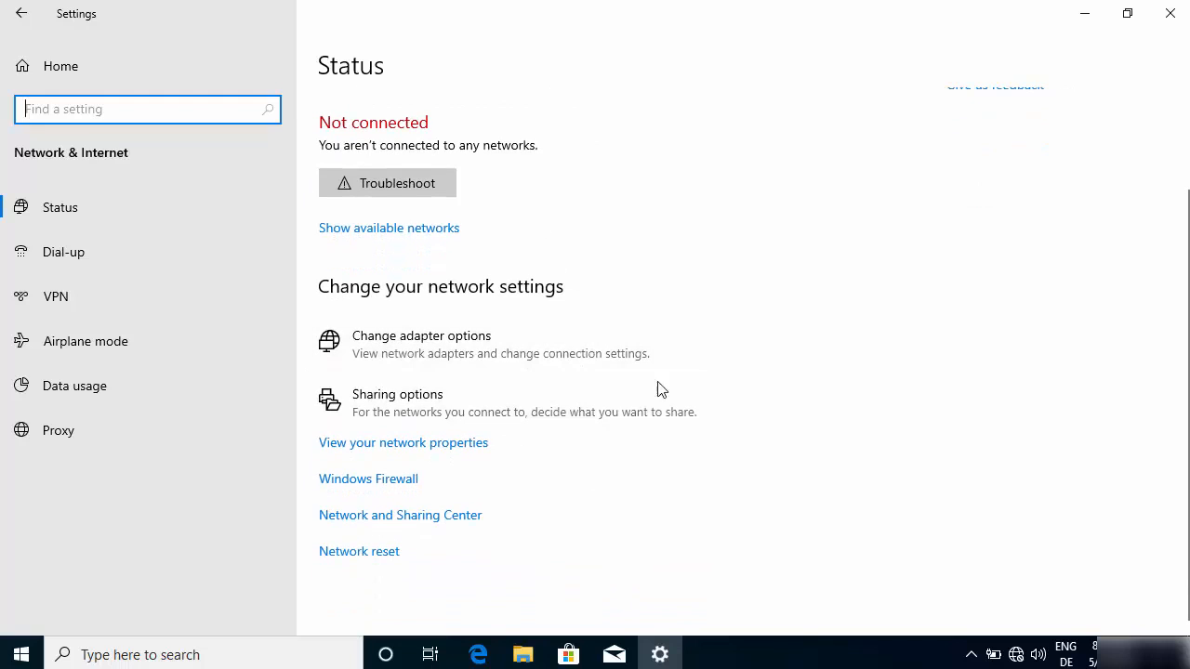
{"action": "left_click", "coordinate": [355, 554]}
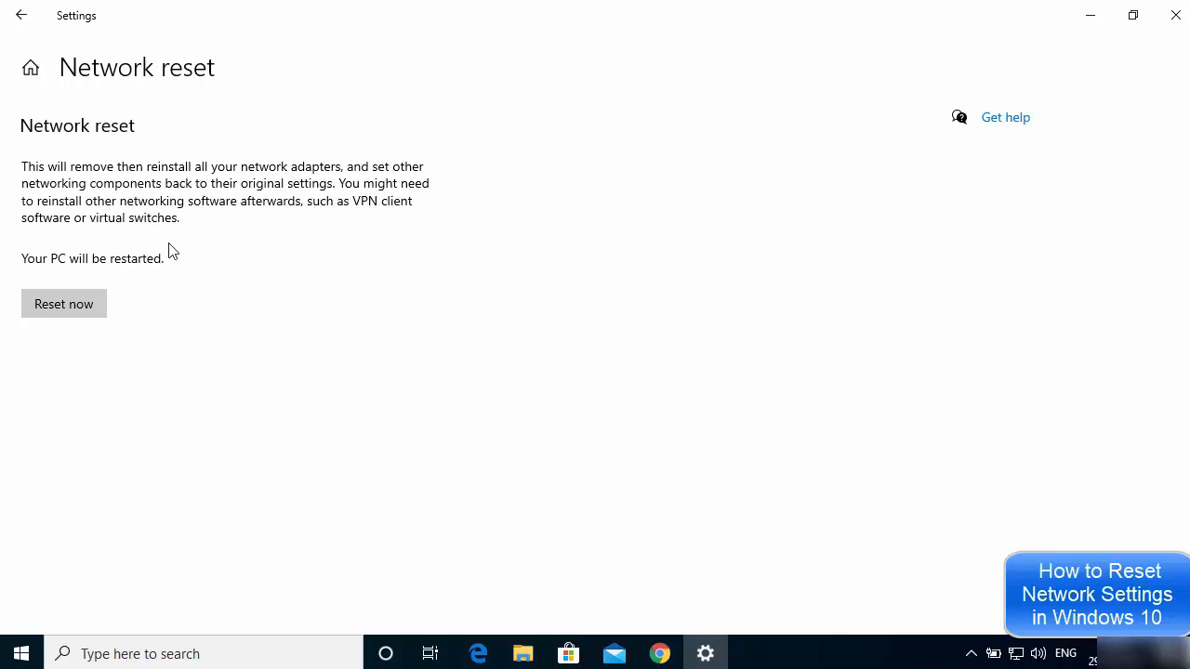
- Reset the network settings now, confirm the reset, and dismiss the sign-out notice
{"action": "left_click", "coordinate": [53, 305]}
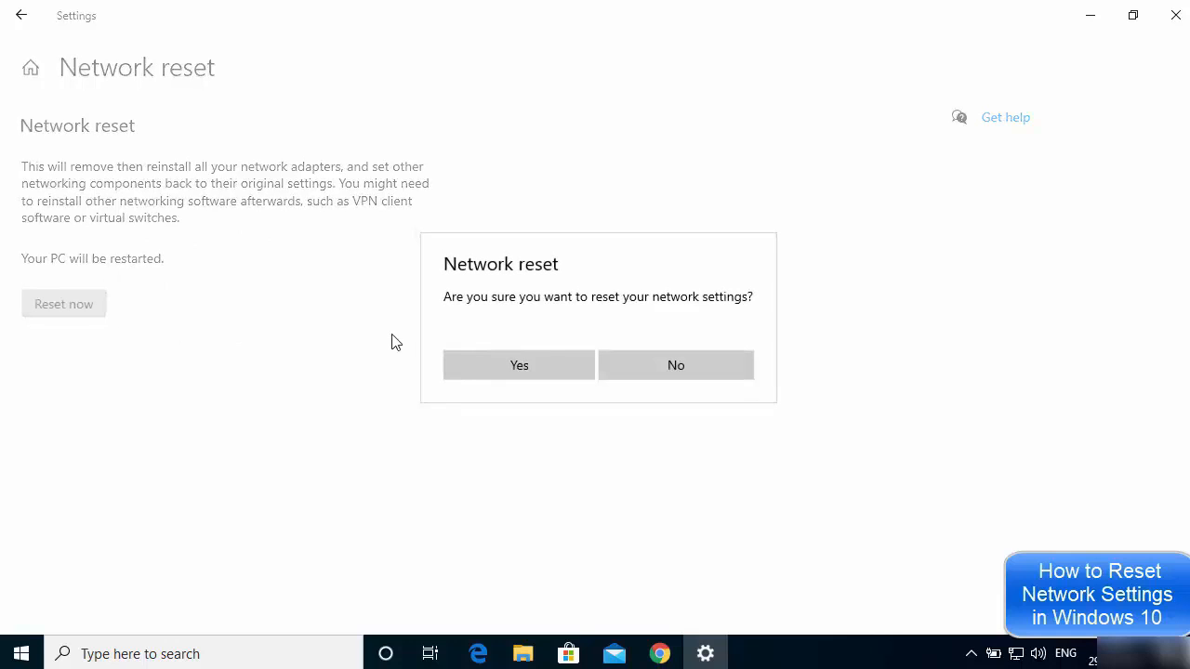
{"action": "left_click", "coordinate": [496, 368]}
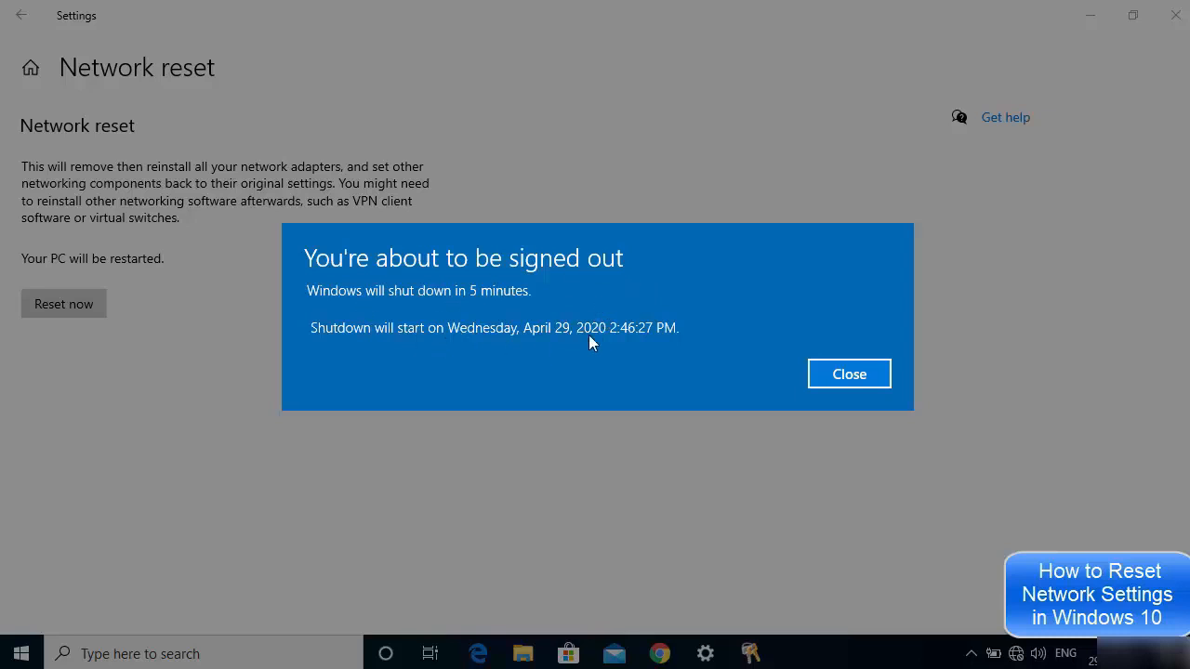
{"action": "left_click", "coordinate": [848, 374]}
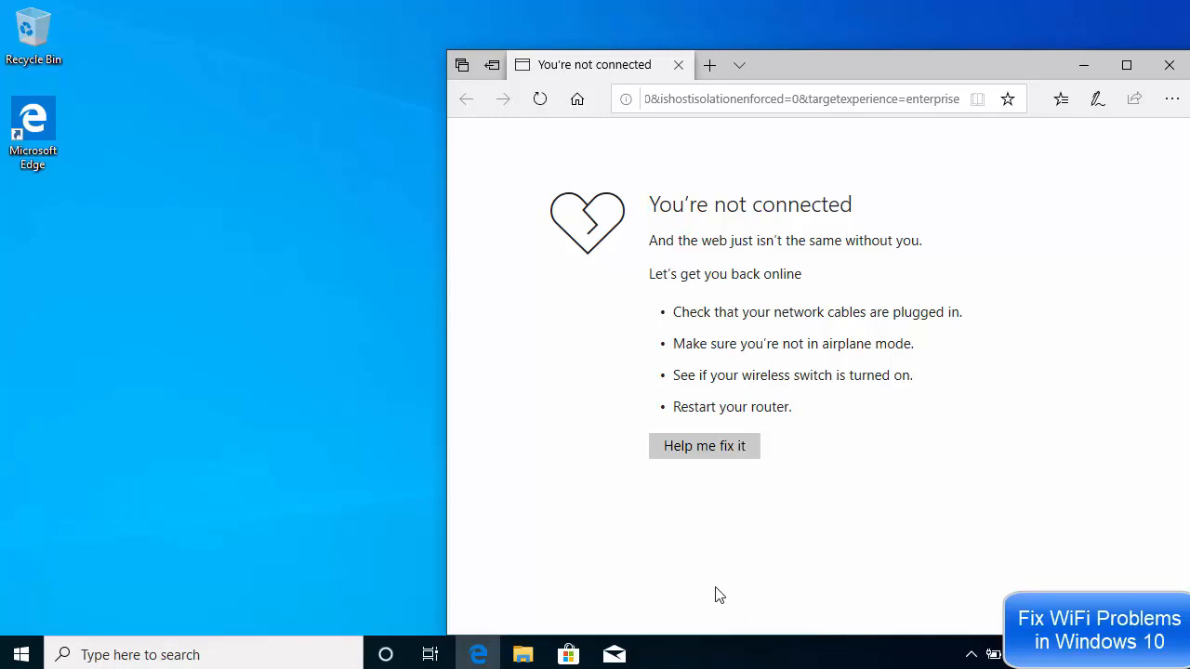
- Search for power settings and open the advanced power settings of the Balanced plan
{"action": "left_click", "coordinate": [192, 652]}
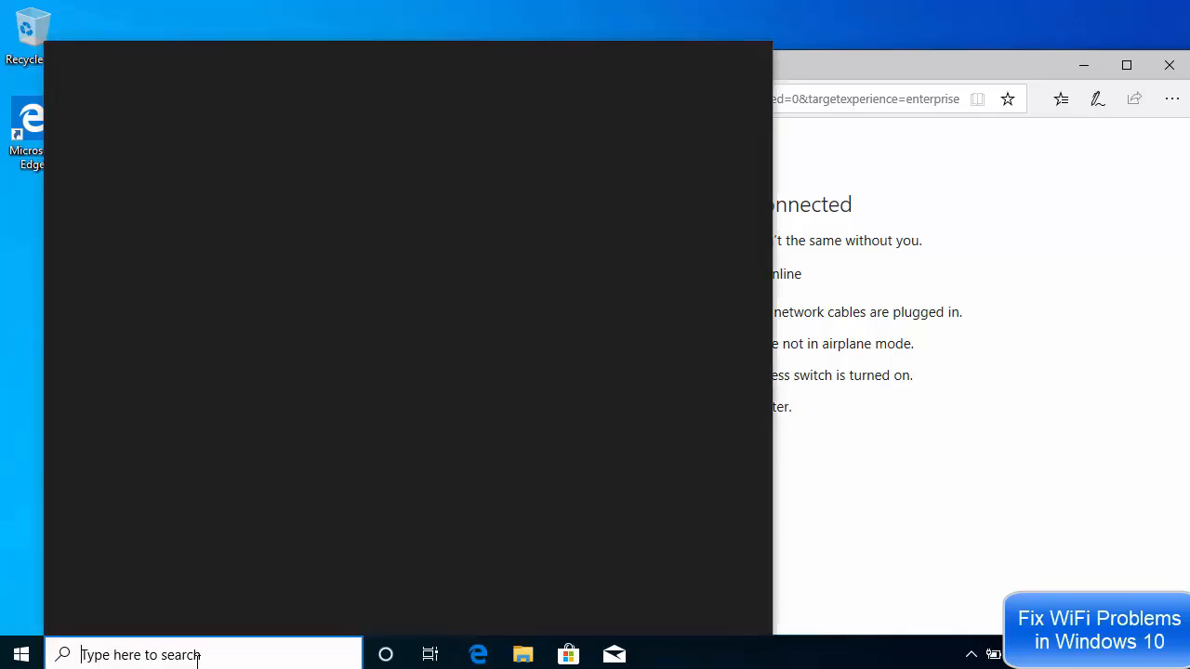
{"action": "type", "text": "power"}
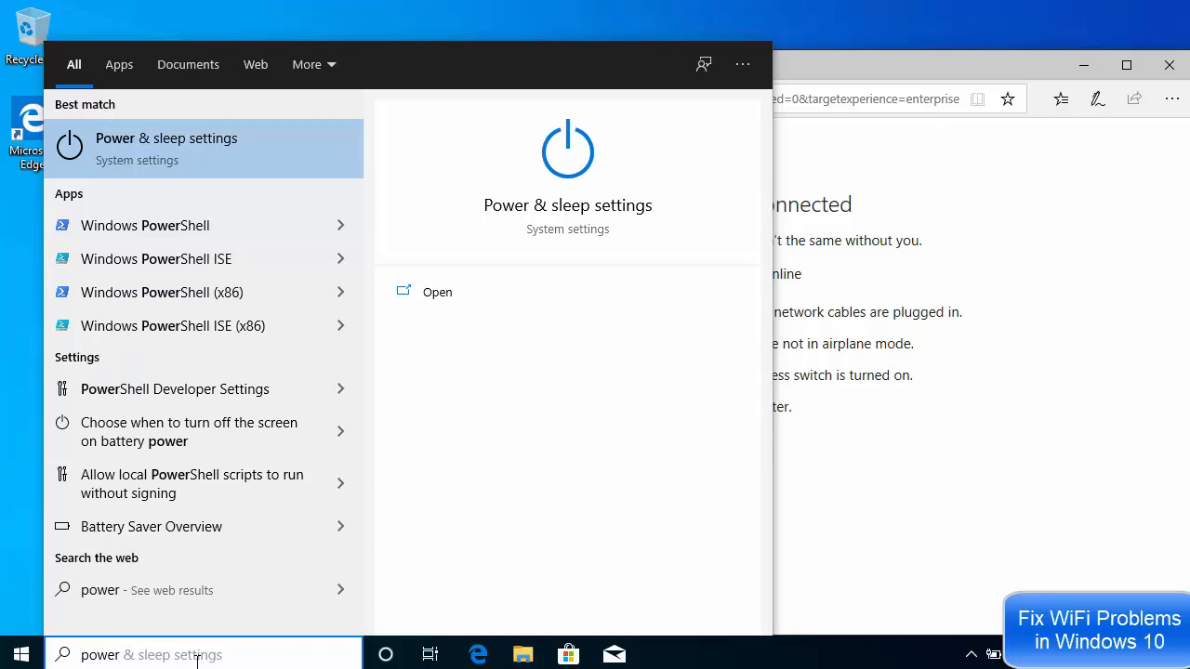
{"action": "left_click", "coordinate": [151, 147]}
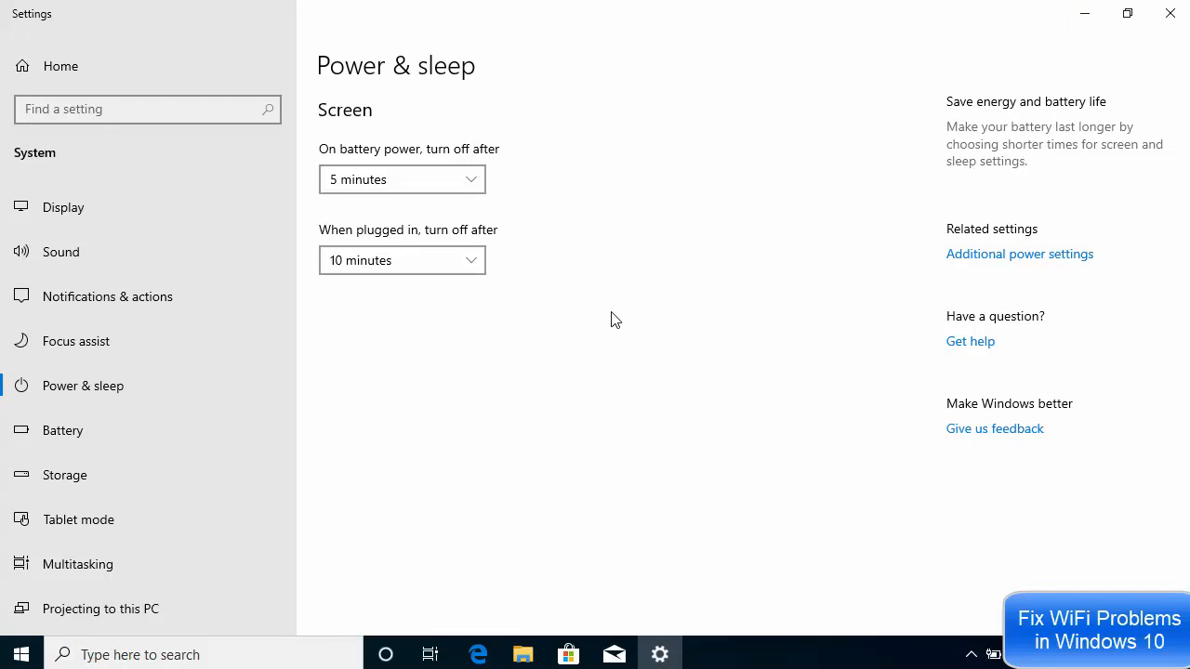
{"action": "left_click", "coordinate": [1017, 261]}
{"action": "left_click", "coordinate": [1011, 255]}
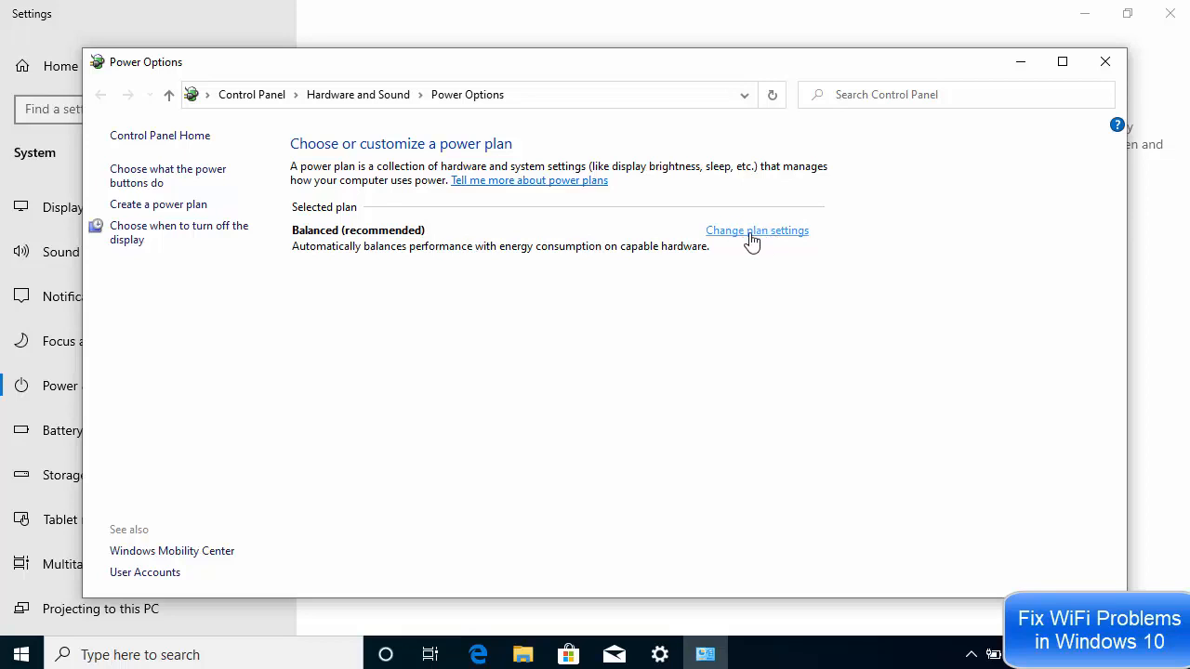
{"action": "left_click", "coordinate": [751, 232]}
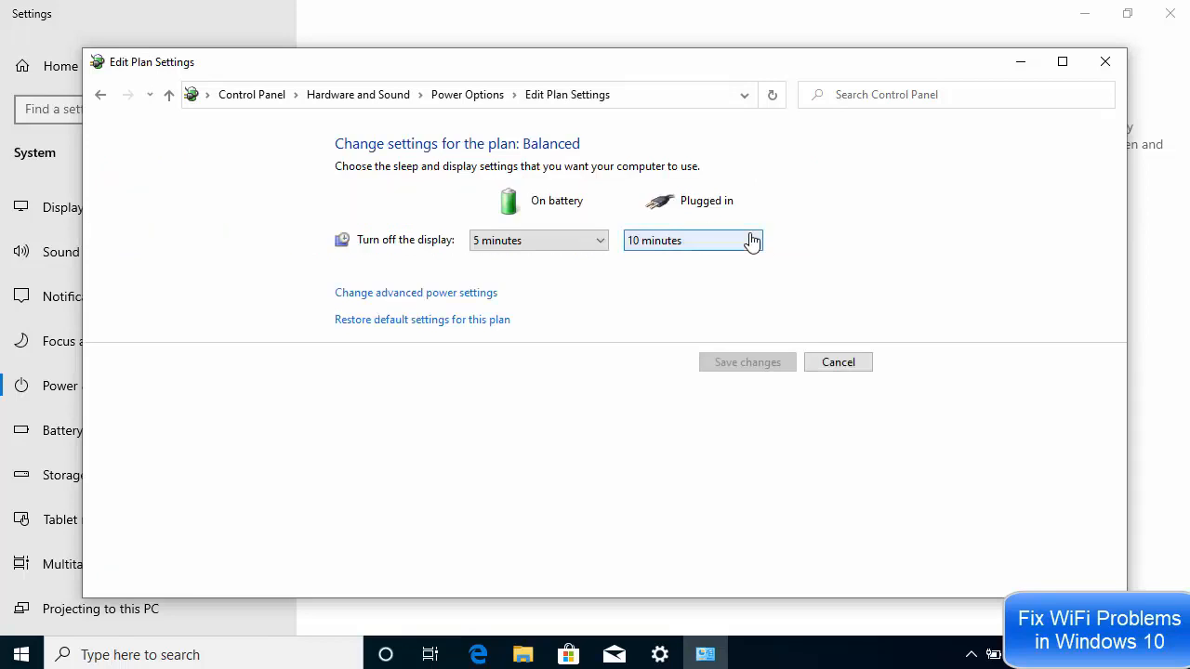
{"action": "left_click", "coordinate": [444, 293]}
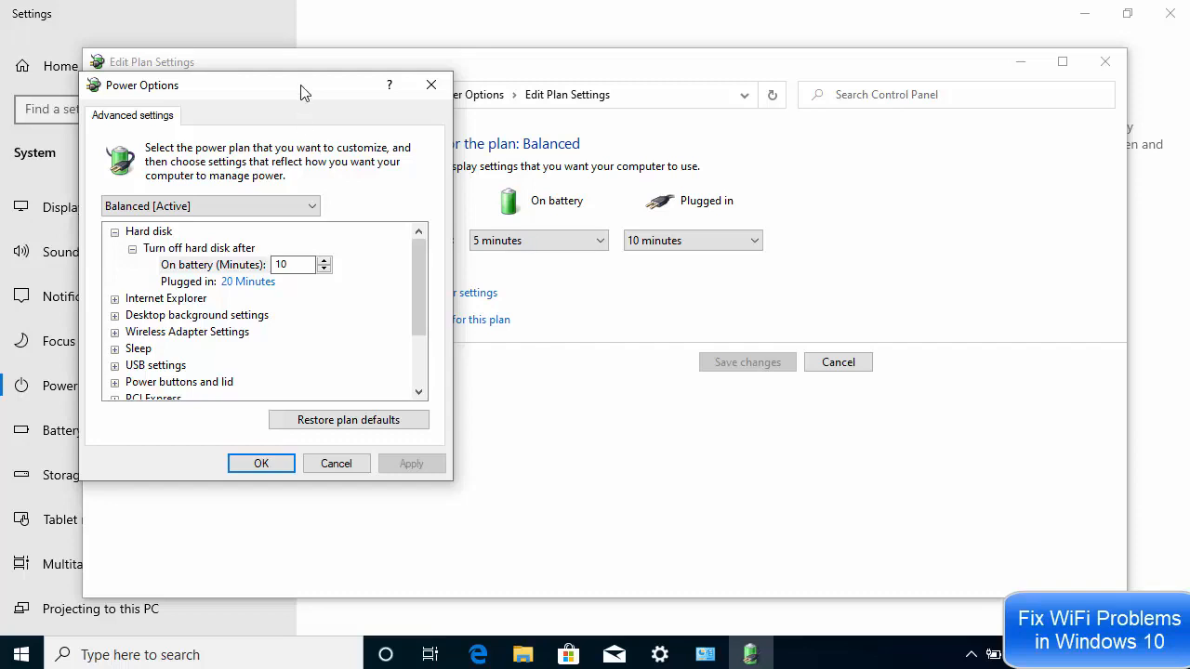
- Set the wireless adapter's Power Saving Mode on battery to Maximum Performance and apply the change
{"action": "left_click_drag", "start_coordinate": [300, 91], "coordinate": [737, 110]}
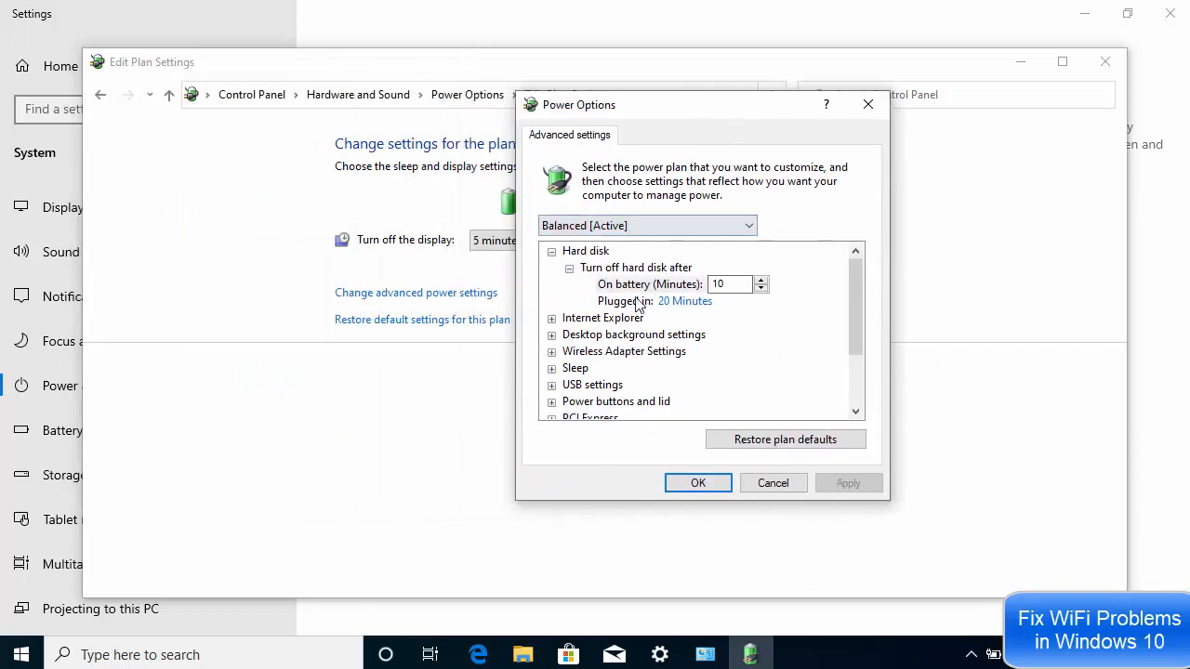
{"action": "left_click", "coordinate": [551, 351]}
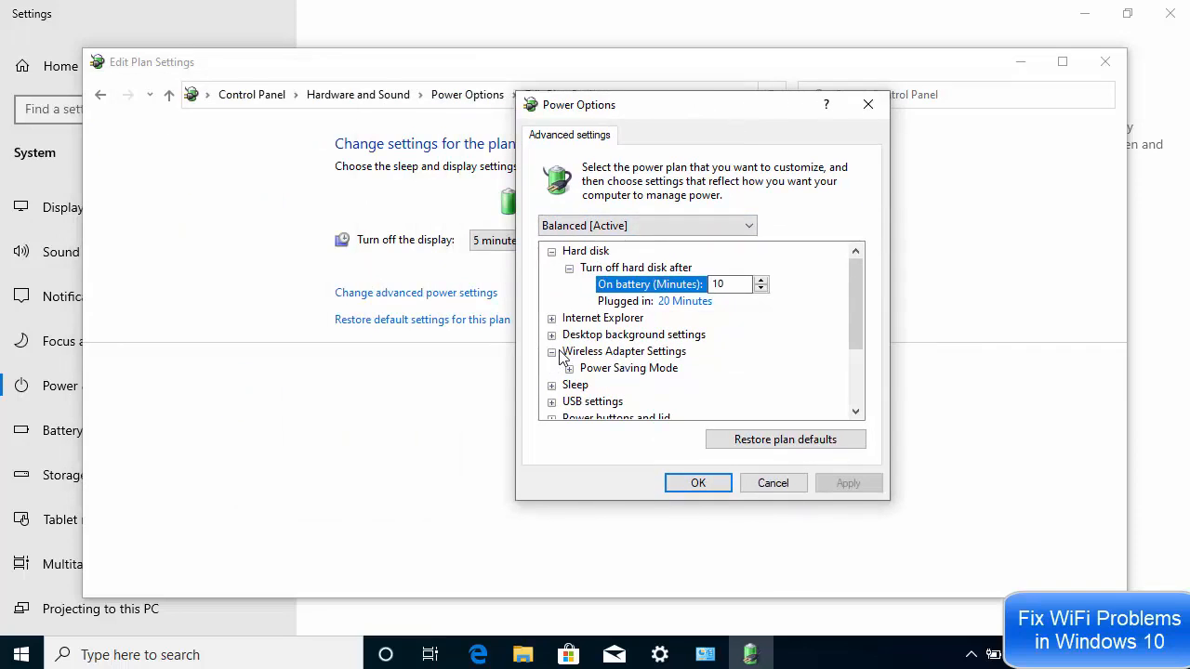
{"action": "scroll", "coordinate": [567, 344], "scroll_direction": "down", "scroll_amount": 1}
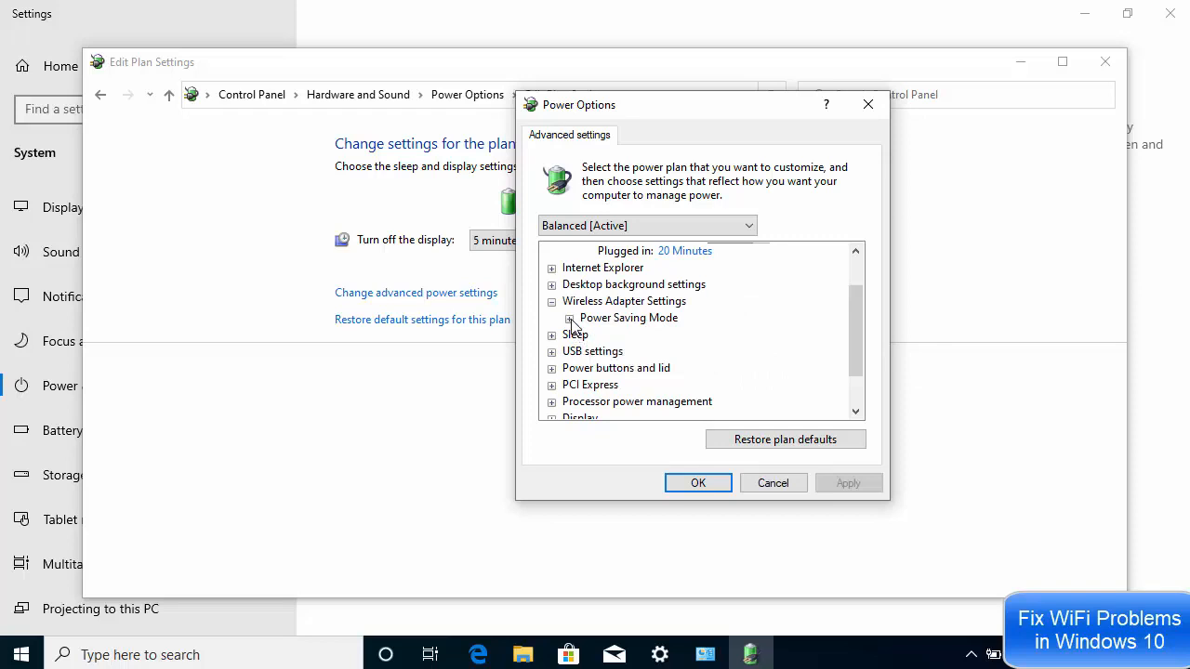
{"action": "left_click", "coordinate": [570, 319]}
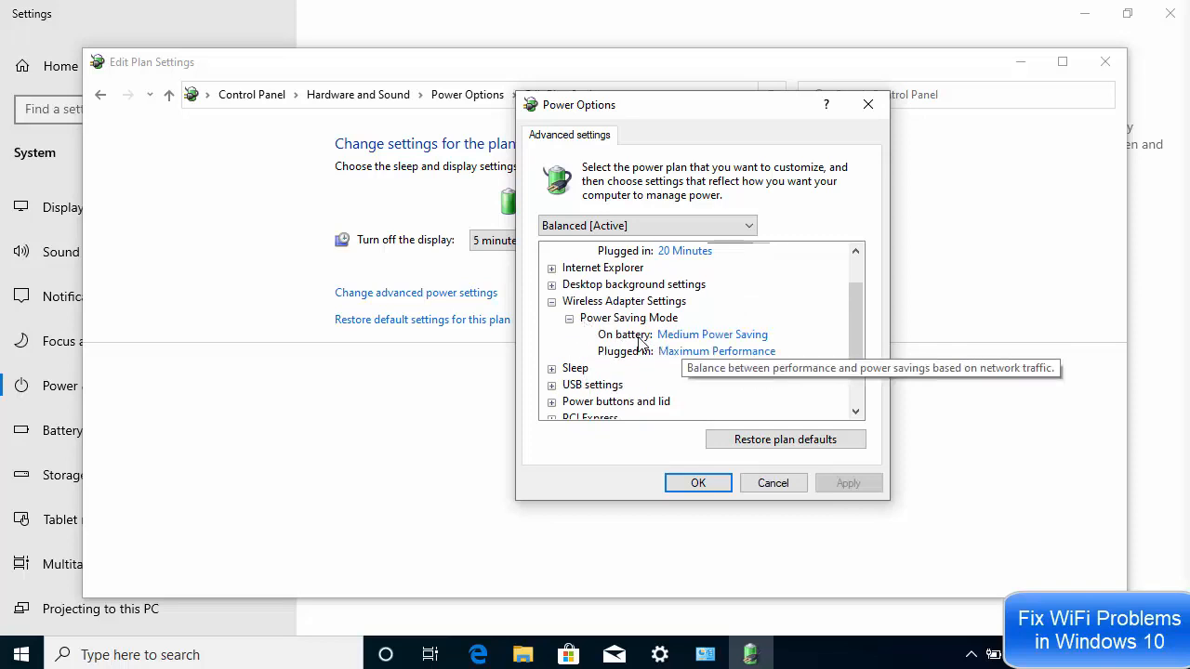
{"action": "left_click", "coordinate": [725, 336]}
{"action": "left_click", "coordinate": [725, 336]}
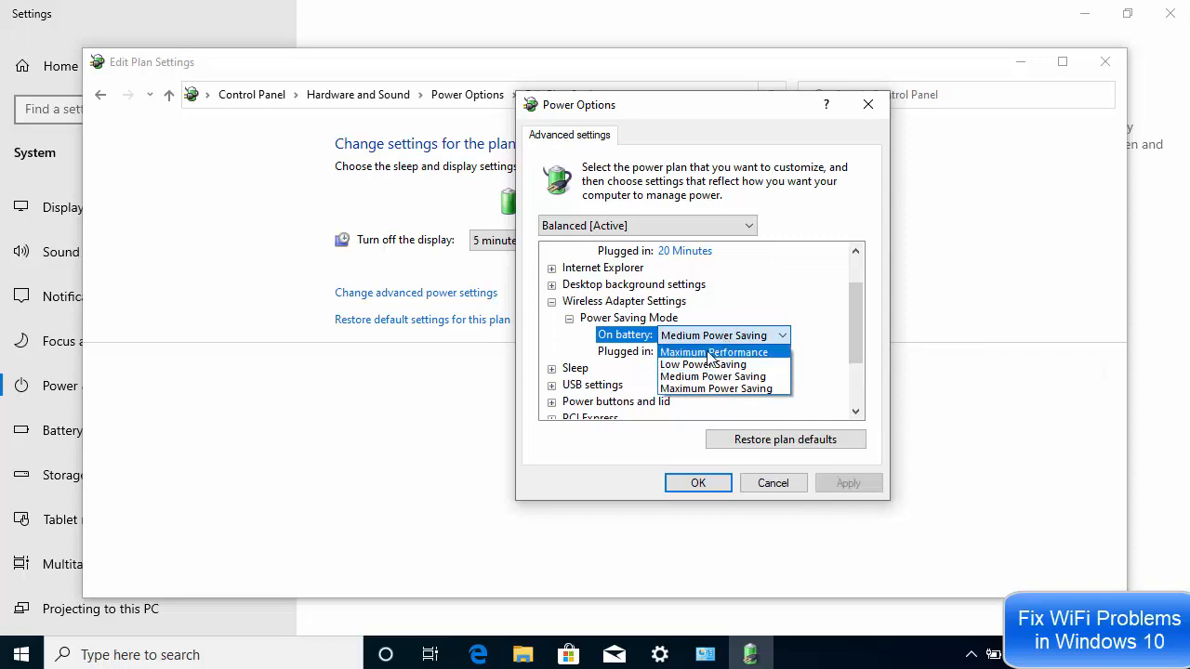
{"action": "left_click", "coordinate": [712, 354]}
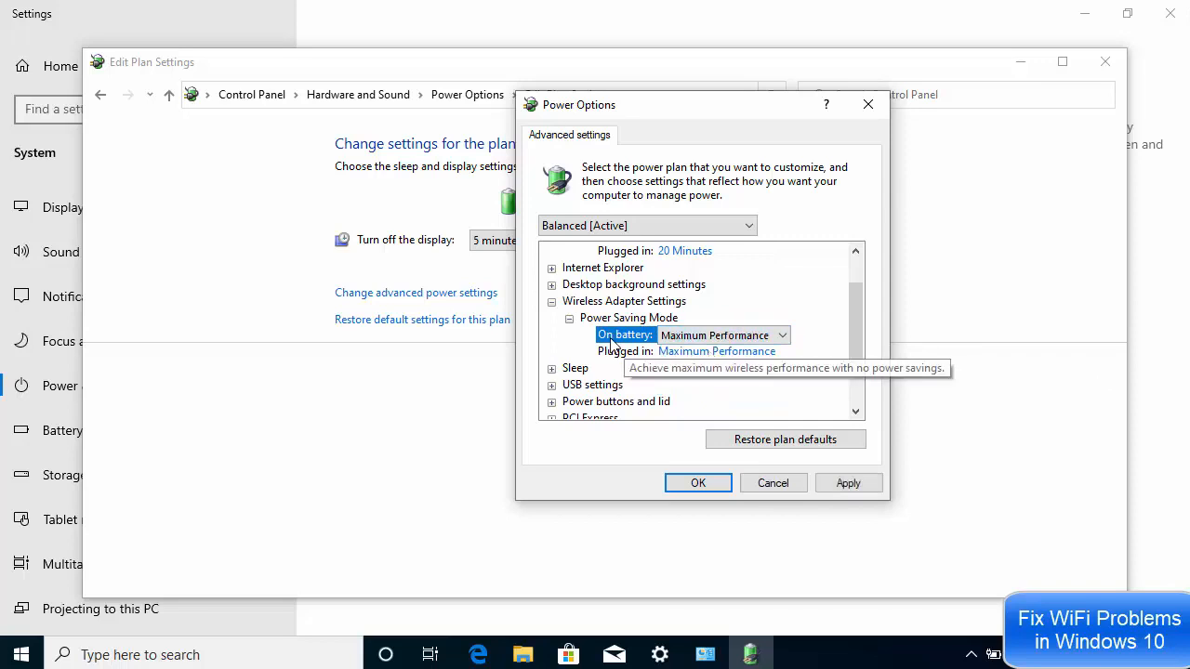
{"action": "left_click", "coordinate": [709, 359]}
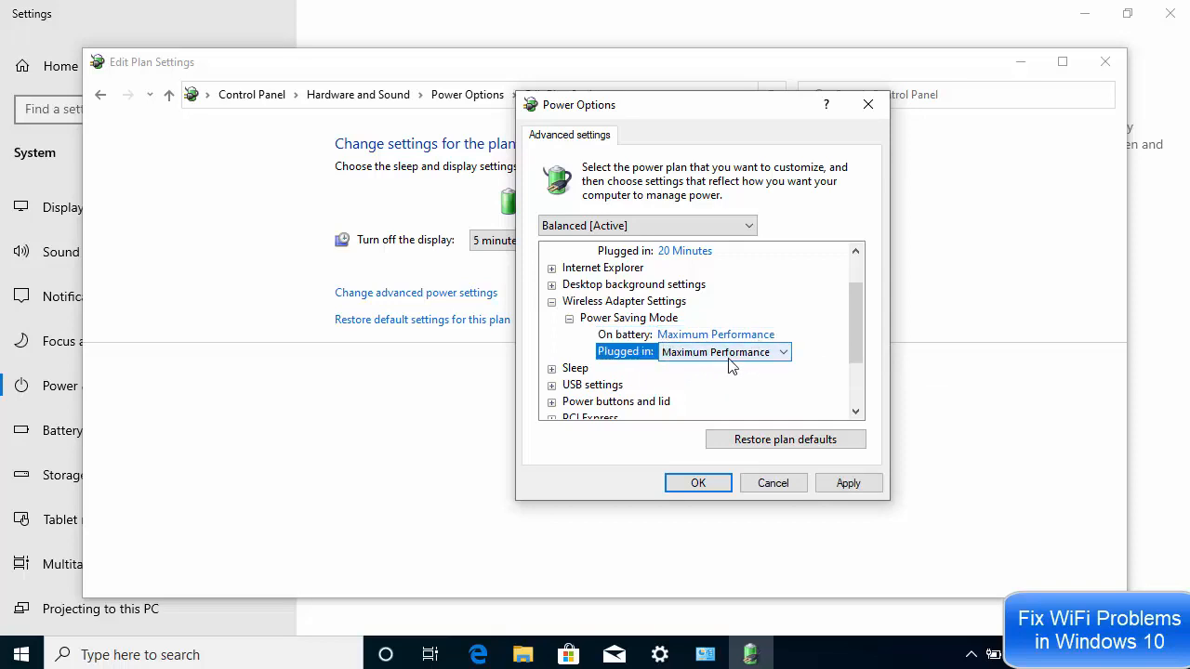
{"action": "left_click", "coordinate": [847, 485]}
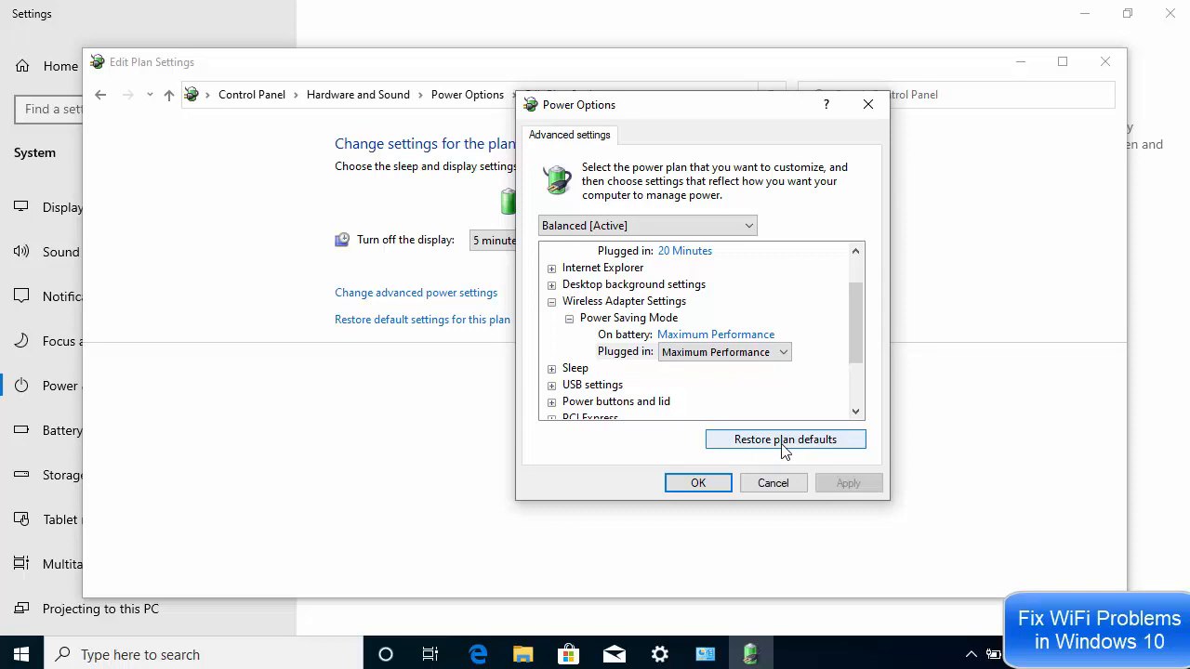
{"action": "left_click", "coordinate": [716, 485]}
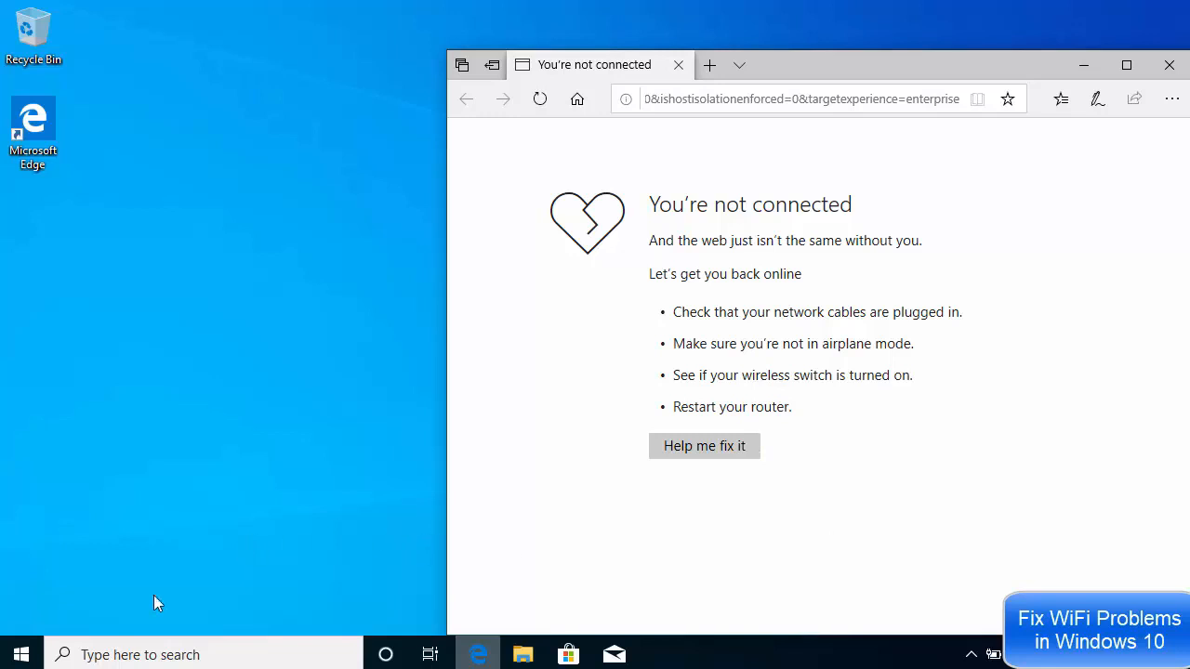
{"action": "left_click", "coordinate": [22, 654]}
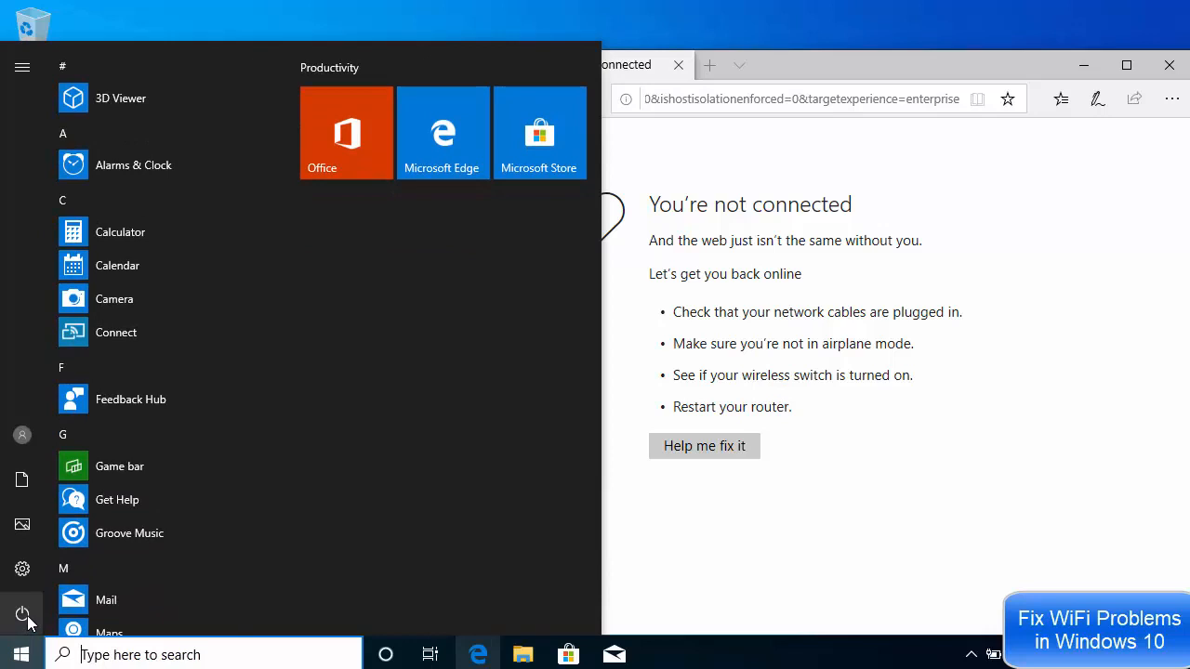
{"action": "mouse_move", "coordinate": [29, 620]}
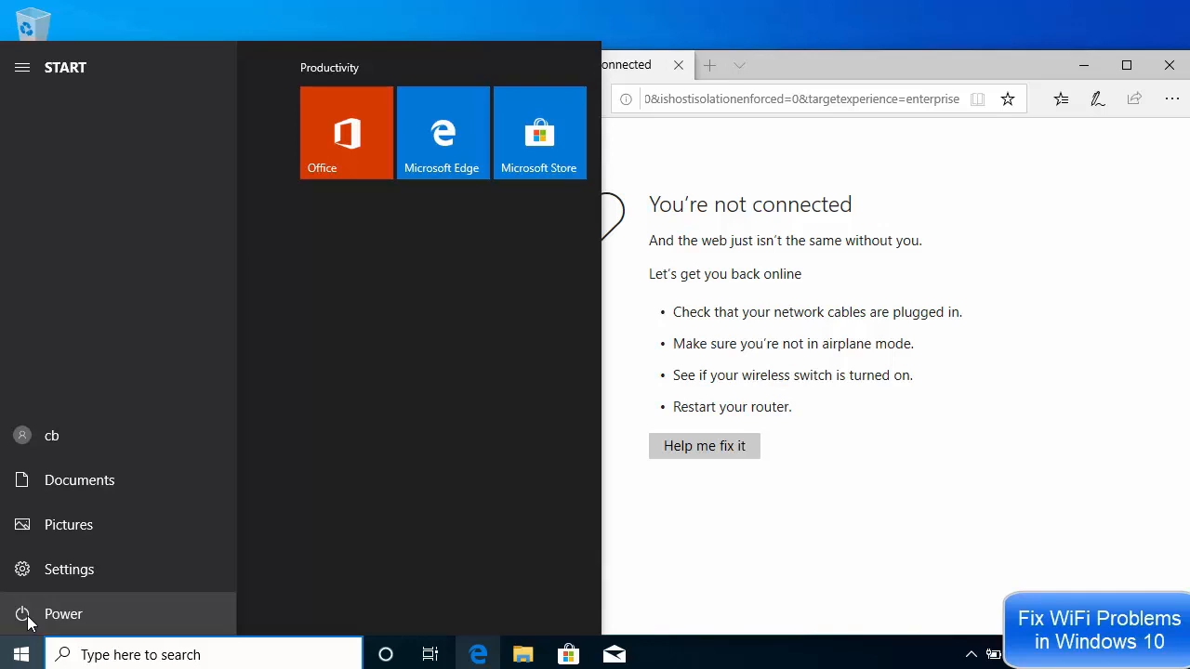
{"action": "left_click", "coordinate": [28, 617]}
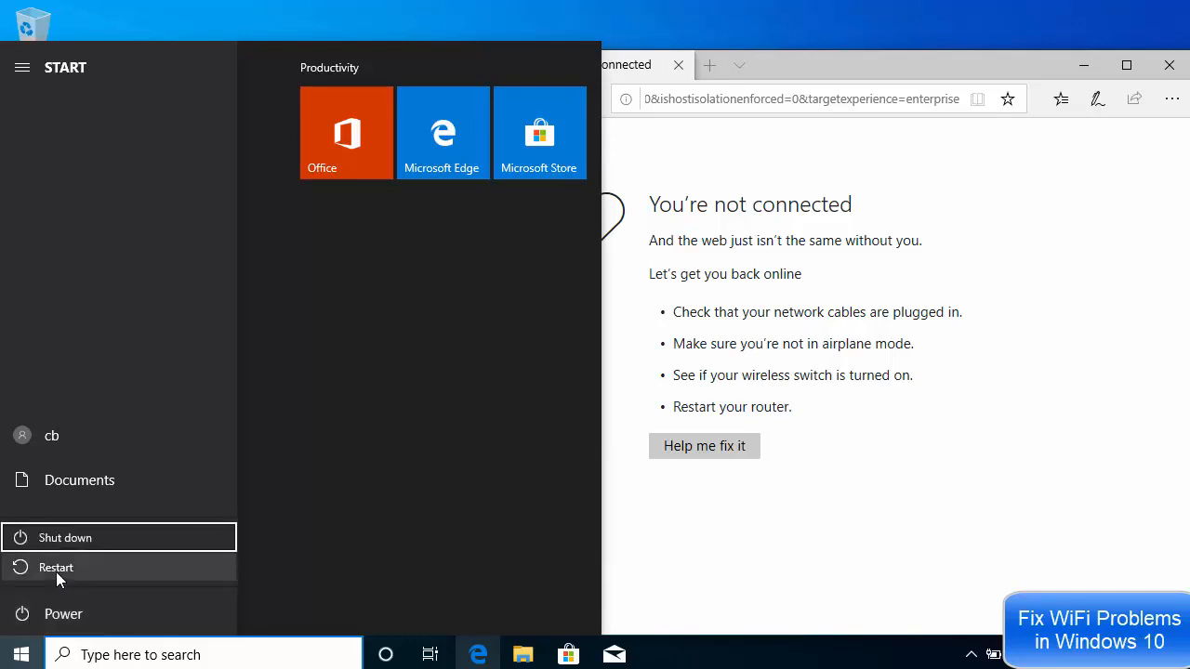
{"action": "left_click", "coordinate": [755, 558]}
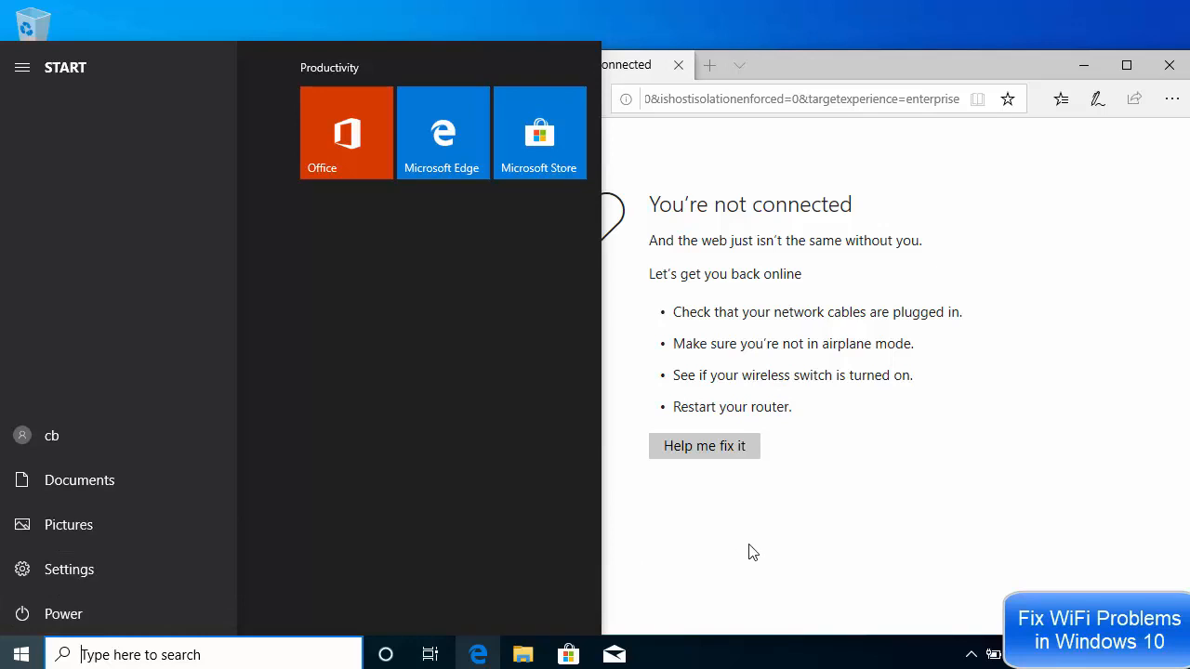
{"action": "left_click", "coordinate": [751, 534]}
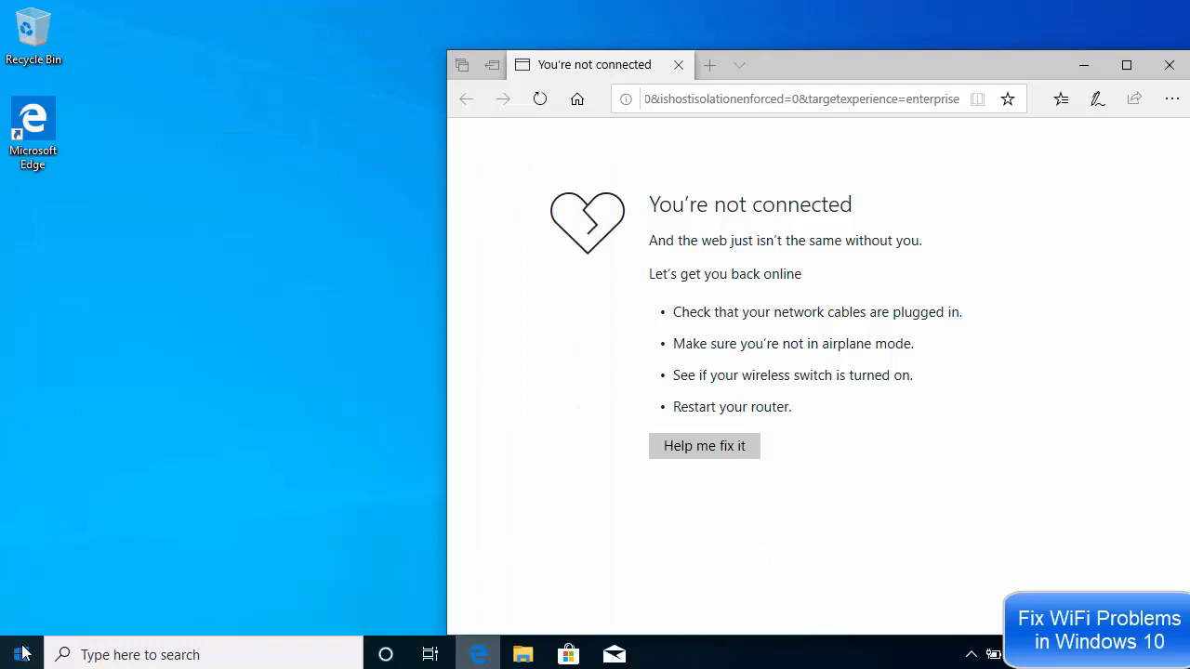
- Open the Recovery page of the Update & Security settings
{"action": "left_click", "coordinate": [23, 653]}
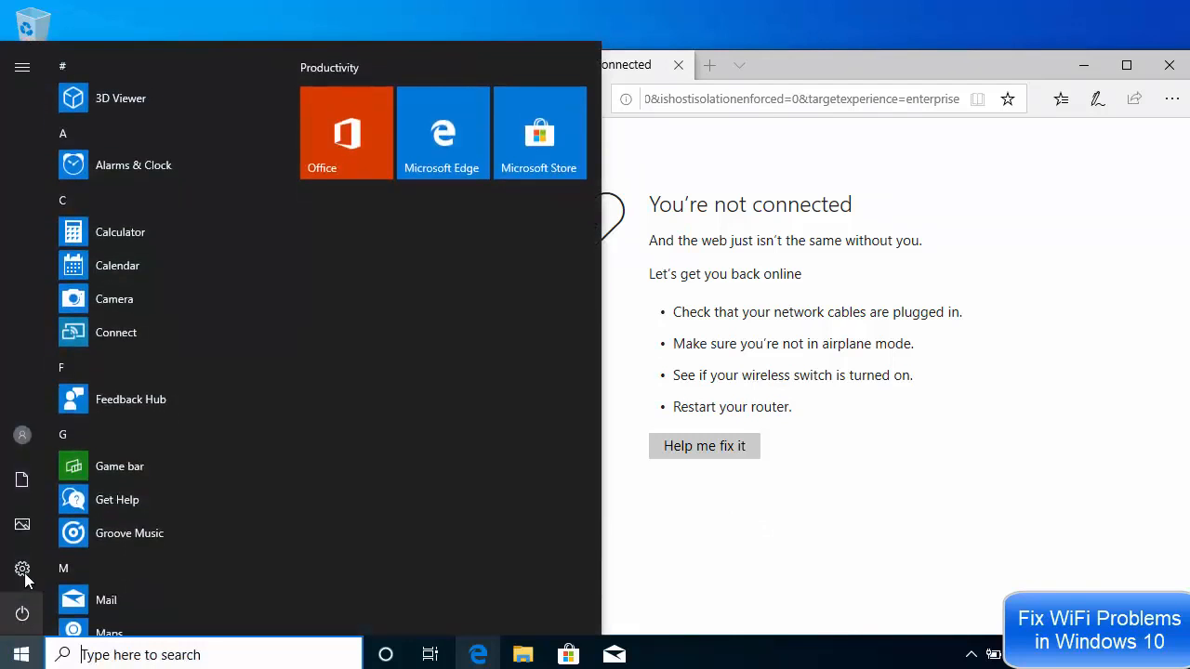
{"action": "mouse_move", "coordinate": [25, 574]}
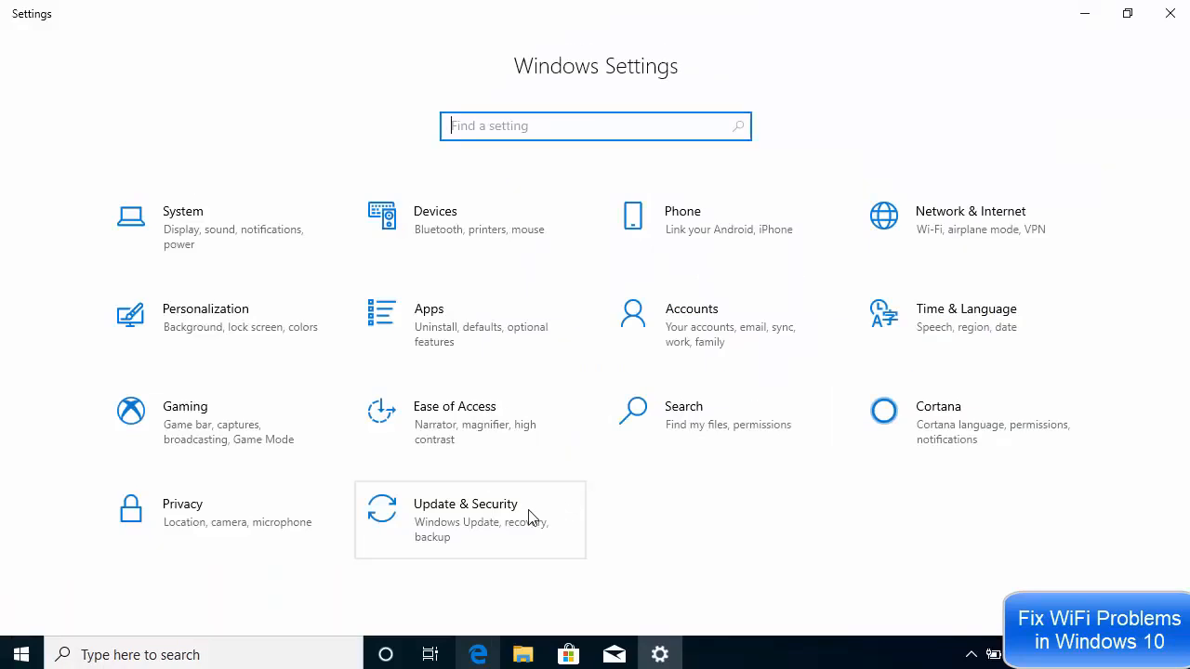
{"action": "left_click", "coordinate": [466, 525]}
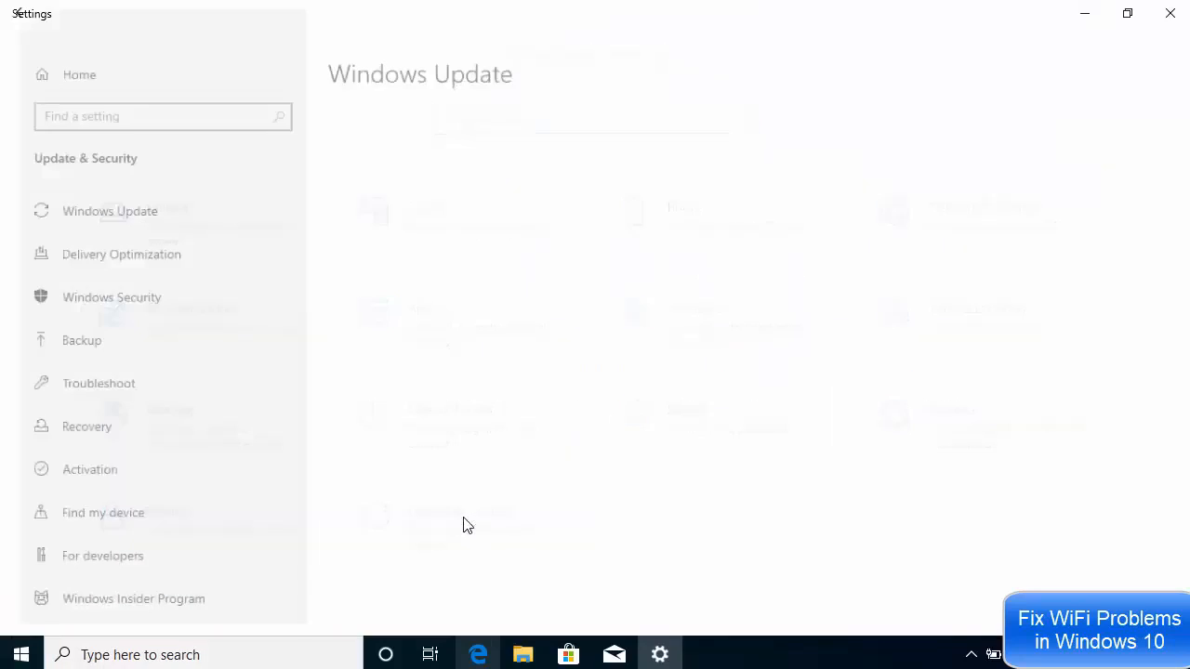
{"action": "left_click", "coordinate": [112, 434]}
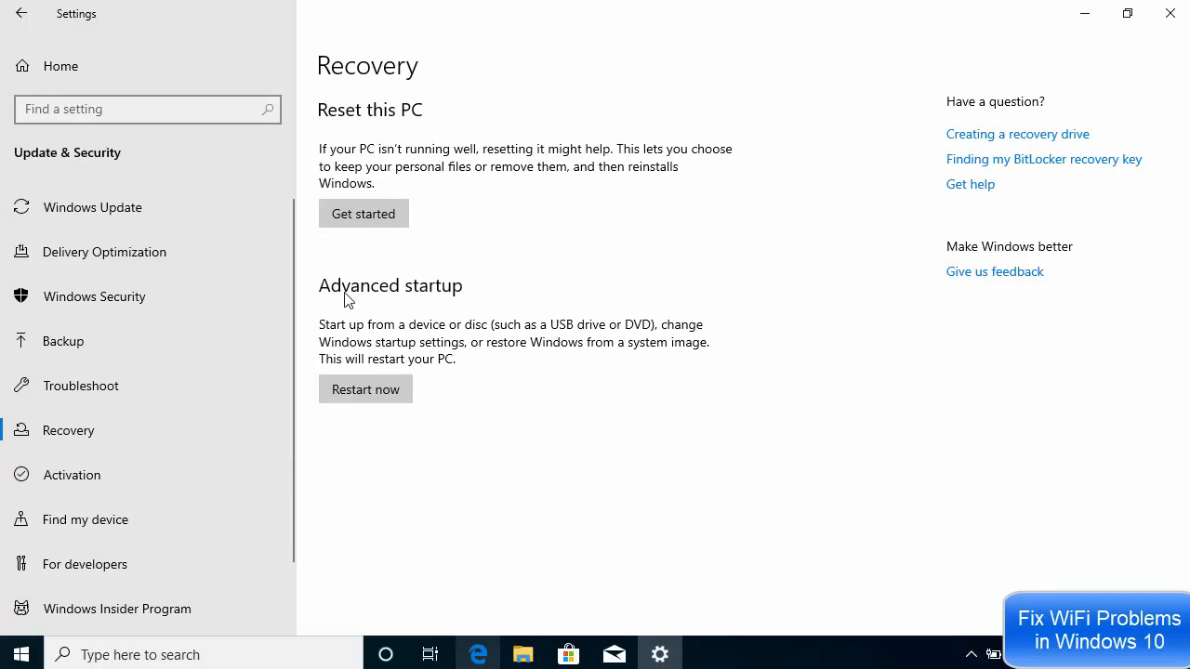
- Restart the PC into advanced startup and open the advanced troubleshooting options
{"action": "left_click", "coordinate": [364, 389]}
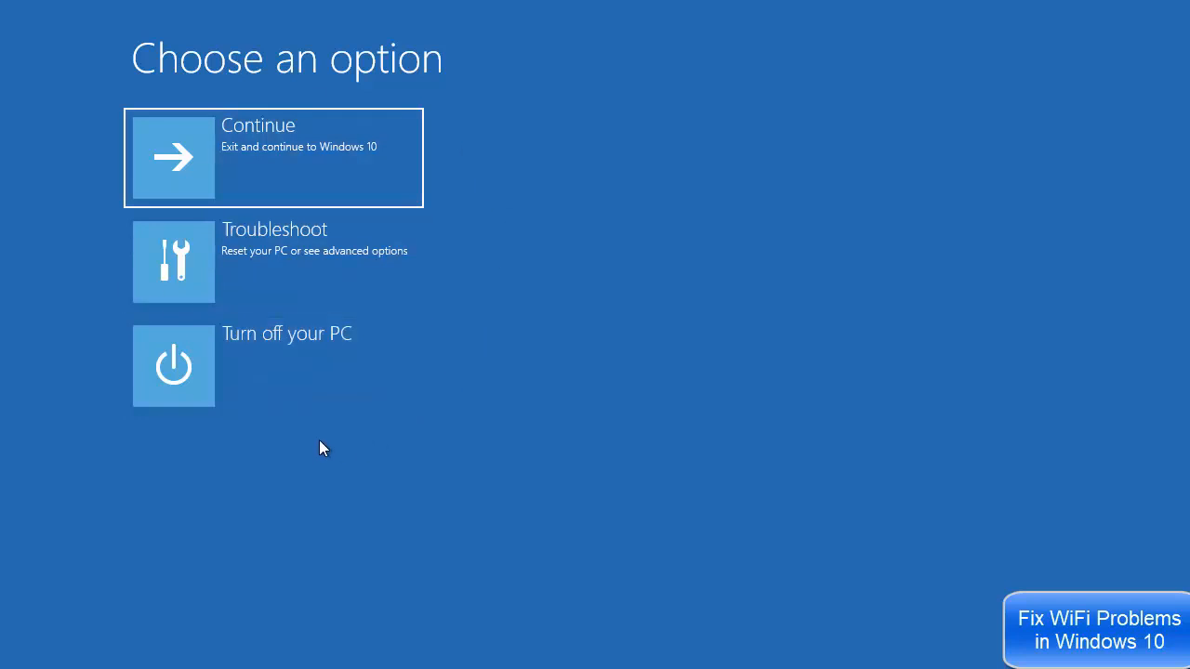
{"action": "left_click", "coordinate": [278, 259]}
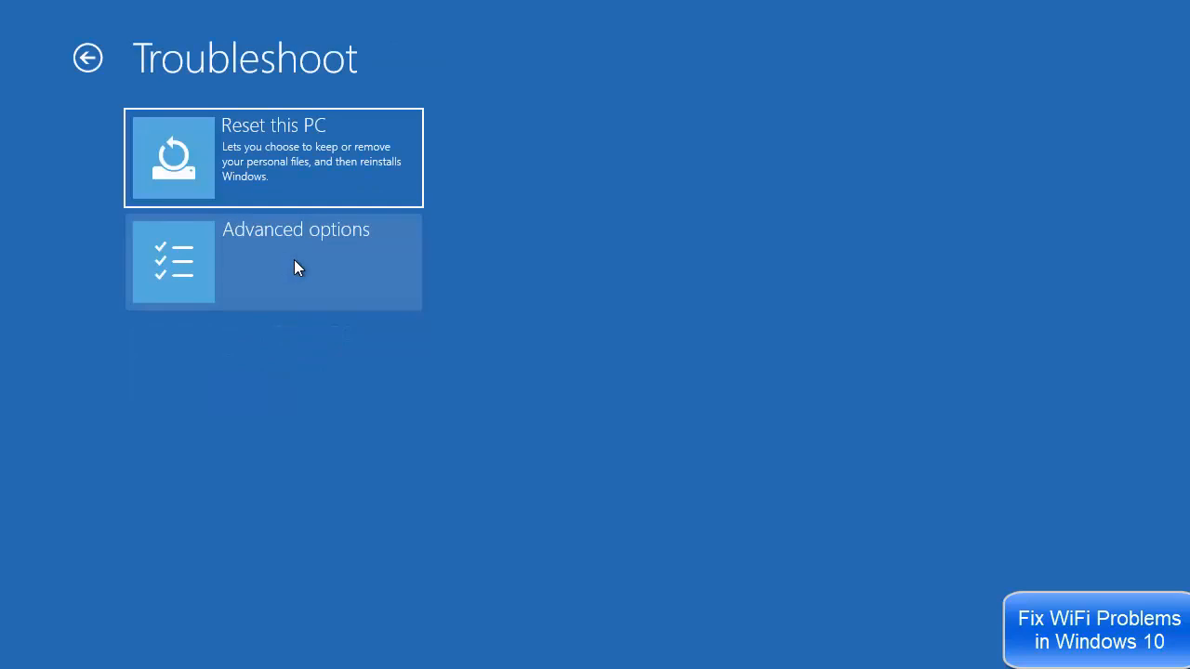
{"action": "left_click", "coordinate": [274, 259]}
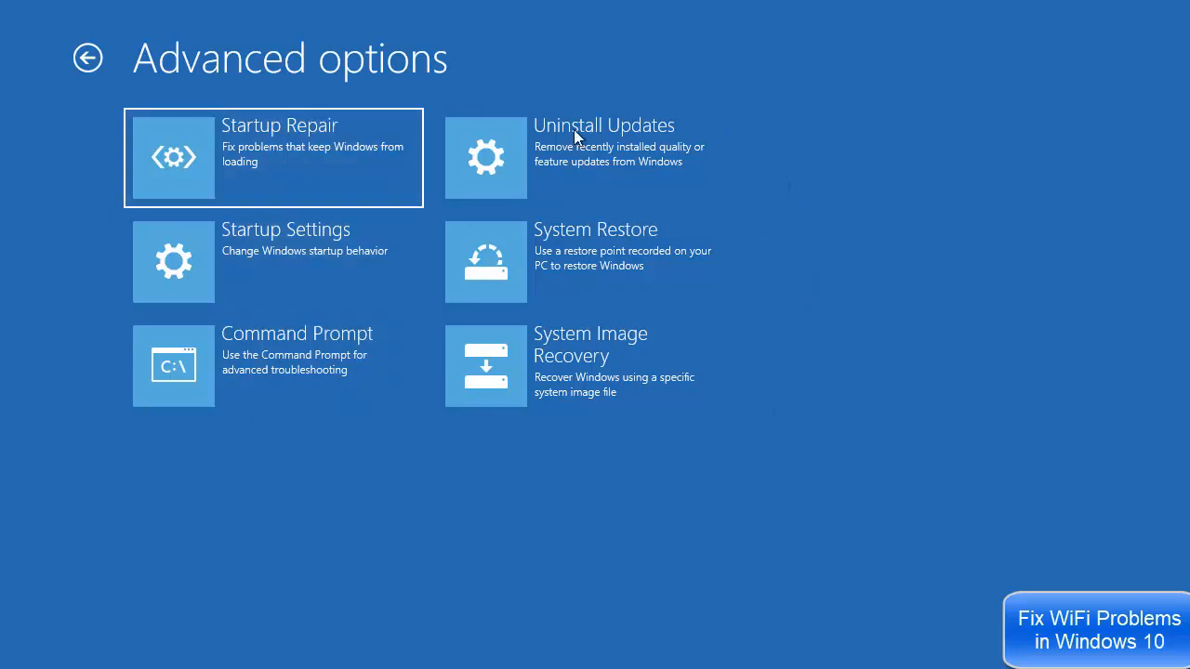
- Restart the PC through Startup Settings and boot into Safe Mode with Networking
{"action": "left_click", "coordinate": [294, 248]}
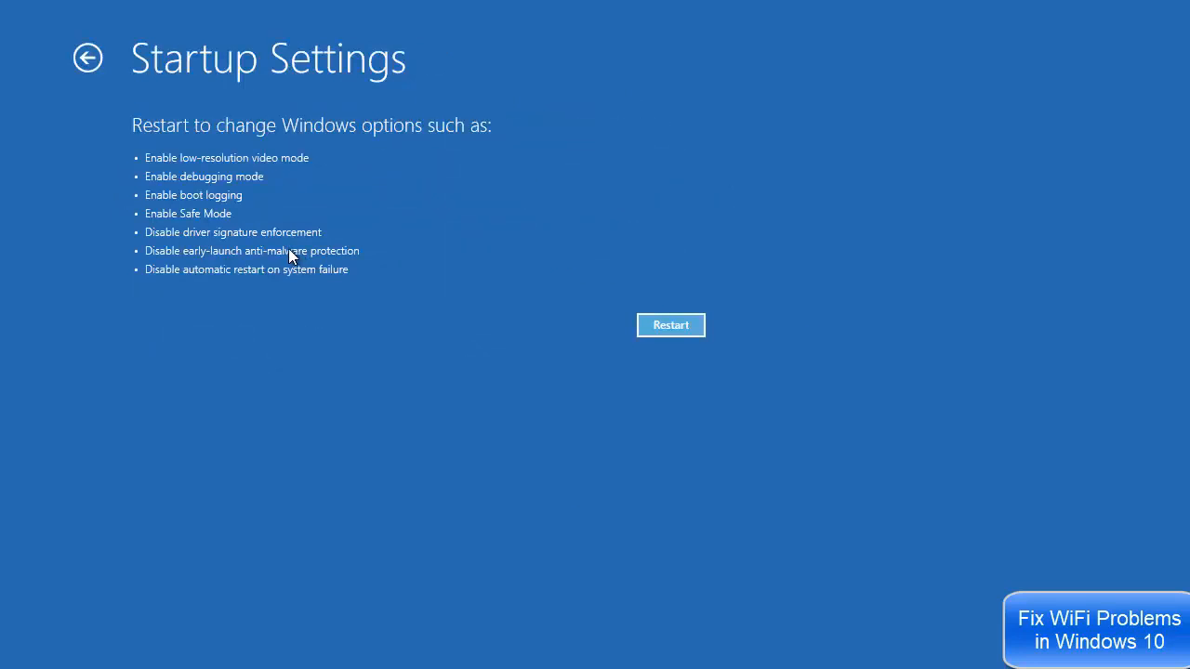
{"action": "left_click", "coordinate": [669, 326]}
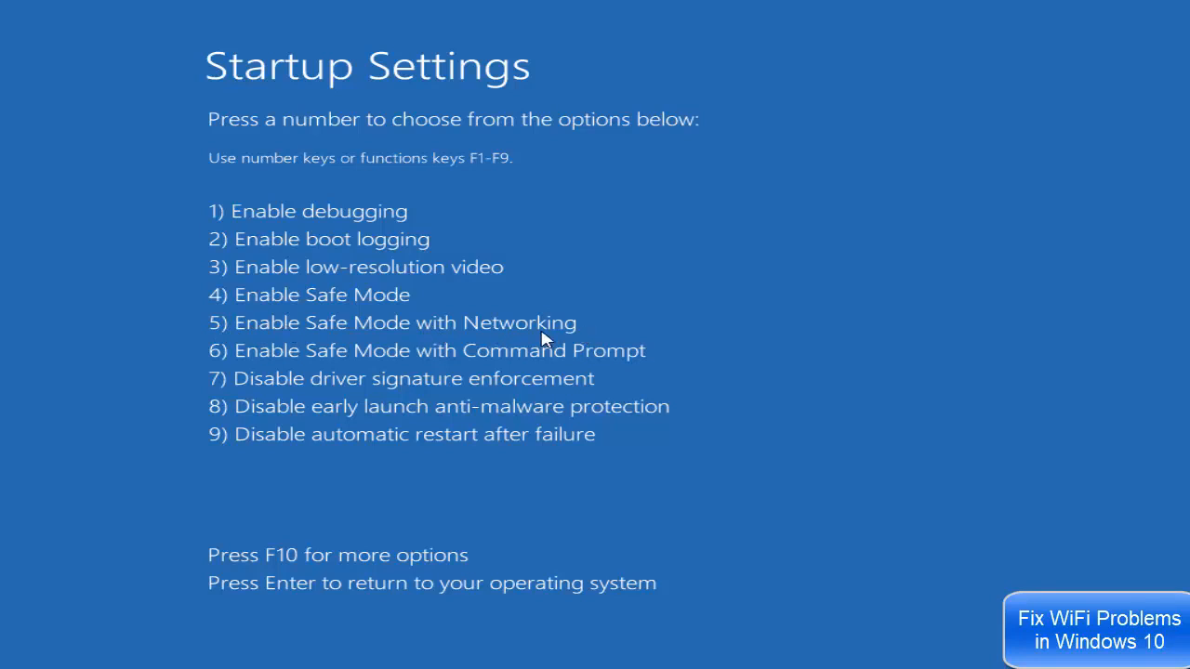
{"action": "key", "text": "5"}
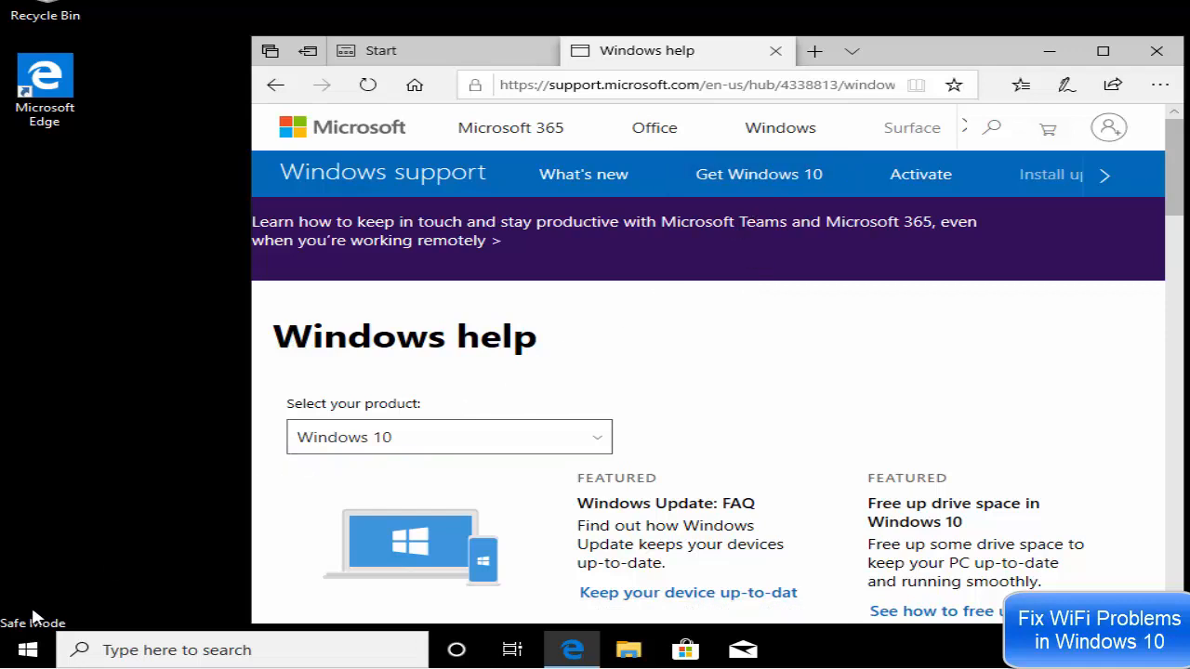
{"action": "left_click", "coordinate": [29, 650]}
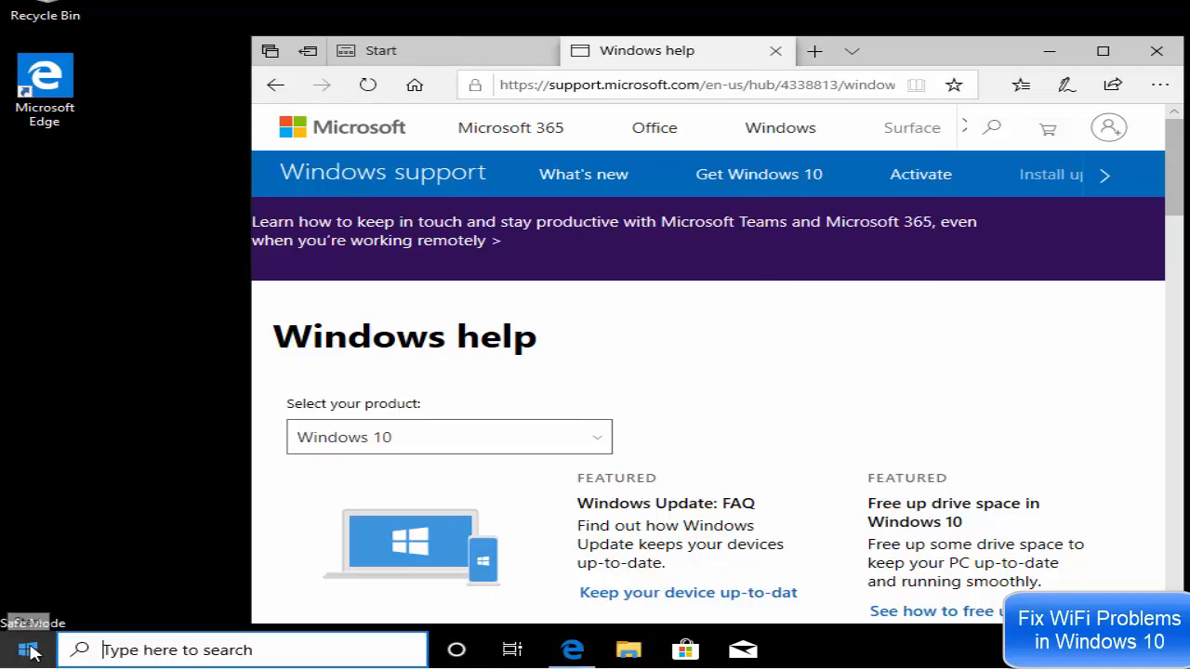
{"action": "mouse_move", "coordinate": [30, 618]}
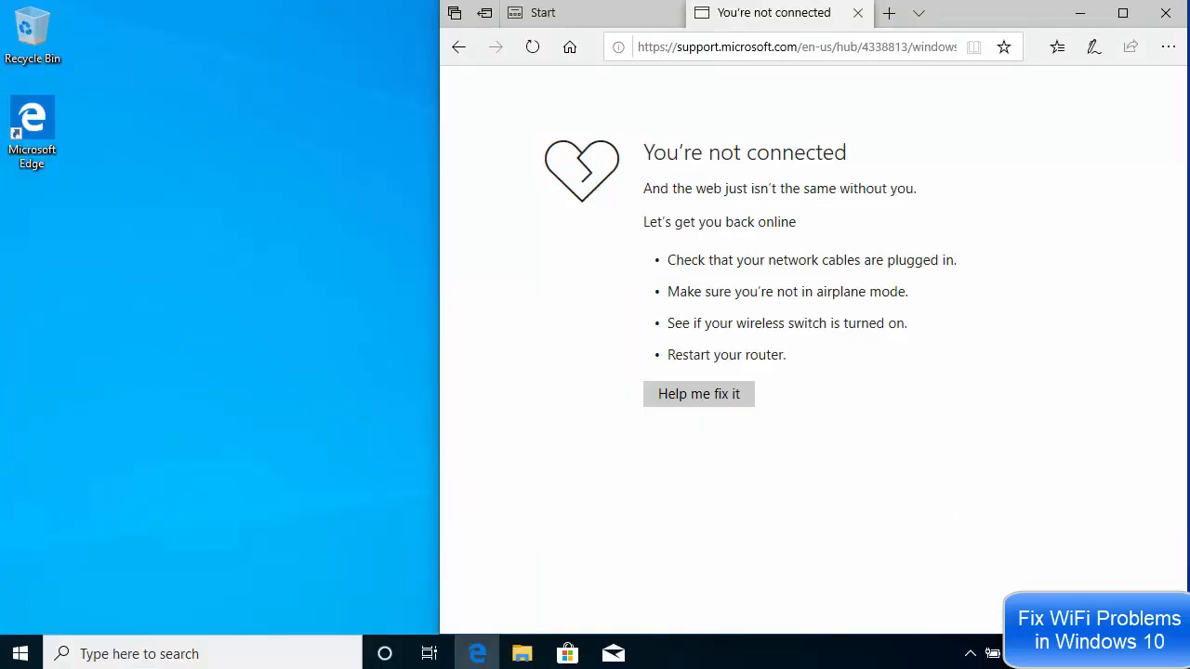
- Search Windows for "services" and open the Services app
{"action": "left_click", "coordinate": [218, 653]}
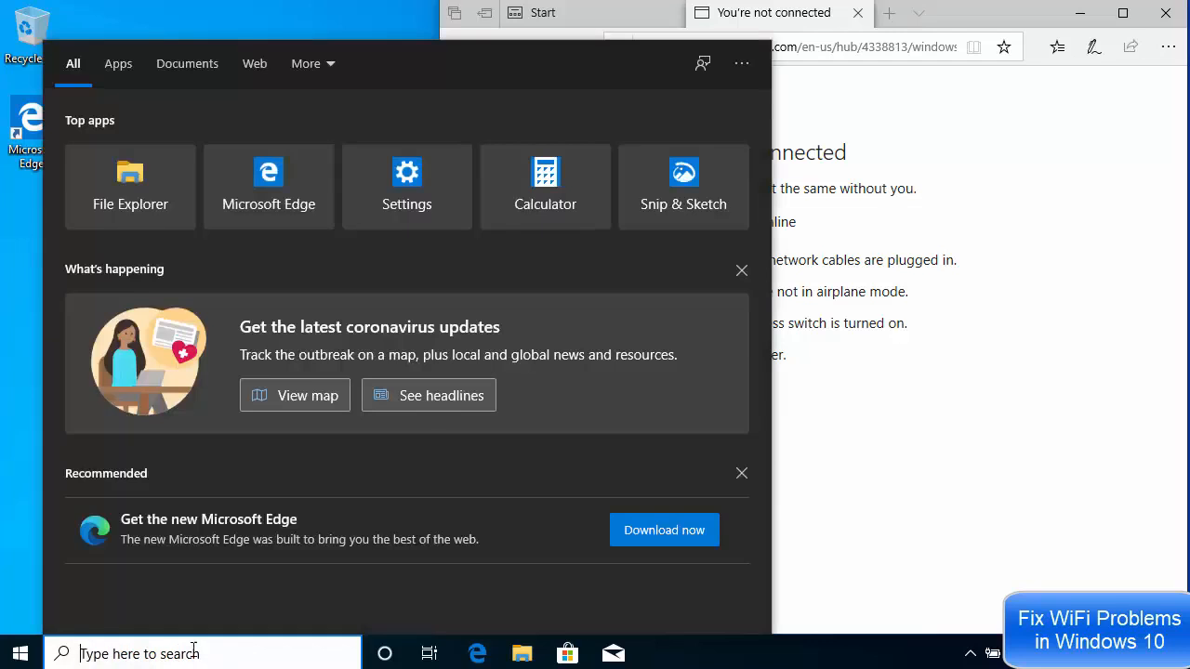
{"action": "type", "text": "ser"}
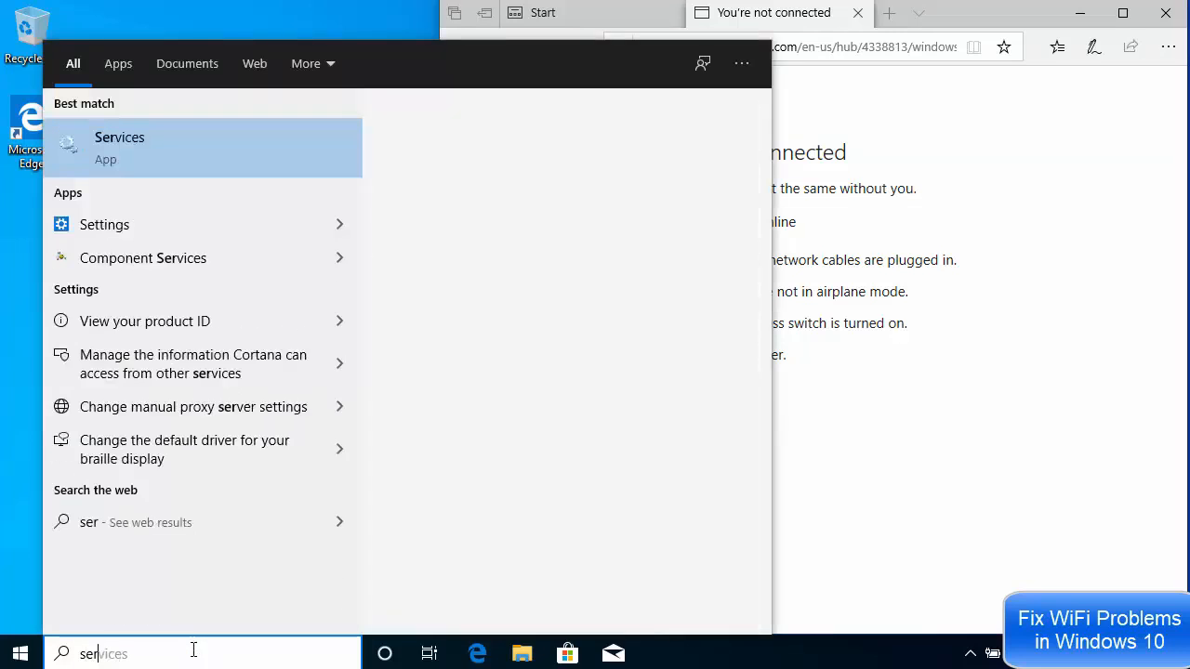
{"action": "type", "text": "vices"}
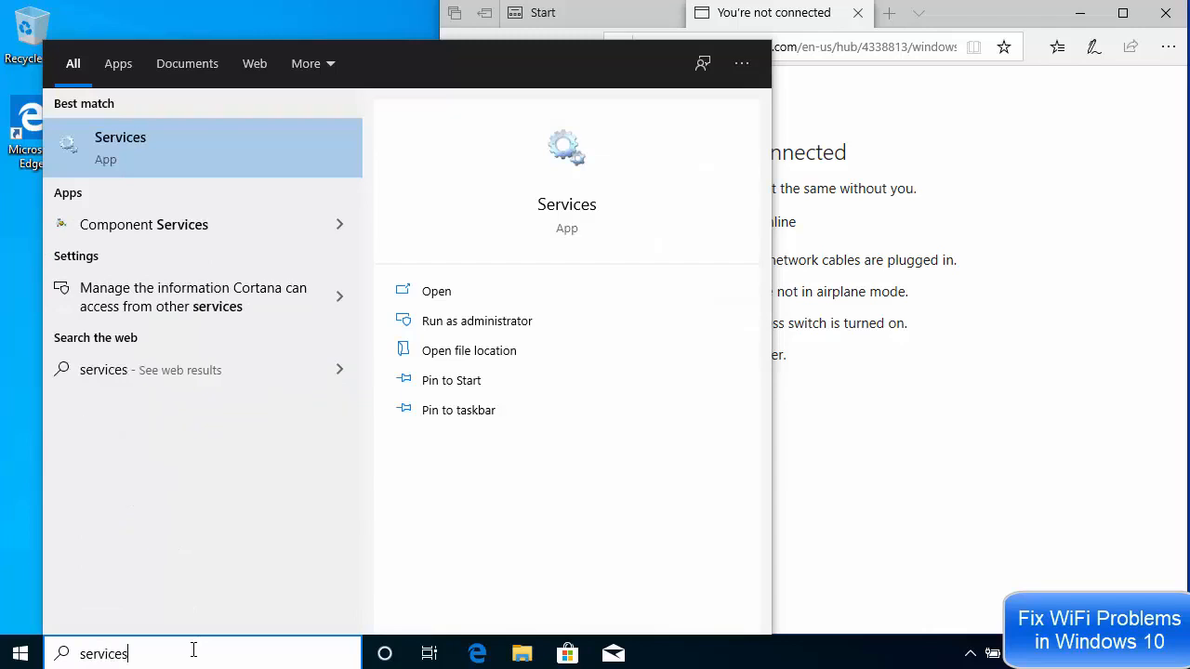
{"action": "left_click", "coordinate": [113, 152]}
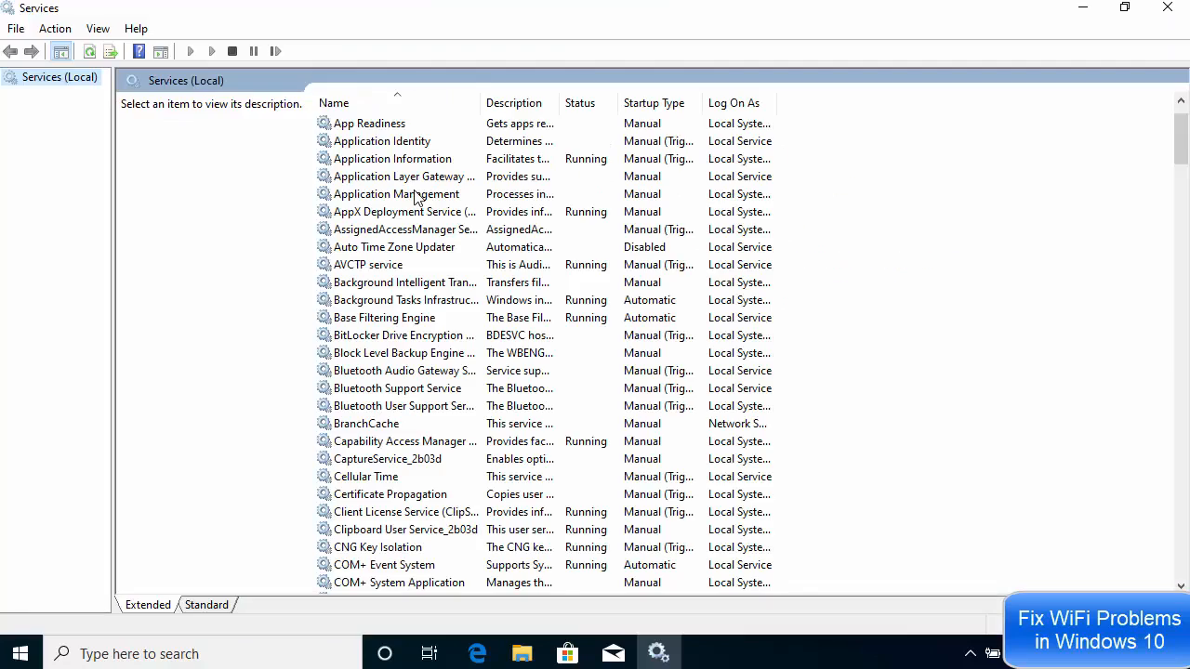
- Start the Network Connections service from its properties and confirm the dialog
{"action": "left_click", "coordinate": [438, 195]}
{"action": "scroll", "coordinate": [438, 195], "scroll_direction": "down", "scroll_amount": 17}
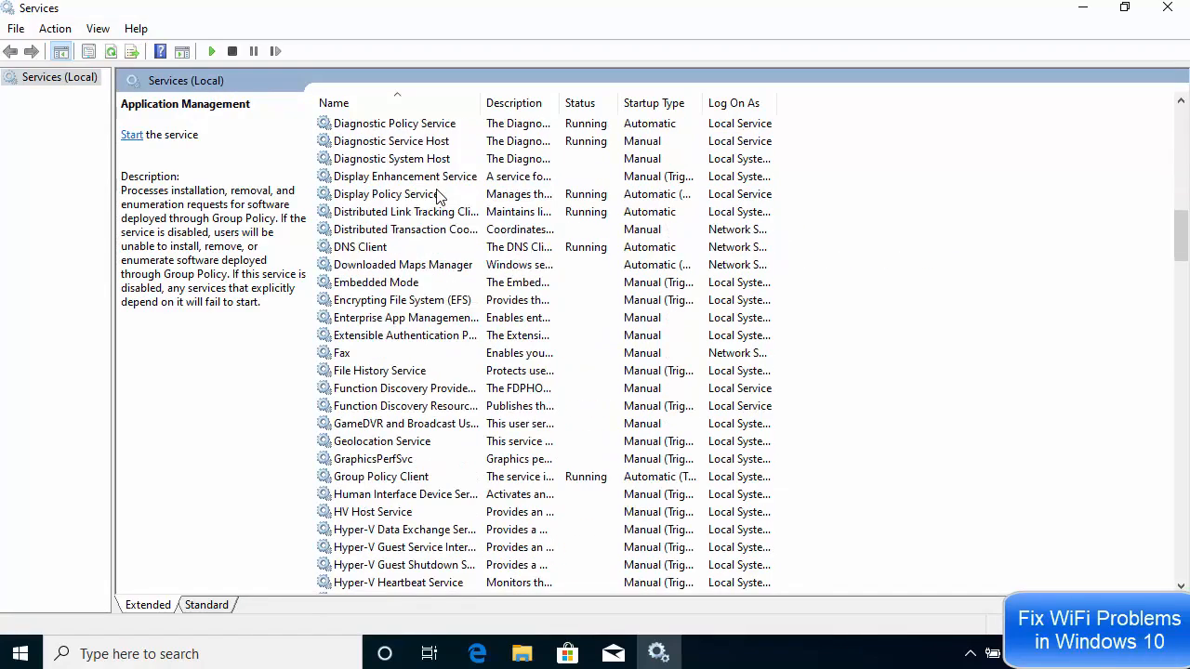
{"action": "scroll", "coordinate": [438, 195], "scroll_direction": "down", "scroll_amount": 13}
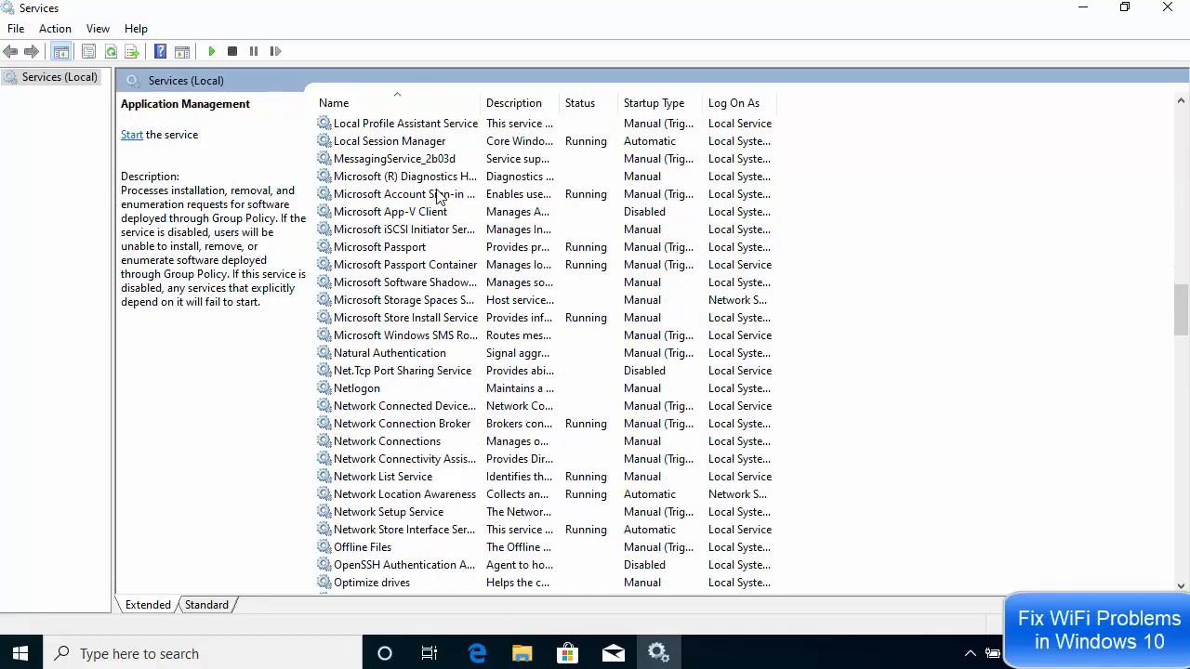
{"action": "left_click", "coordinate": [434, 448]}
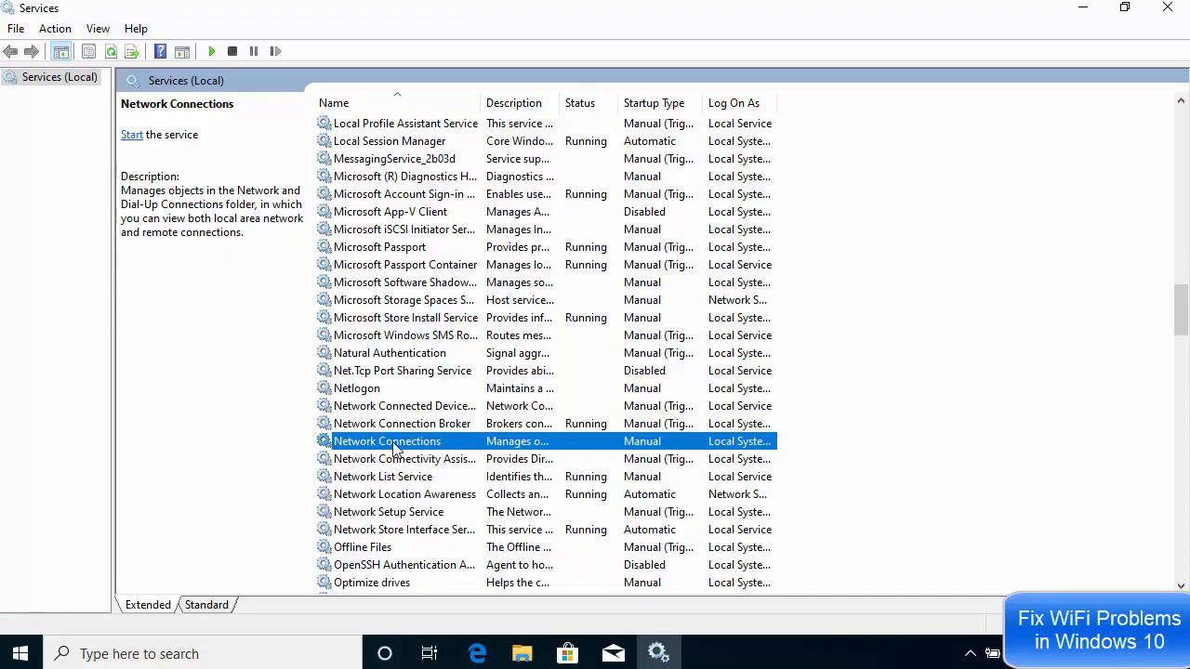
{"action": "right_click", "coordinate": [394, 449]}
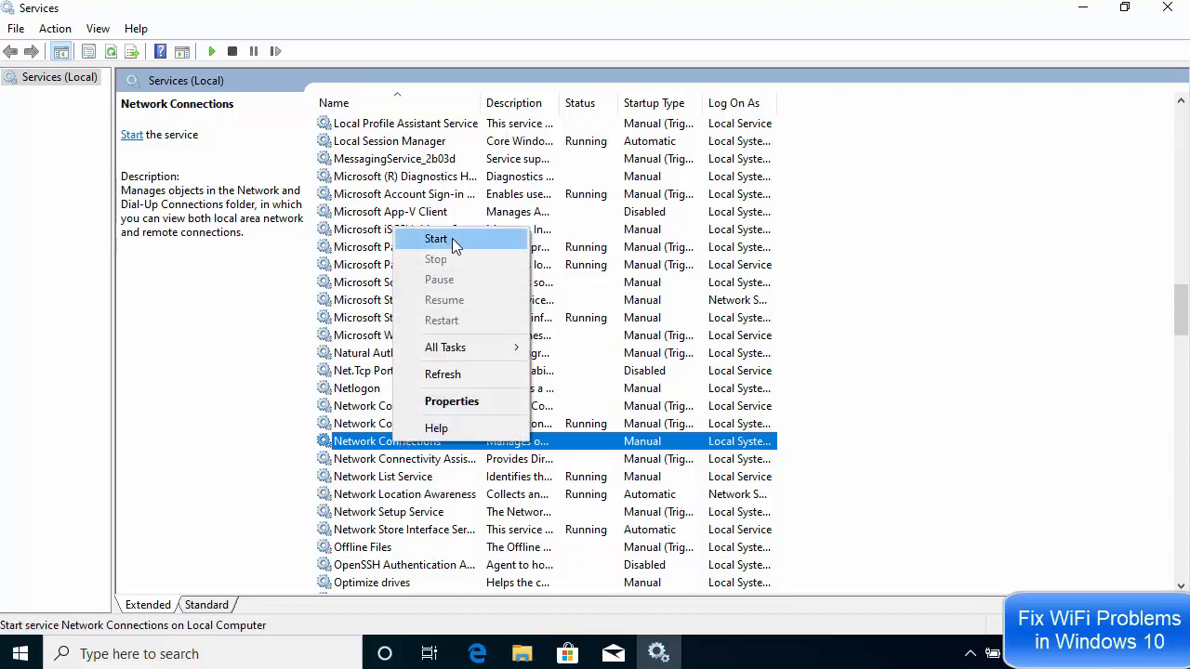
{"action": "left_click", "coordinate": [455, 404]}
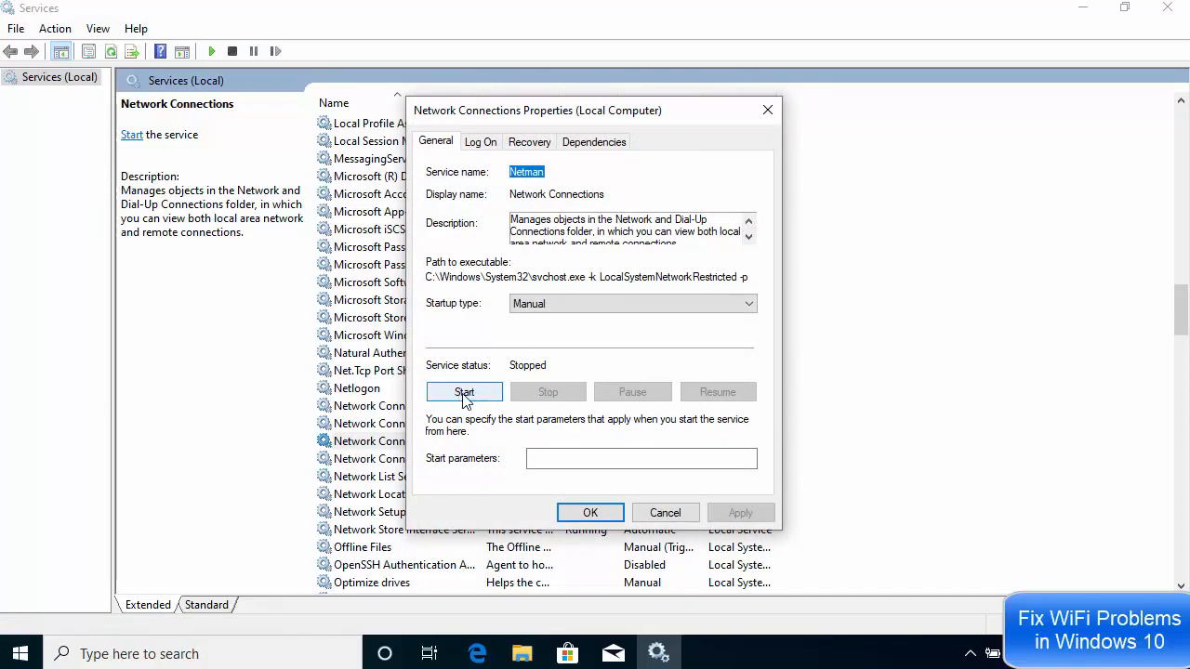
{"action": "left_click", "coordinate": [464, 397]}
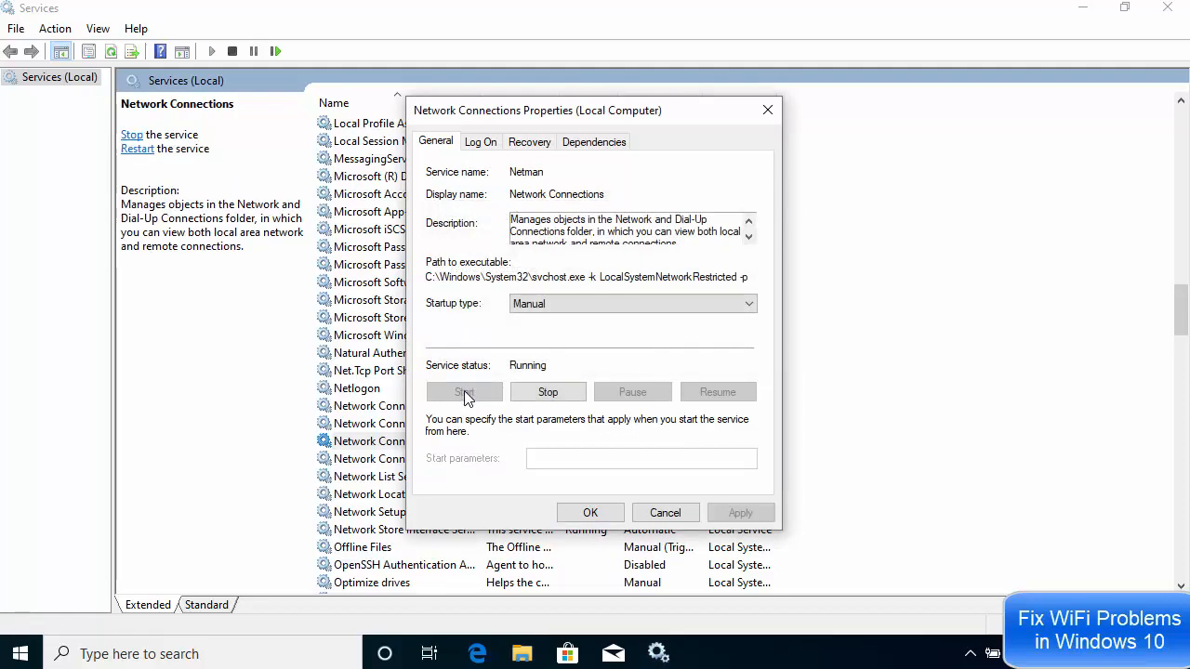
{"action": "left_click", "coordinate": [578, 510]}
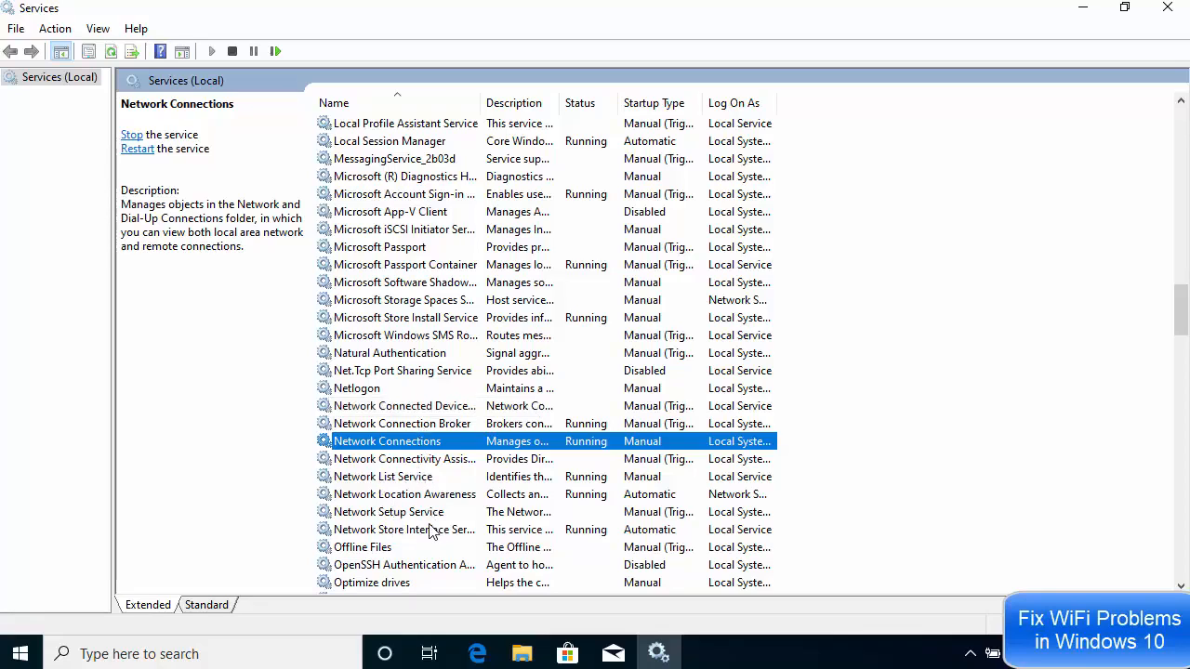
- Start the Wi-Fi Direct Services Connection Manager Service from its properties
{"action": "scroll", "coordinate": [388, 464], "scroll_direction": "down", "scroll_amount": 1}
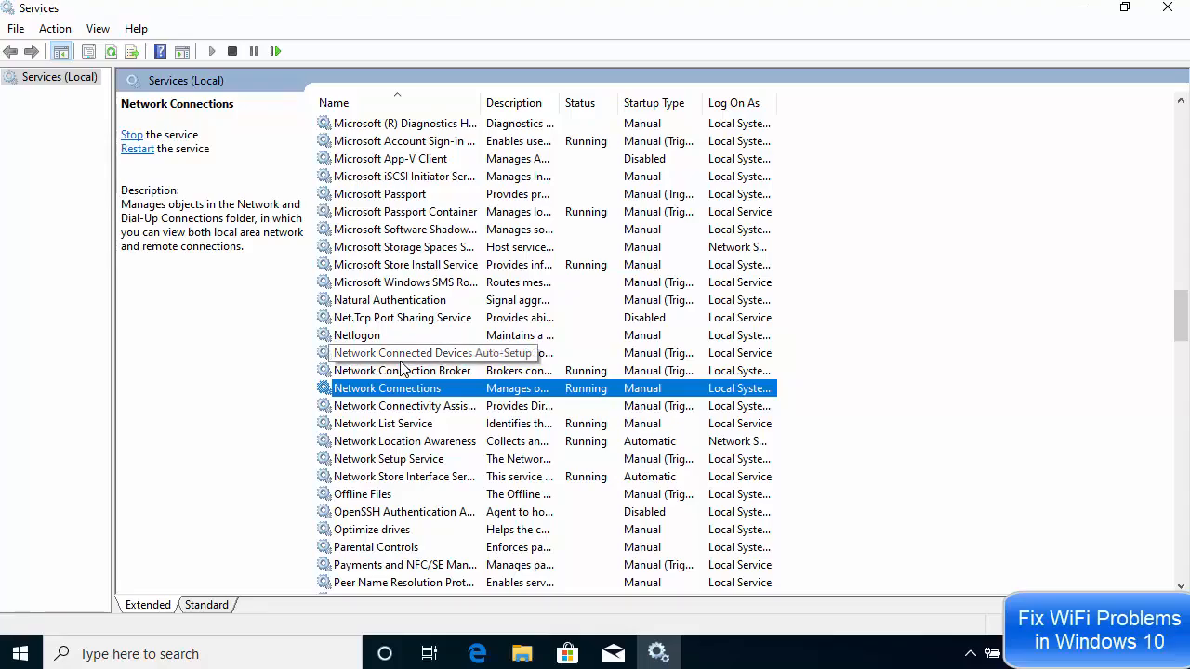
{"action": "scroll", "coordinate": [409, 370], "scroll_direction": "down", "scroll_amount": 1}
{"action": "scroll", "coordinate": [409, 370], "scroll_direction": "down", "scroll_amount": 10}
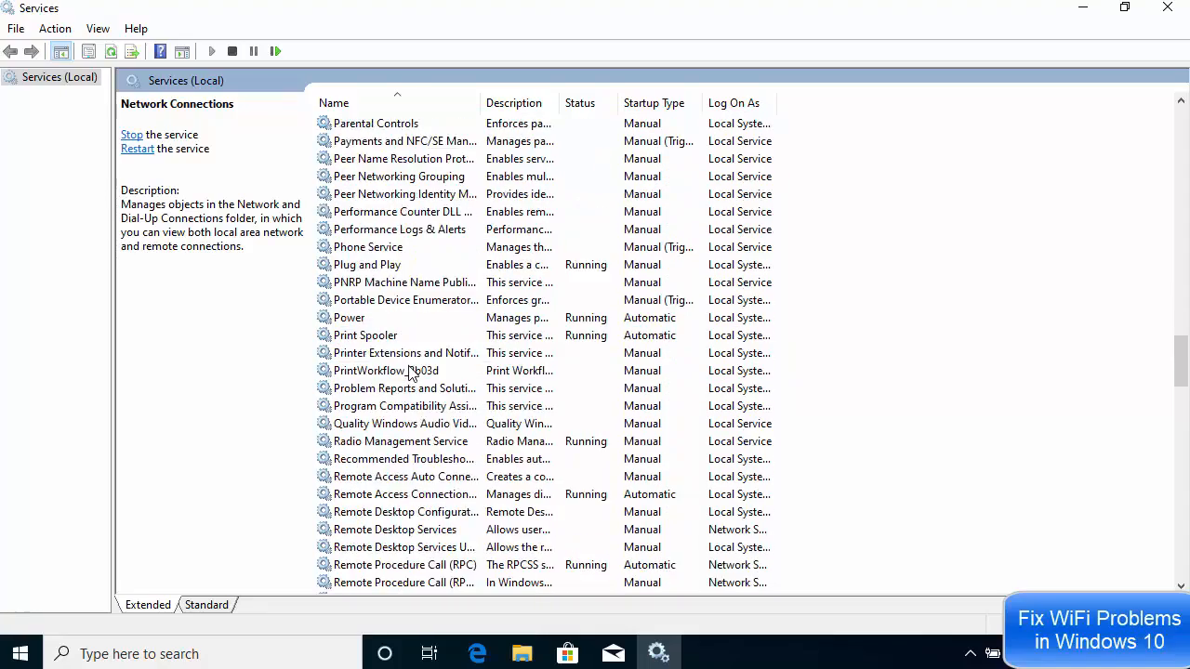
{"action": "scroll", "coordinate": [409, 370], "scroll_direction": "down", "scroll_amount": 6}
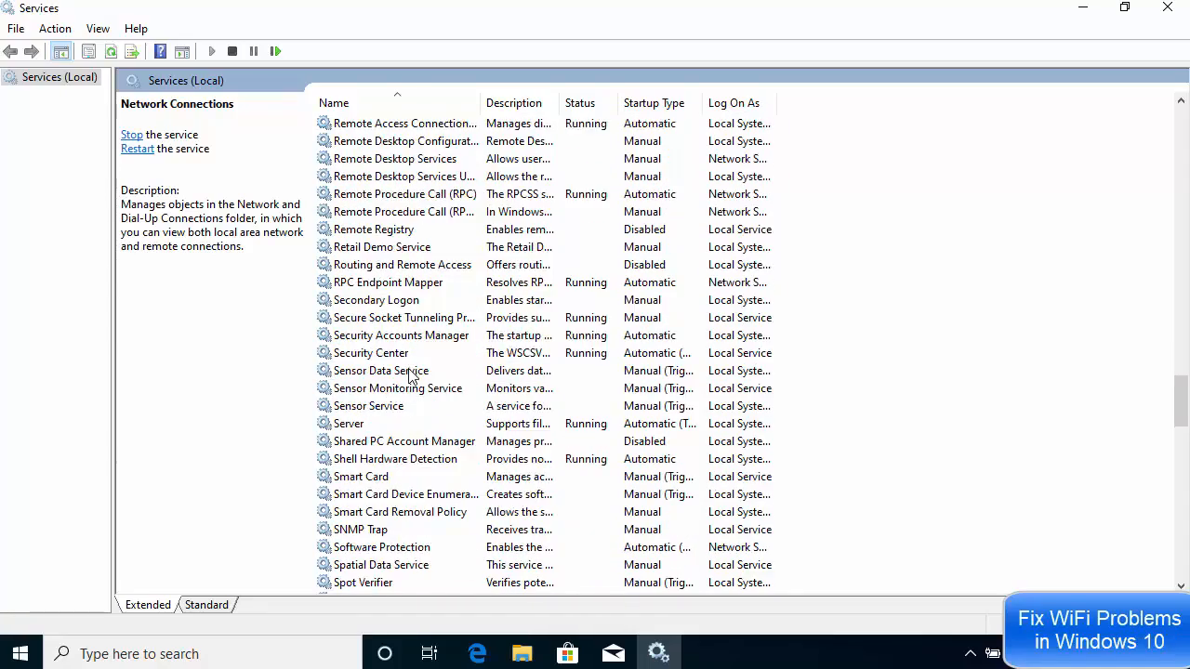
{"action": "scroll", "coordinate": [411, 373], "scroll_direction": "down", "scroll_amount": 8}
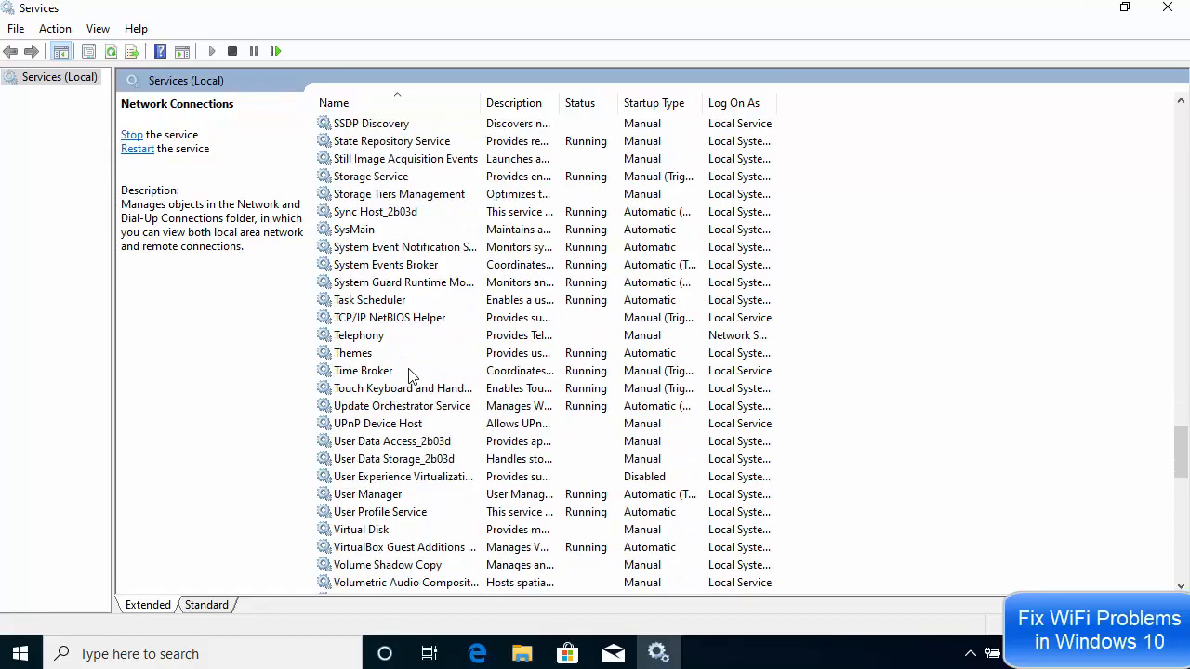
{"action": "scroll", "coordinate": [411, 373], "scroll_direction": "down", "scroll_amount": 3}
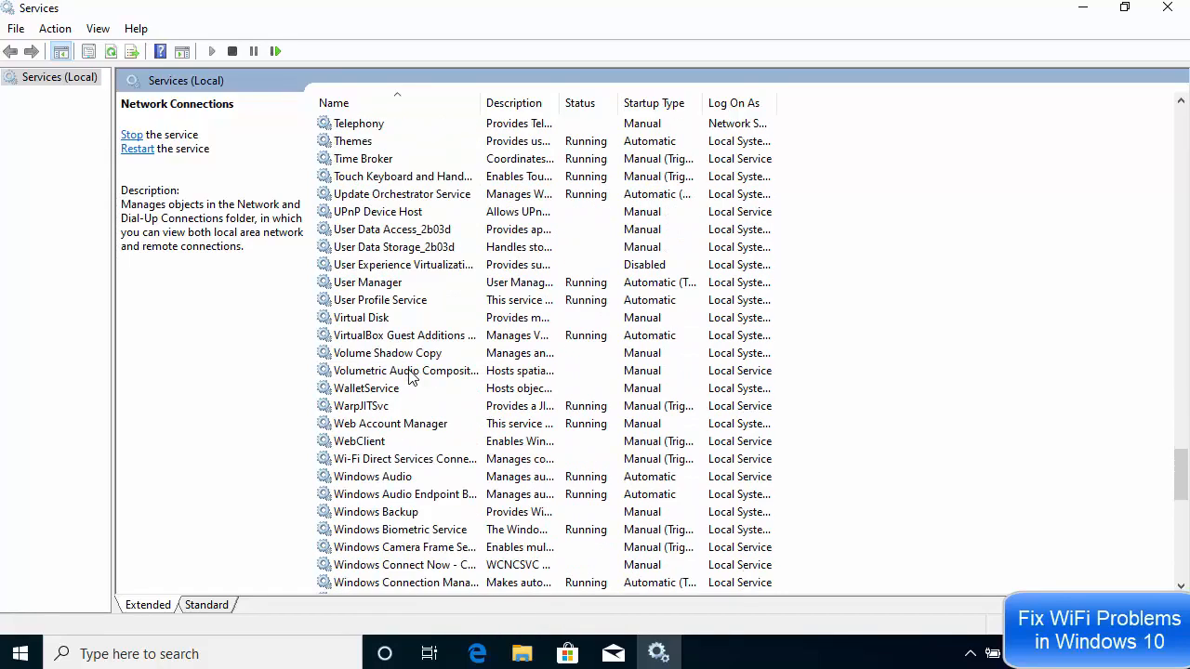
{"action": "left_click", "coordinate": [399, 461]}
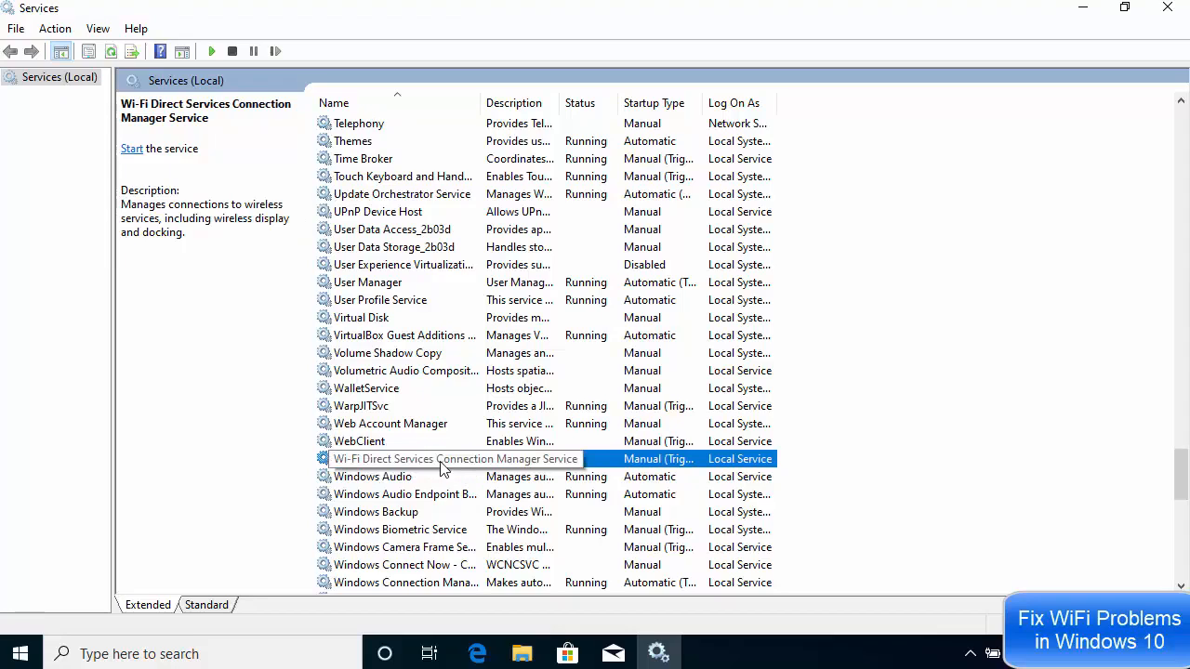
{"action": "right_click", "coordinate": [389, 462]}
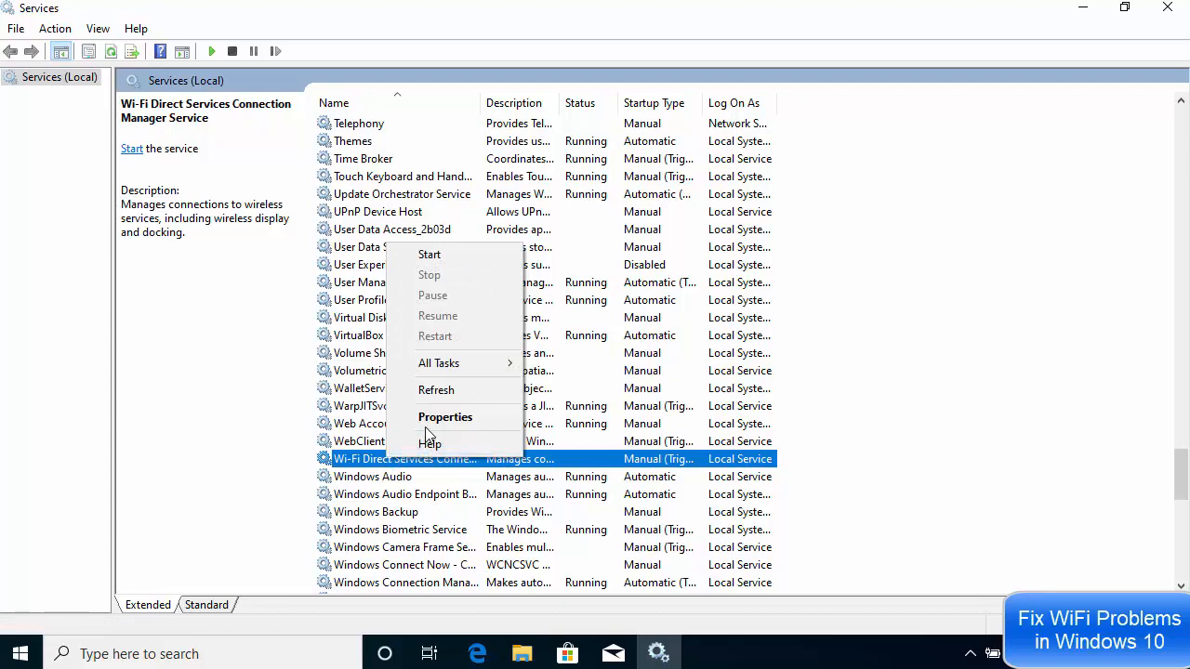
{"action": "left_click", "coordinate": [459, 424]}
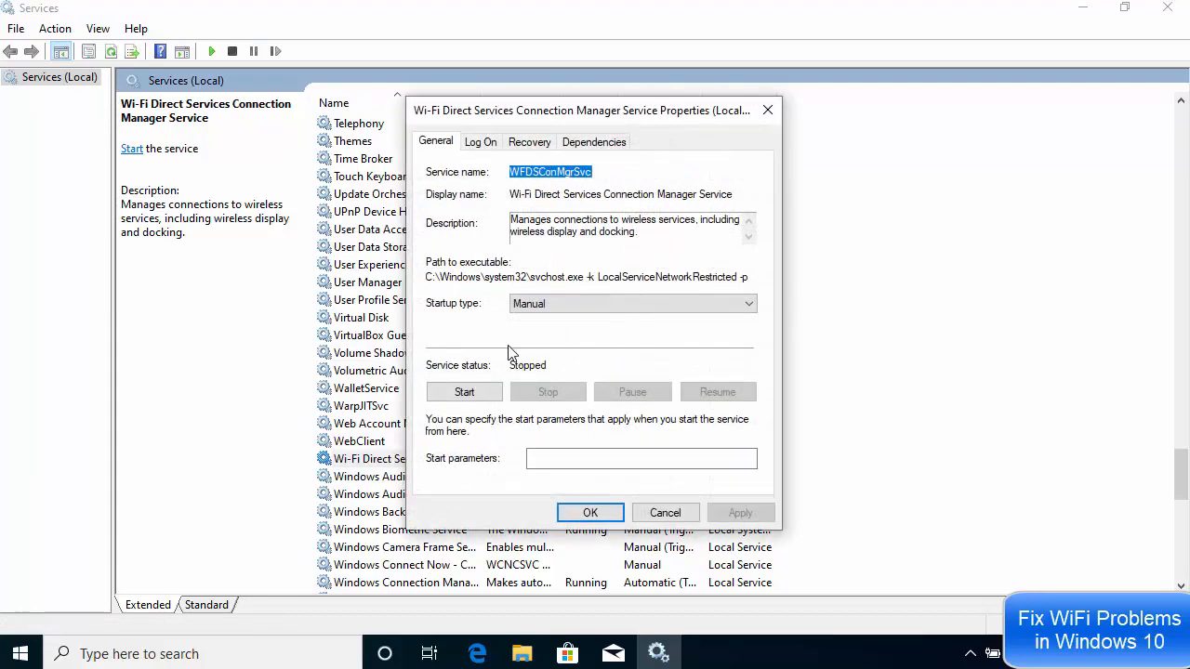
{"action": "left_click", "coordinate": [465, 393]}
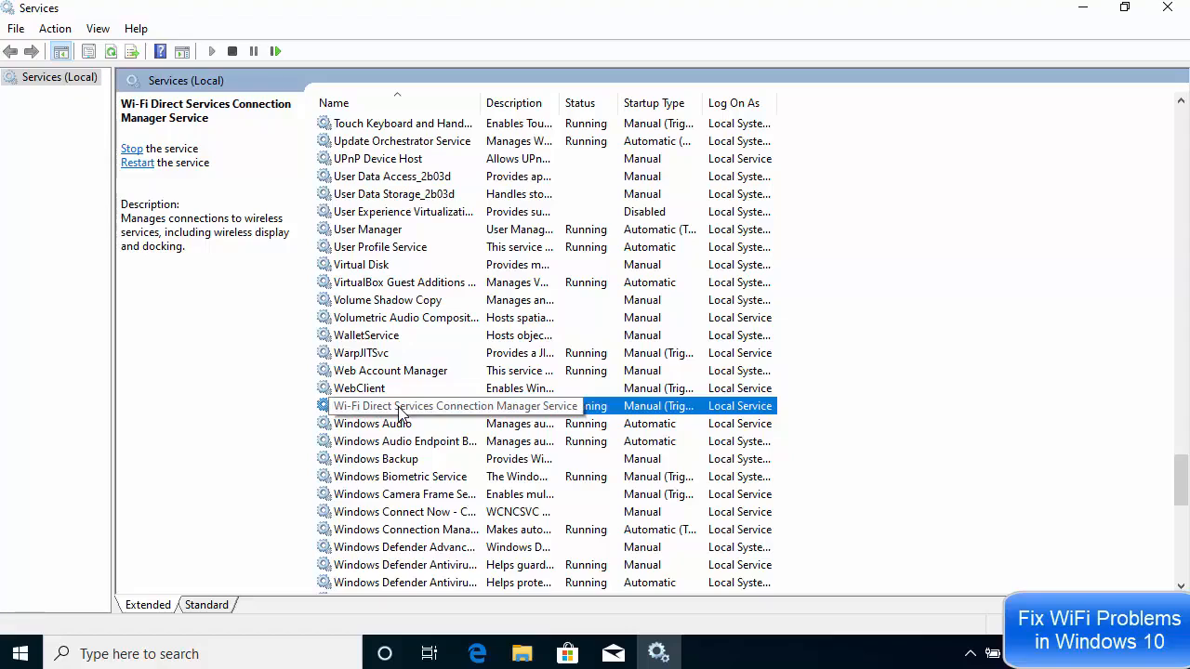
- Start the WLAN AutoConfig service from its properties, then close the dialog and minimize the Services window
{"action": "scroll", "coordinate": [400, 414], "scroll_direction": "down", "scroll_amount": 8}
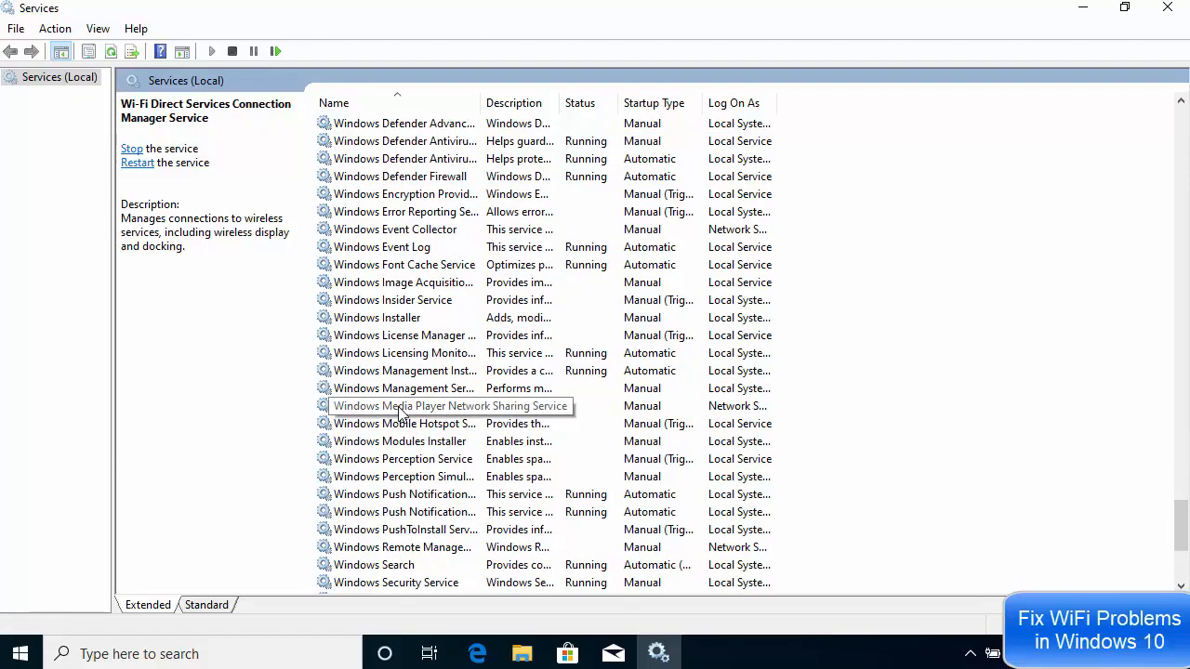
{"action": "scroll", "coordinate": [400, 414], "scroll_direction": "down", "scroll_amount": 5}
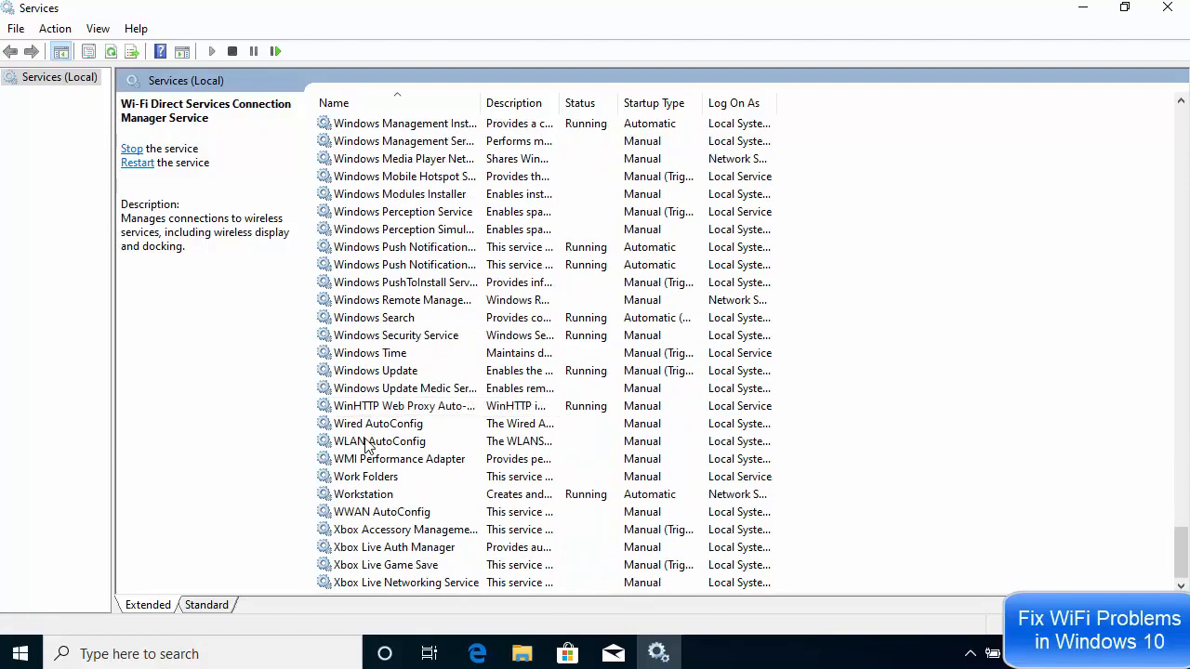
{"action": "left_click", "coordinate": [368, 443]}
{"action": "left_click", "coordinate": [381, 425]}
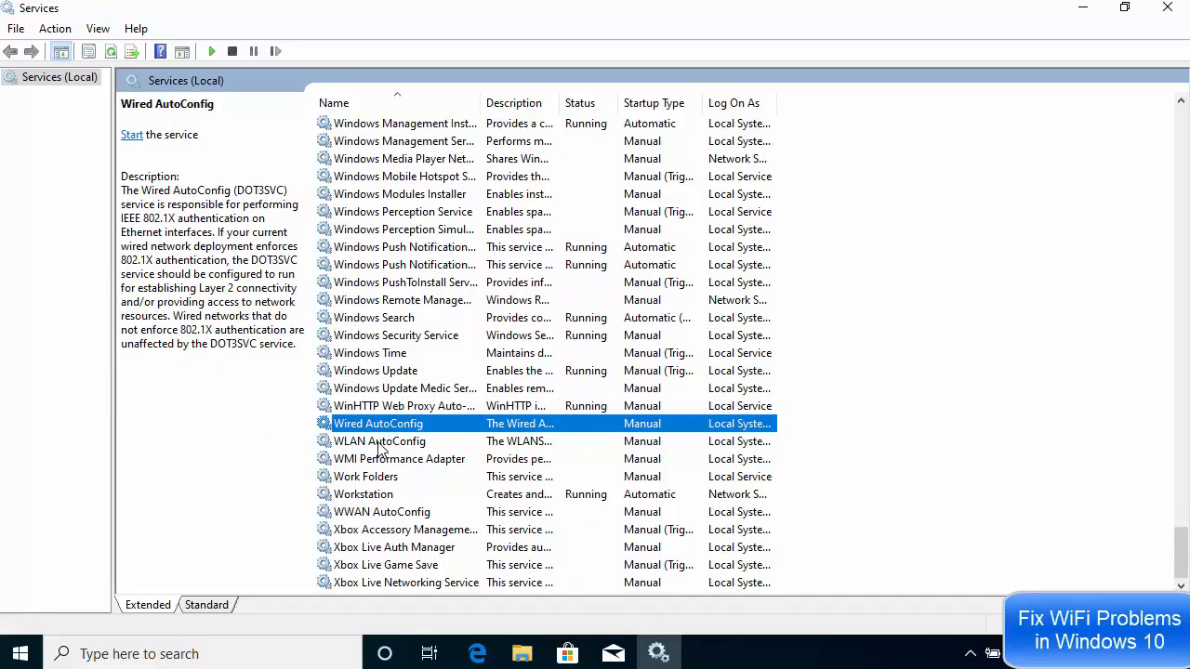
{"action": "left_click", "coordinate": [381, 442]}
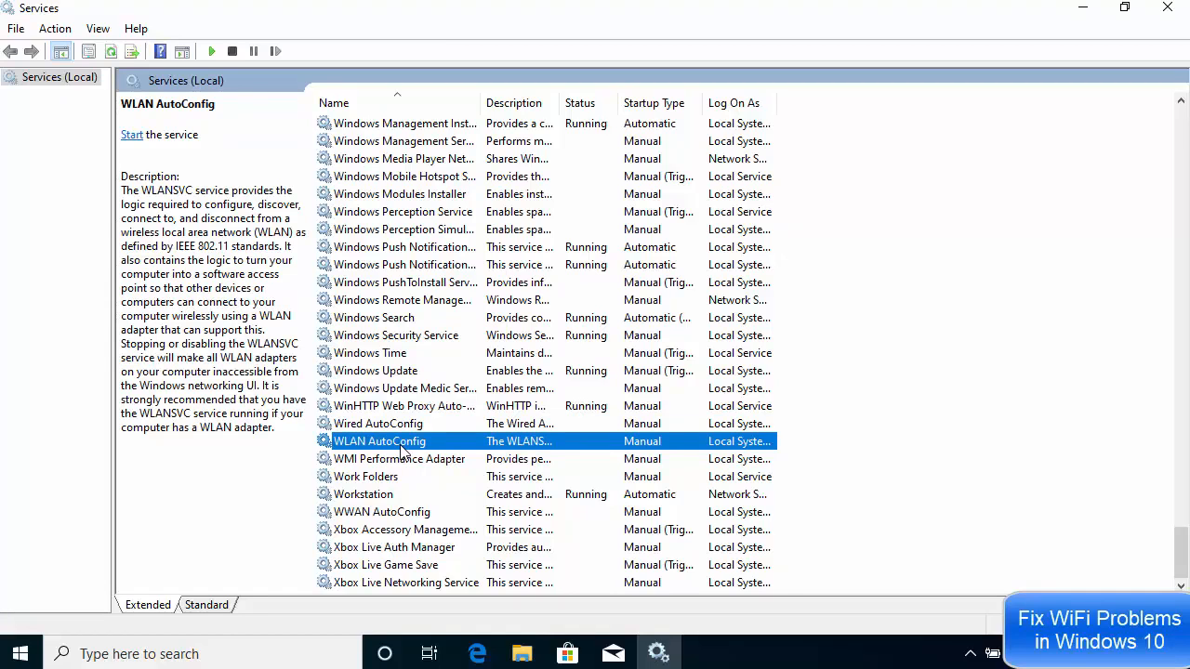
{"action": "right_click", "coordinate": [401, 449]}
{"action": "left_click", "coordinate": [431, 409]}
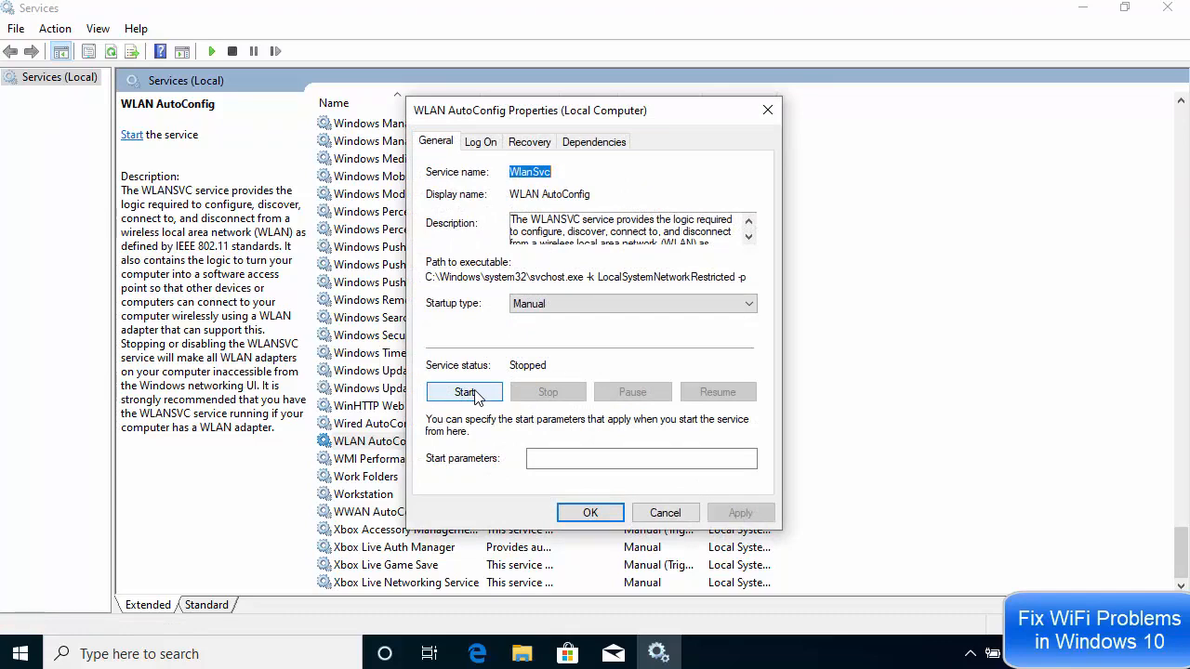
{"action": "left_click", "coordinate": [469, 392]}
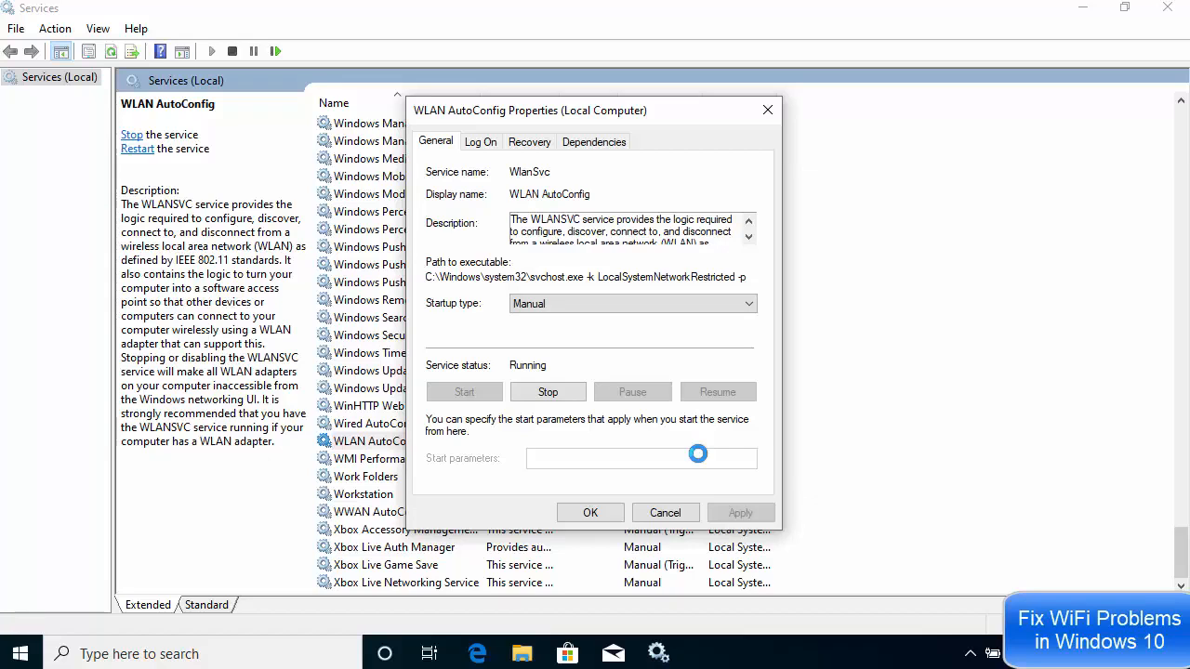
{"action": "left_click", "coordinate": [677, 512]}
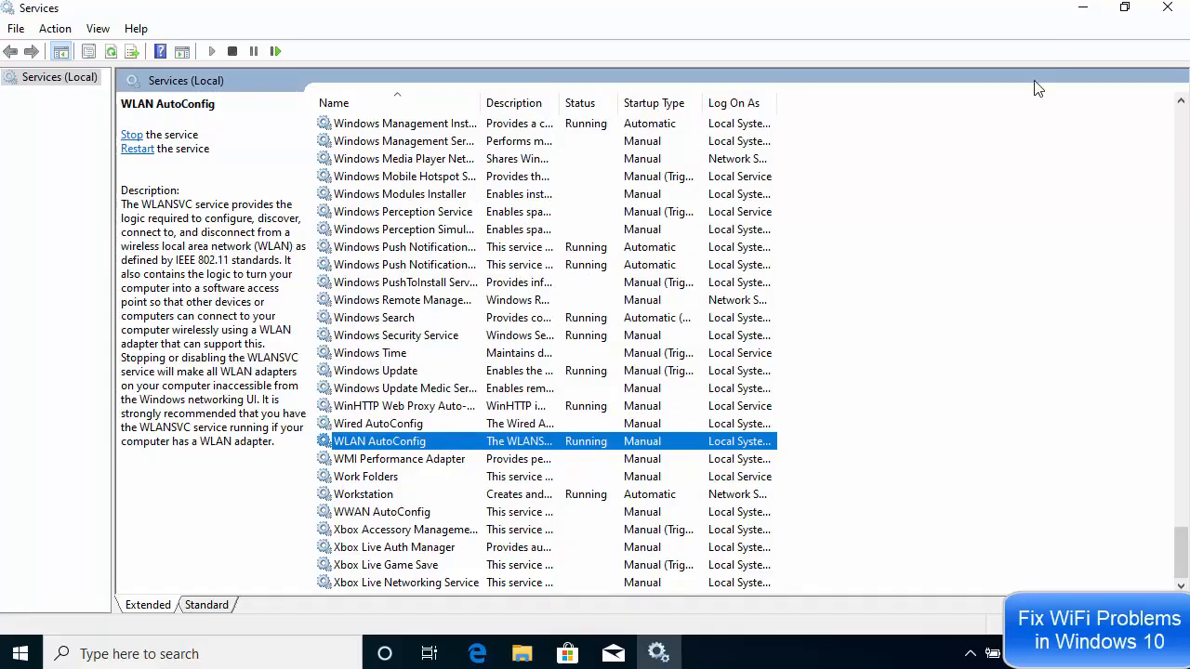
{"action": "left_click", "coordinate": [1084, 13]}
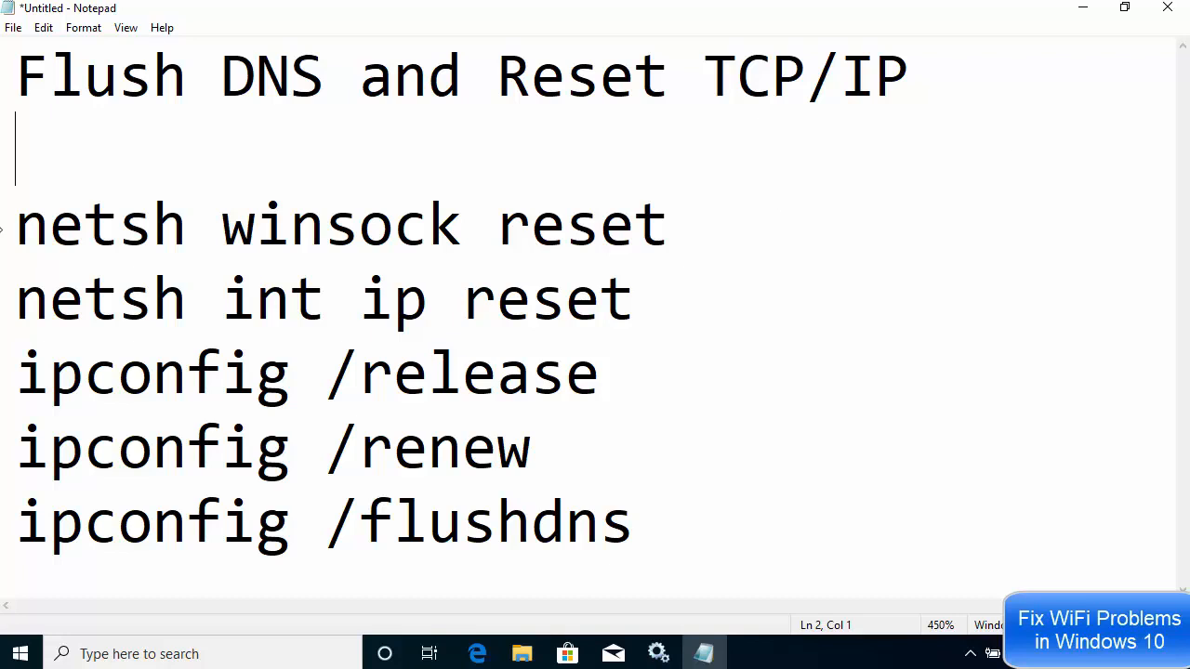
- Select the command "netsh winsock reset" in the Notepad notes and return to the desktop
{"action": "left_click_drag", "start_coordinate": [15, 230], "coordinate": [638, 508]}
{"action": "left_click", "coordinate": [680, 259]}
{"action": "left_click_drag", "start_coordinate": [684, 239], "coordinate": [17, 230]}
{"action": "key", "text": "ctrl+c"}
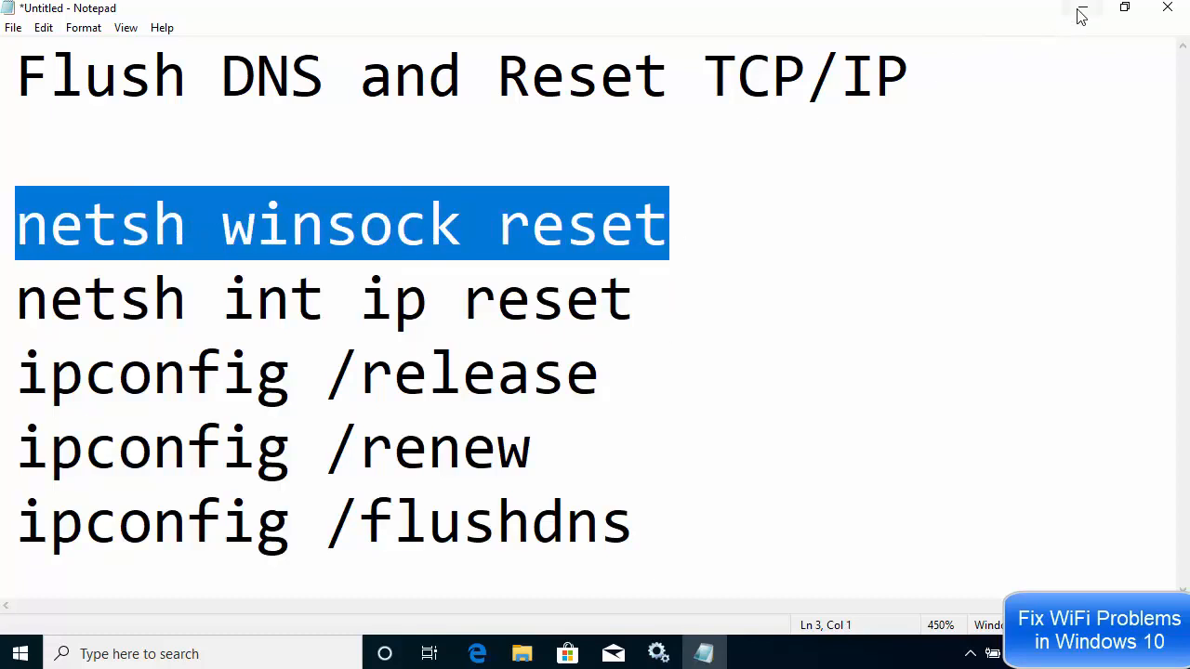
{"action": "left_click", "coordinate": [477, 654]}
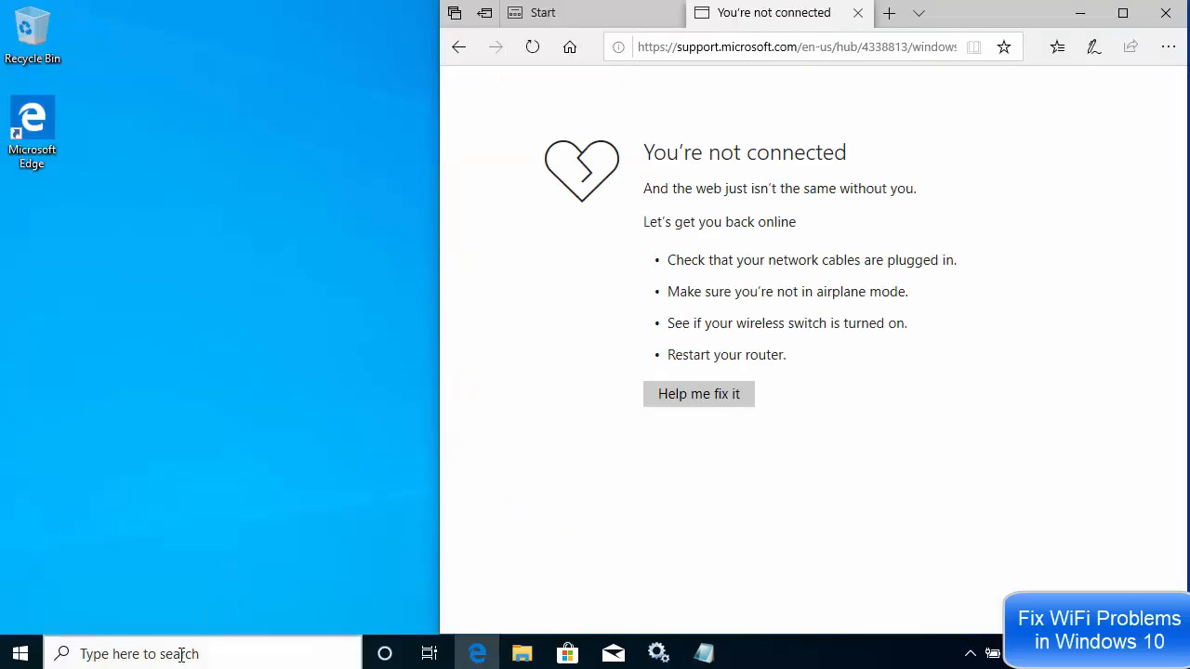
- Search for cmd, run Command Prompt as administrator and approve the elevation request
{"action": "left_click", "coordinate": [182, 653]}
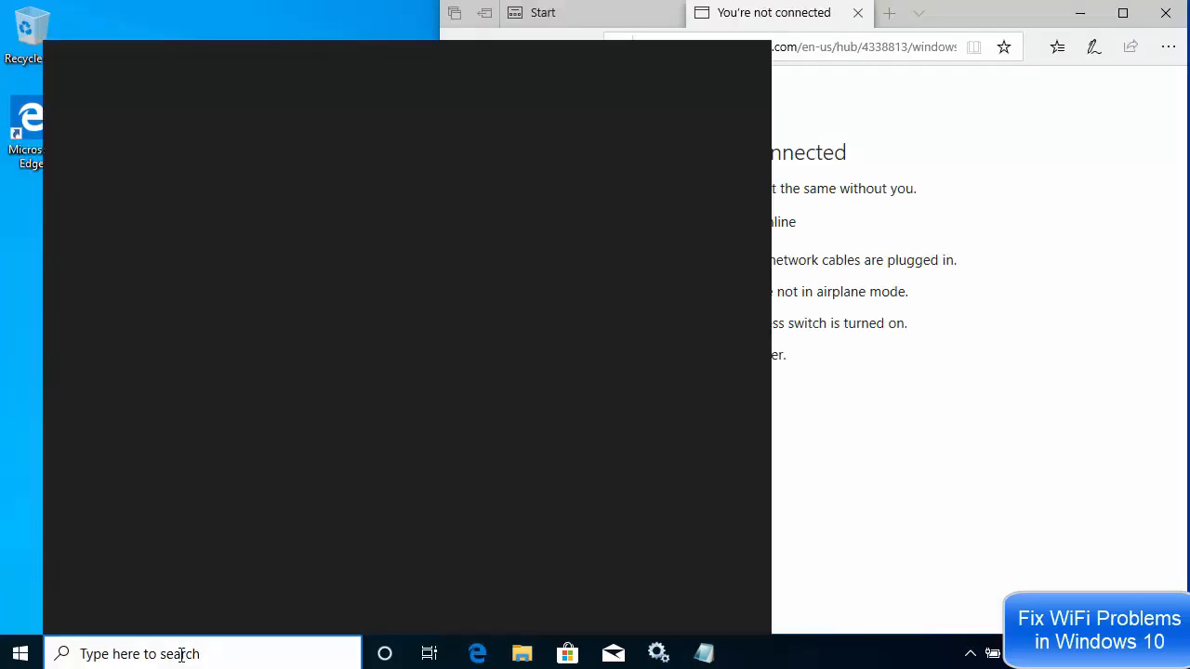
{"action": "type", "text": "cmd"}
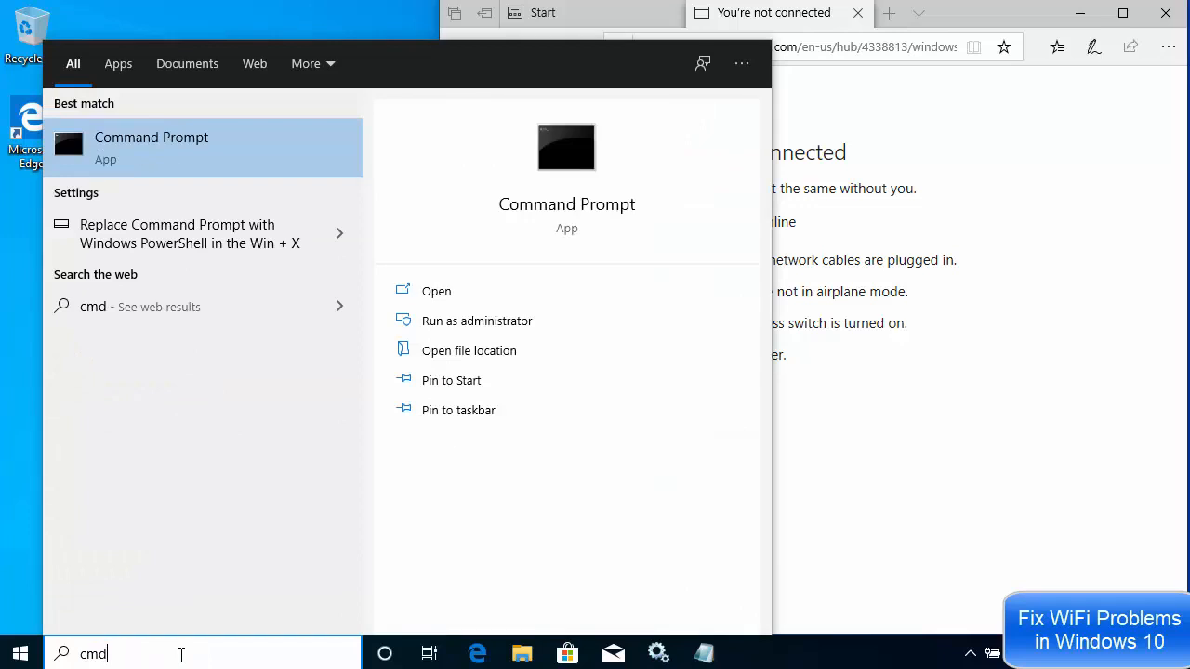
{"action": "right_click", "coordinate": [150, 143]}
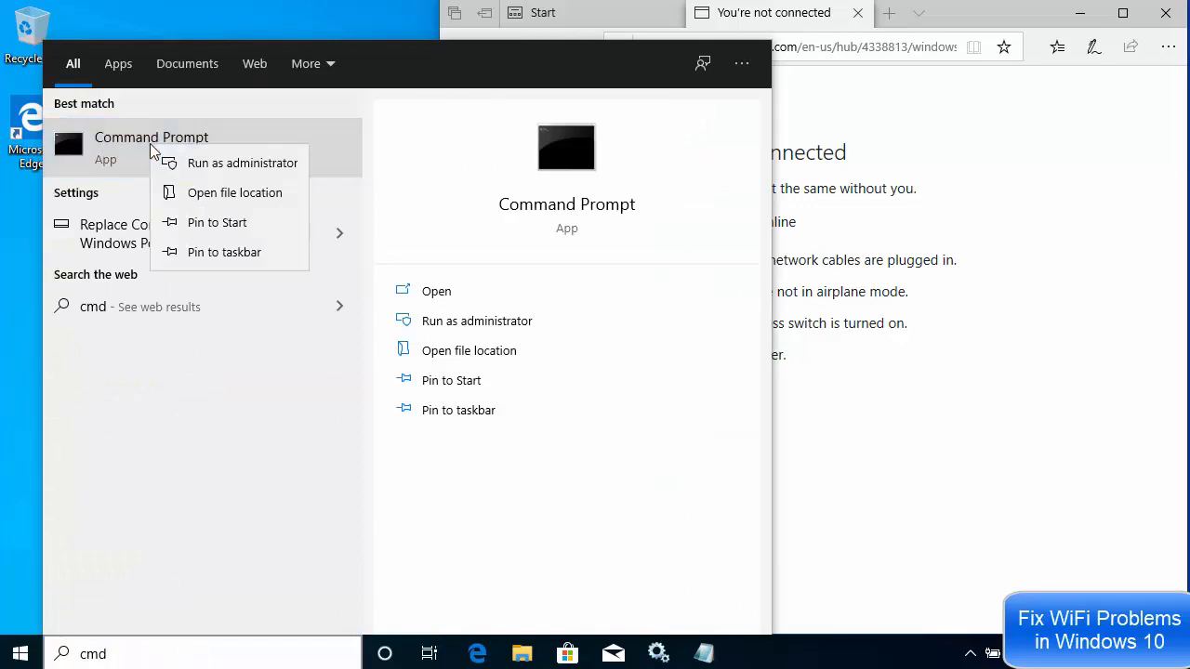
{"action": "left_click", "coordinate": [223, 164]}
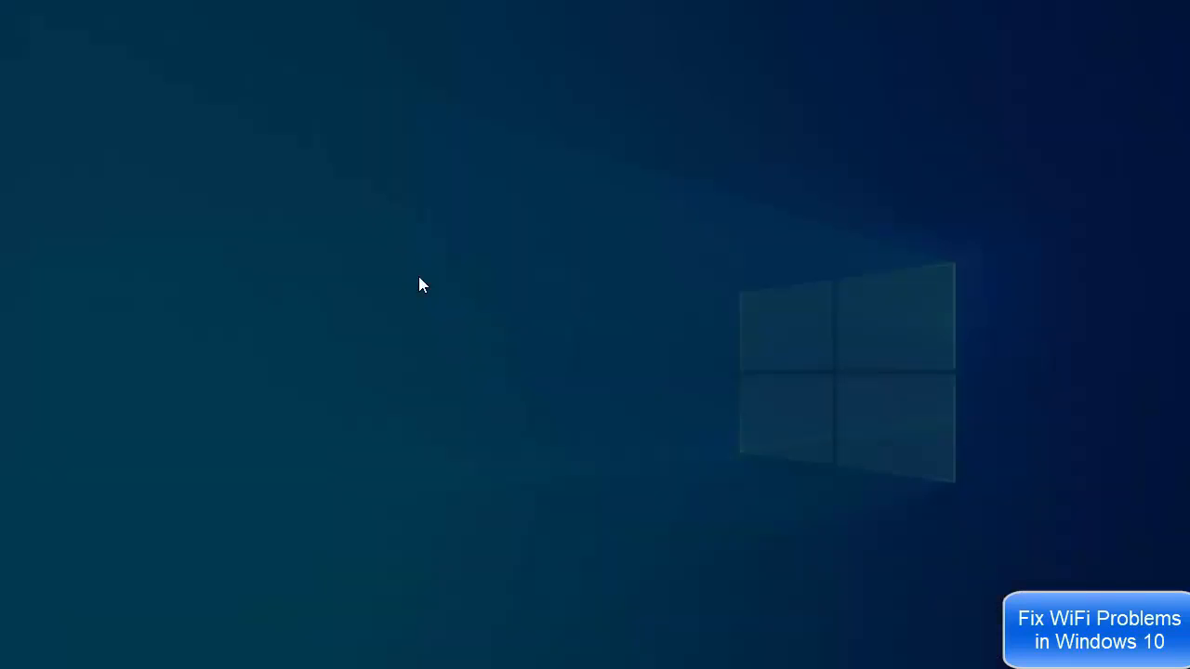
{"action": "left_click", "coordinate": [525, 441]}
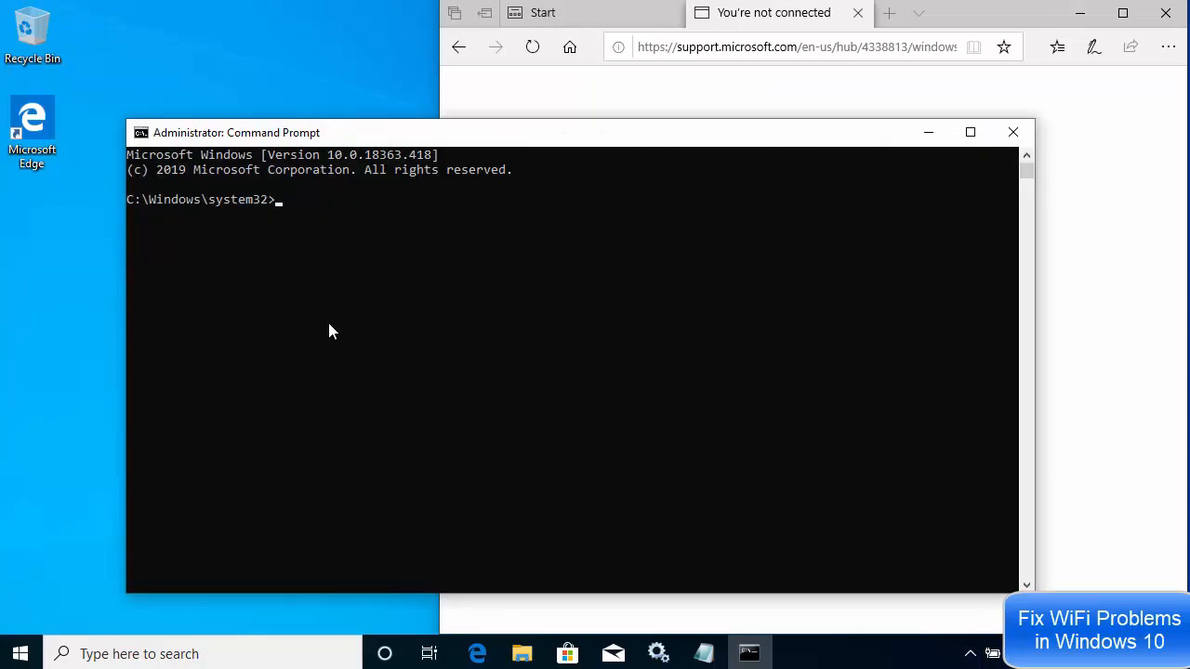
- Set the Command Prompt font size to 28 in its properties and confirm the dialog
{"action": "left_click", "coordinate": [141, 133]}
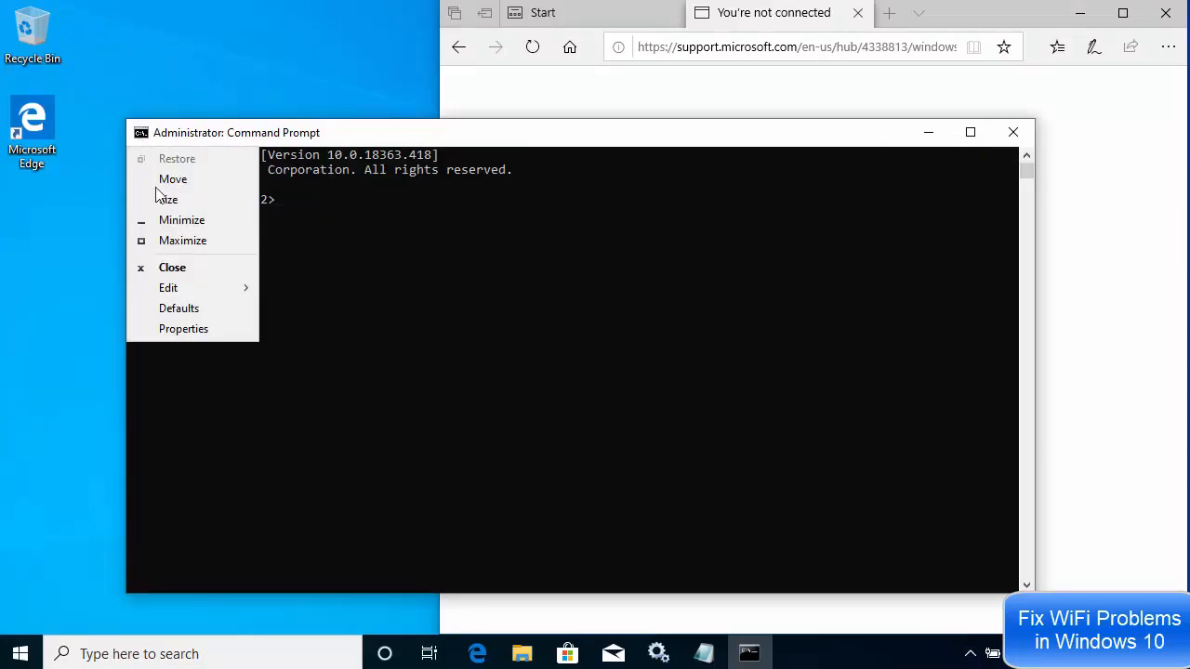
{"action": "left_click", "coordinate": [181, 330]}
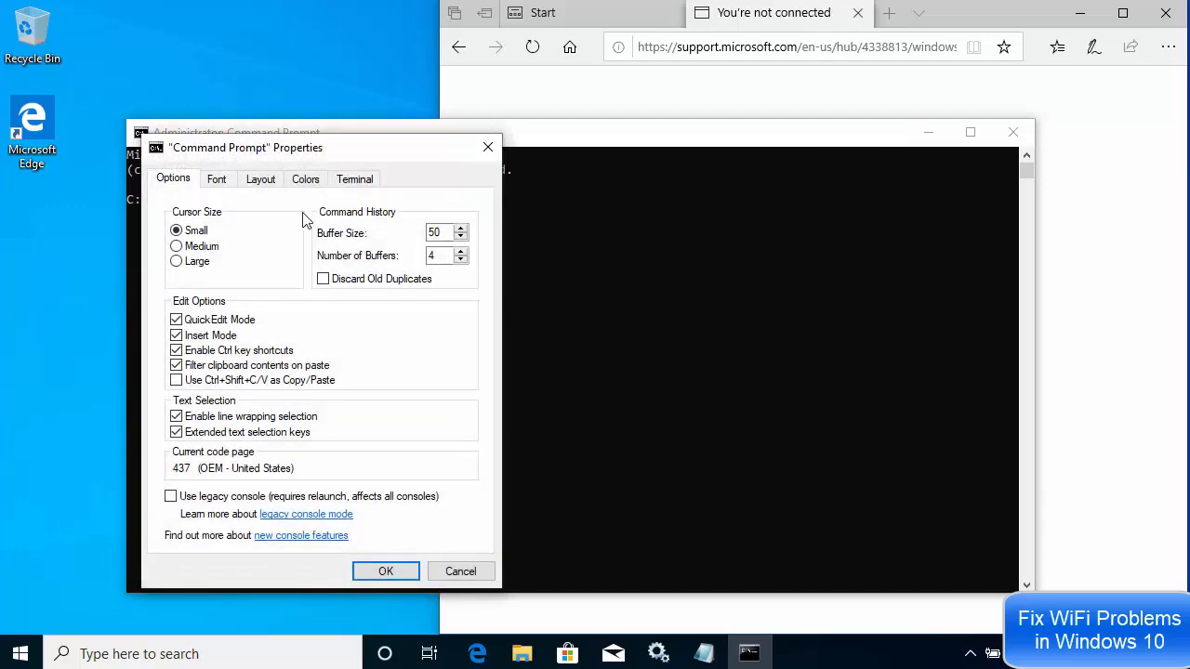
{"action": "left_click", "coordinate": [217, 179]}
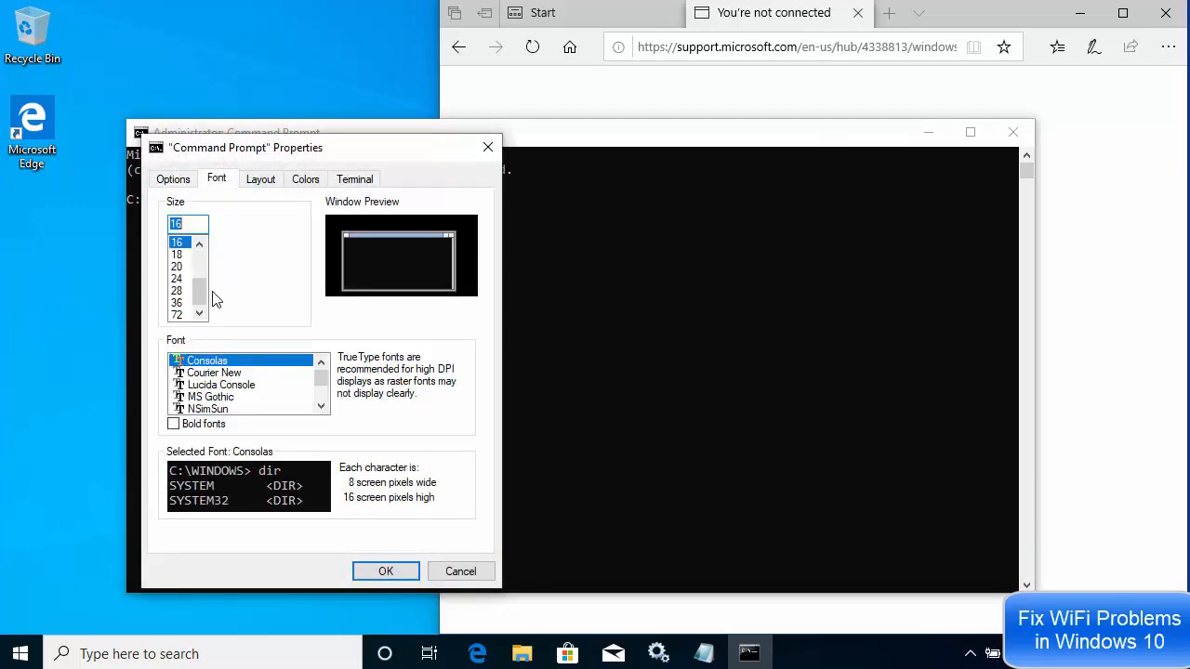
{"action": "left_click", "coordinate": [177, 291]}
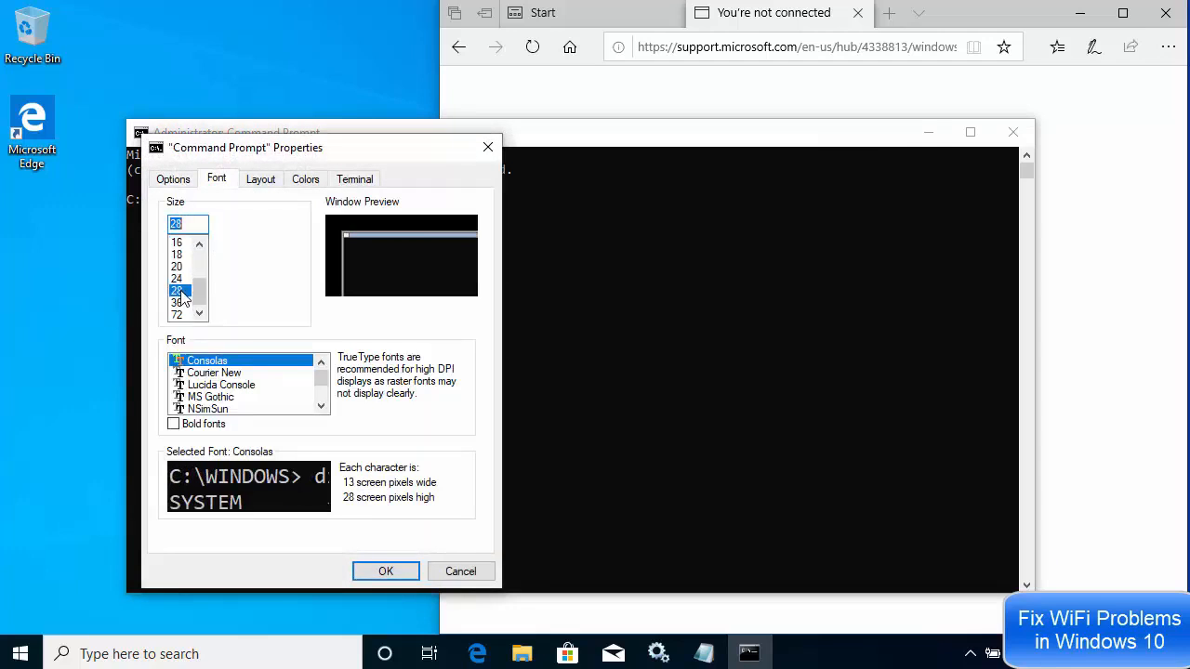
{"action": "left_click", "coordinate": [375, 570]}
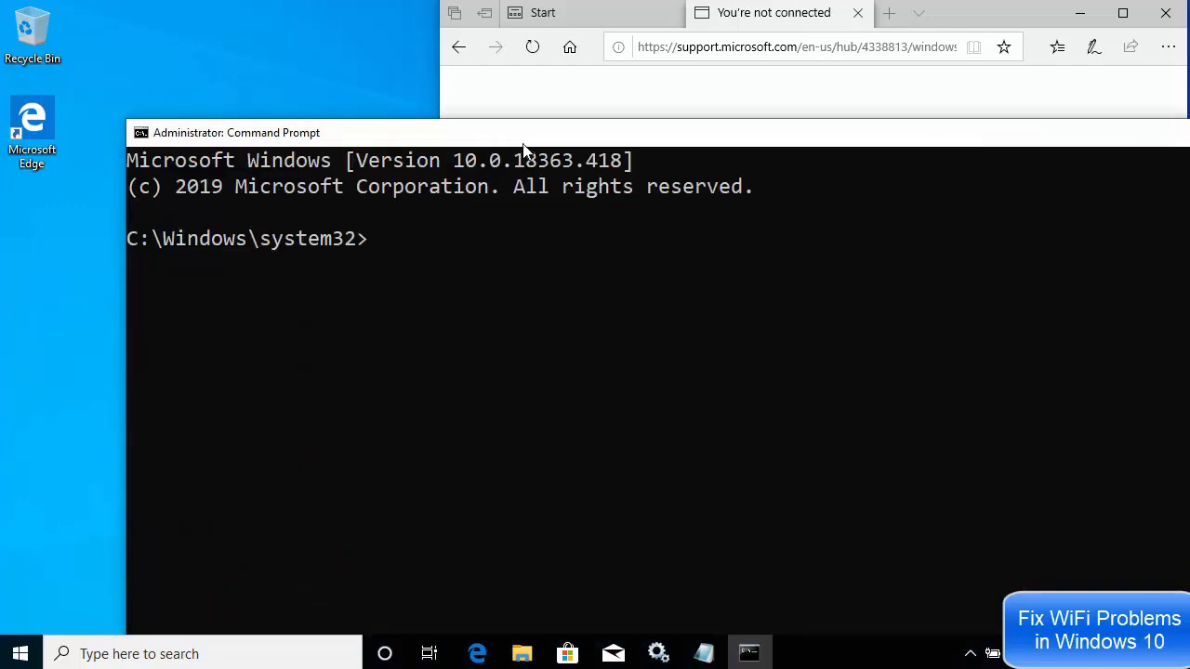
- Maximize the Command Prompt window and run the copied command "netsh winsock reset"
{"action": "double_click", "coordinate": [522, 130]}
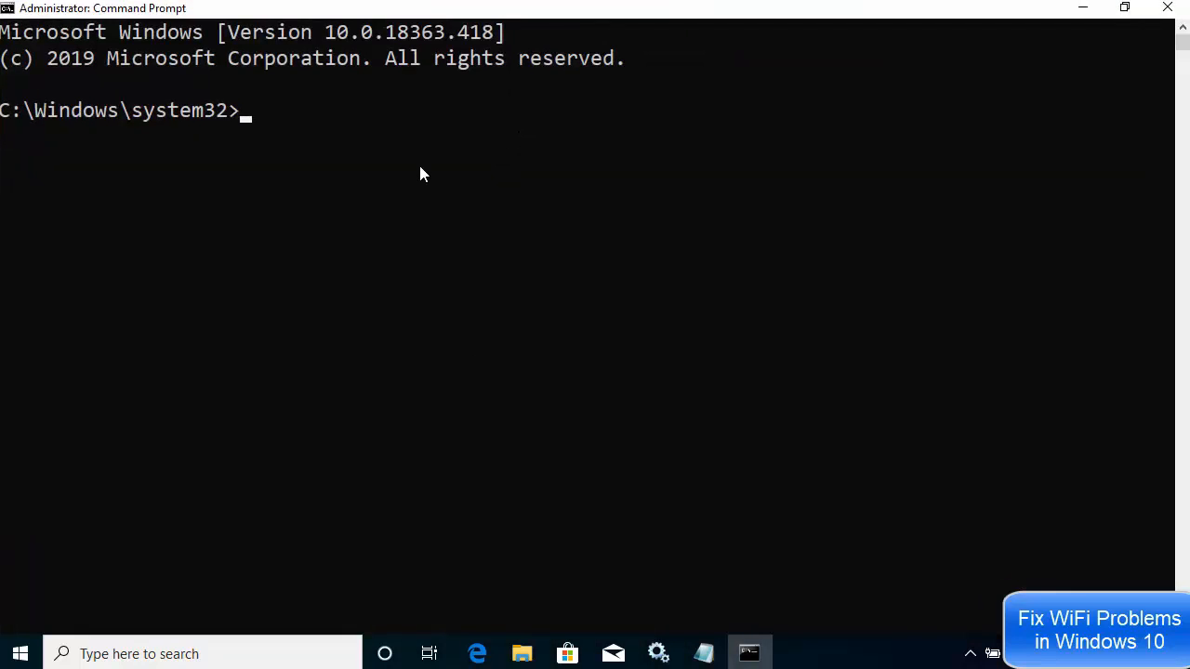
{"action": "right_click", "coordinate": [324, 130]}
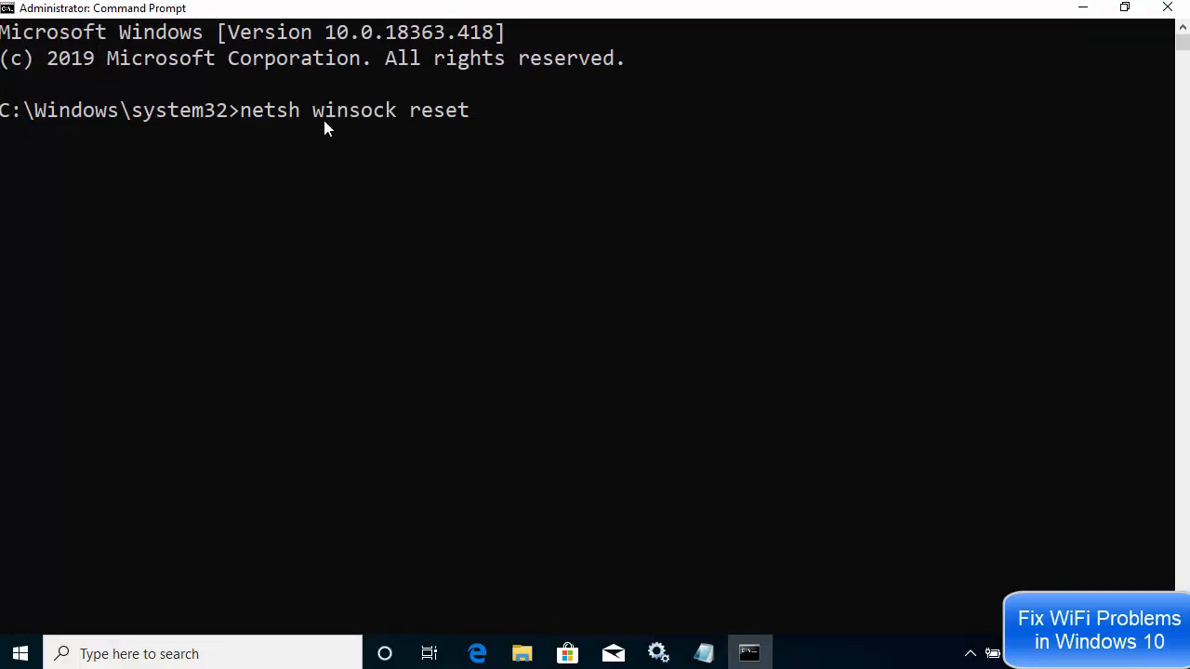
{"action": "key", "text": "Return"}
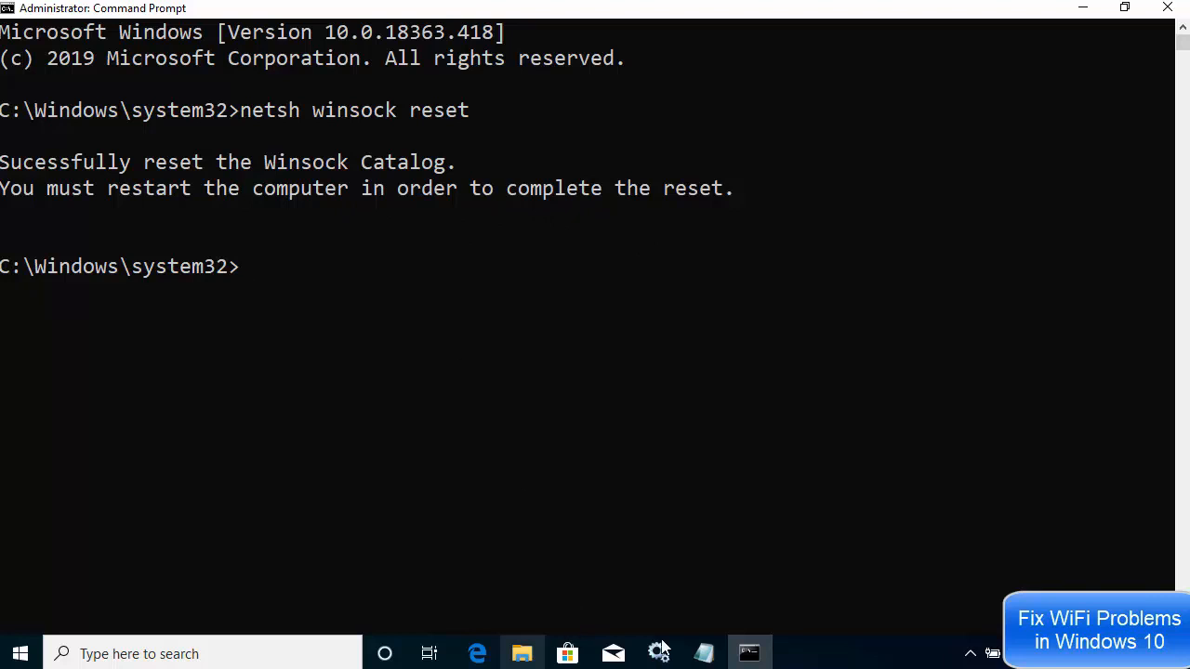
- Copy "netsh int ip reset" from the Notepad notes and run it in the administrator Command Prompt
{"action": "left_click", "coordinate": [703, 654]}
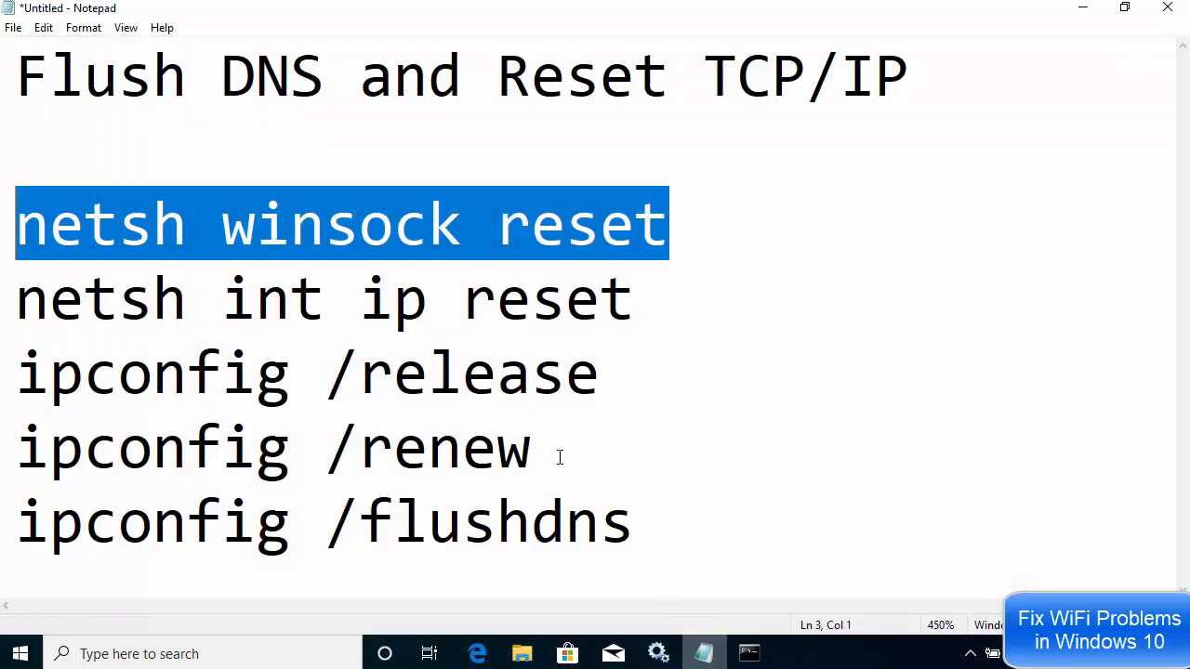
{"action": "left_click", "coordinate": [495, 306]}
{"action": "left_click_drag", "start_coordinate": [633, 306], "coordinate": [15, 306]}
{"action": "key", "text": "ctrl+c"}
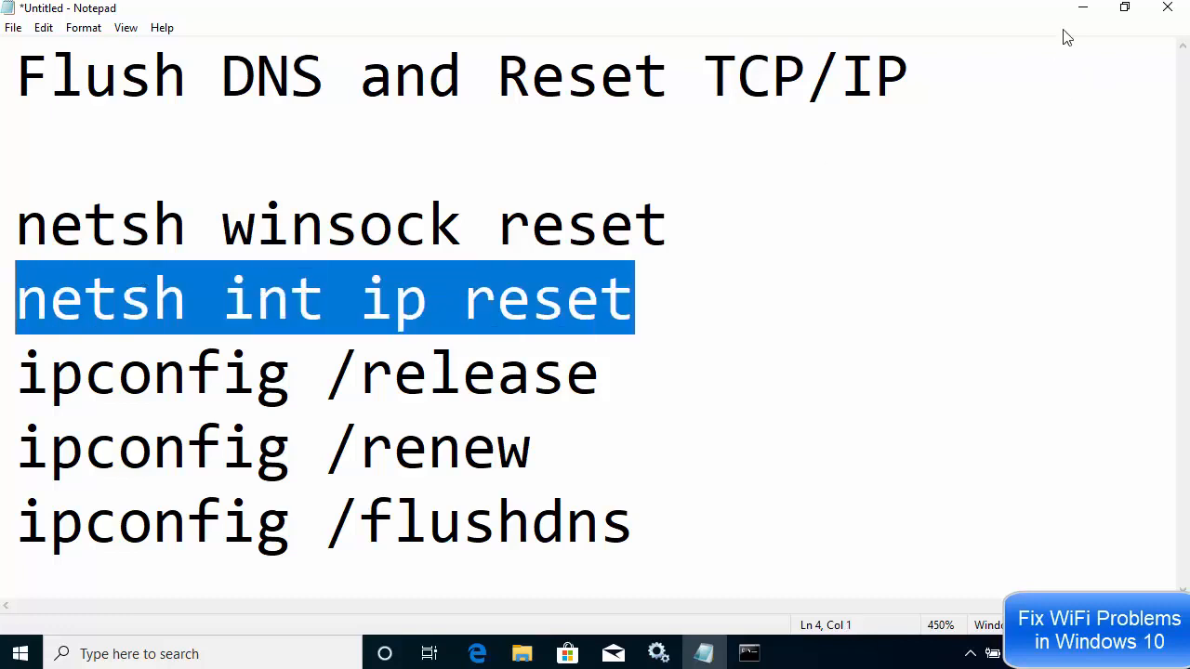
{"action": "key", "text": "alt+Tab"}
{"action": "left_click", "coordinate": [523, 281]}
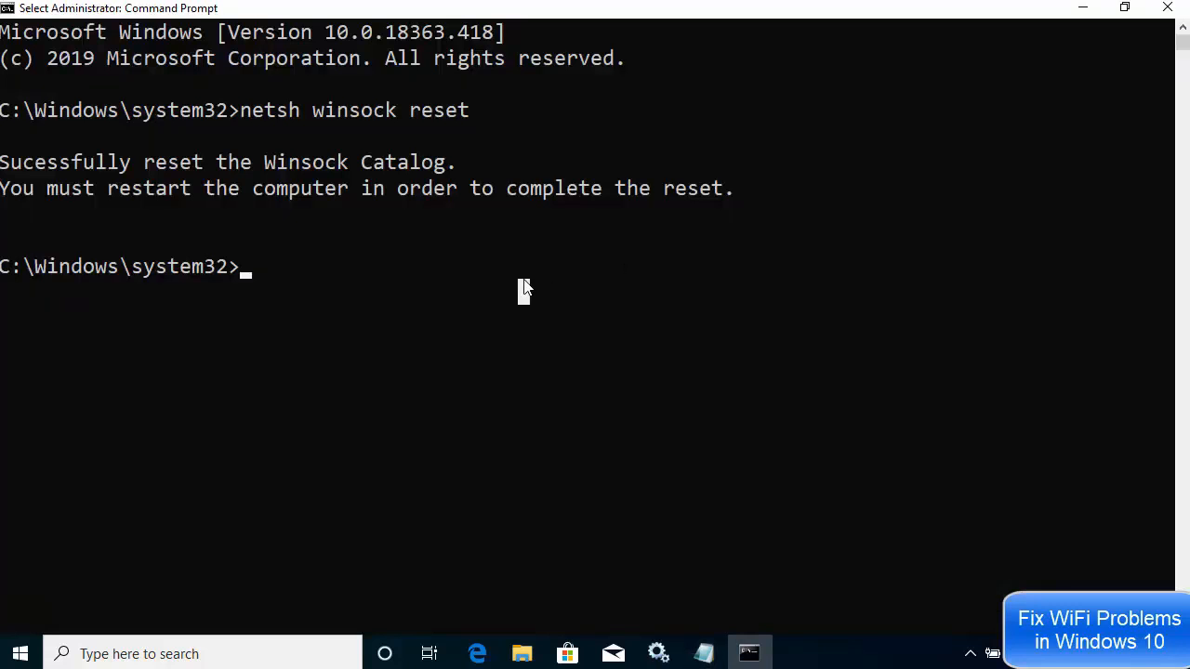
{"action": "right_click", "coordinate": [524, 282]}
{"action": "right_click", "coordinate": [523, 281]}
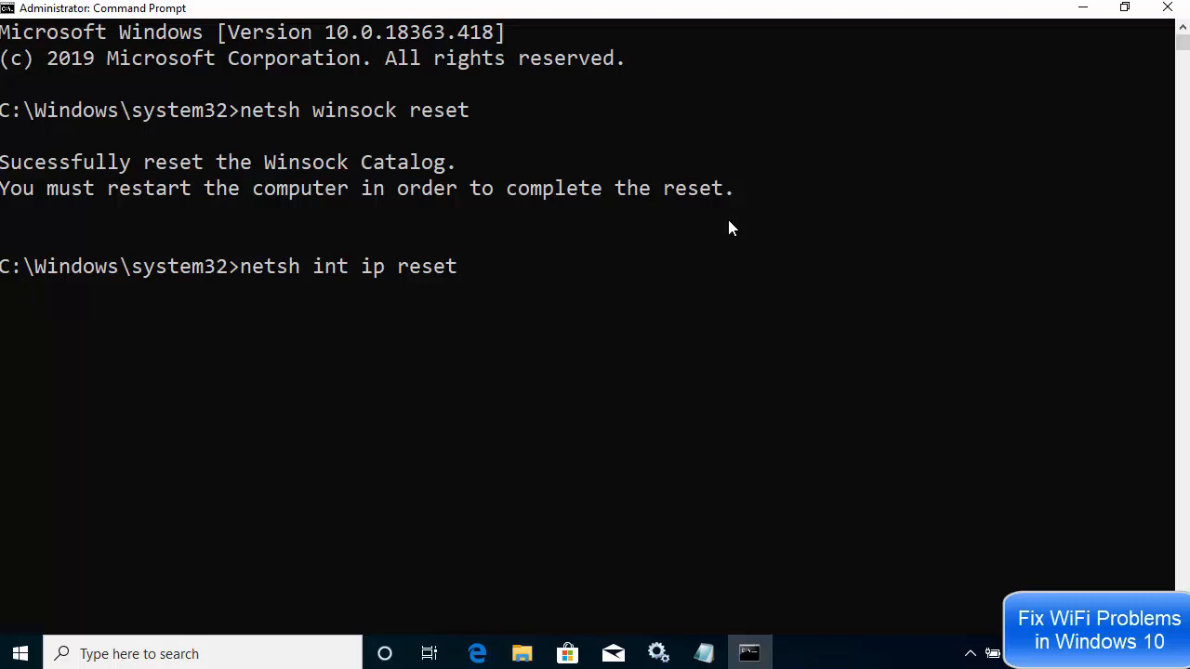
{"action": "key", "text": "Return"}
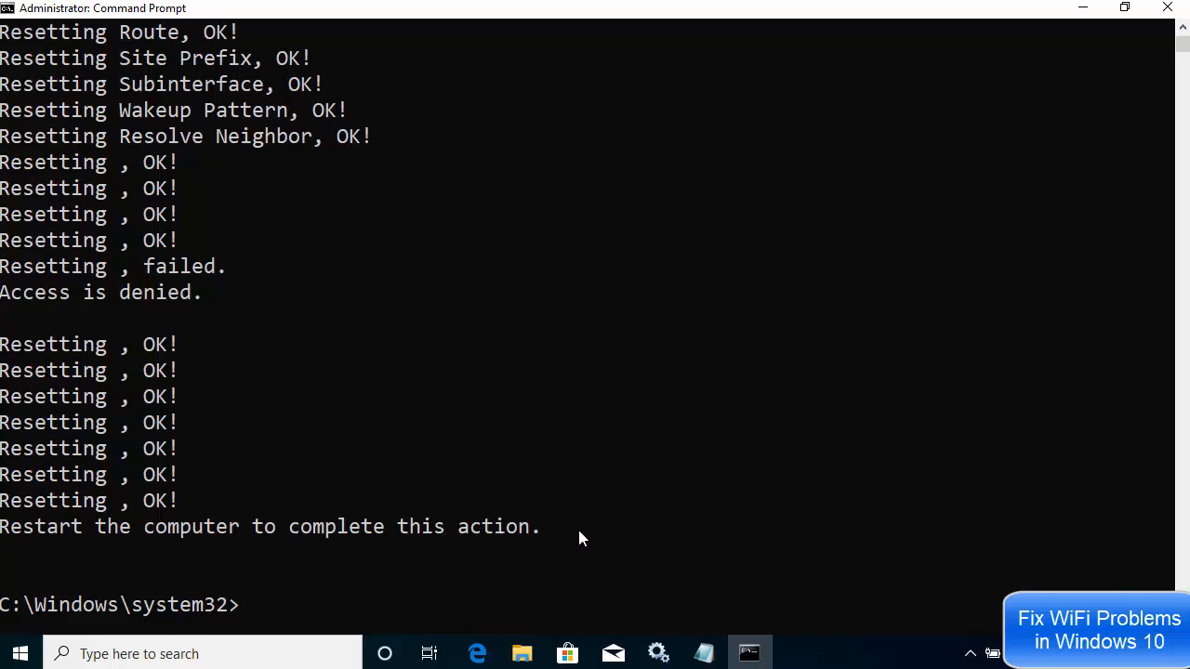
- Copy "ipconfig /release" from the Notepad notes without its trailing space and run it in Command Prompt
{"action": "left_click", "coordinate": [704, 657]}
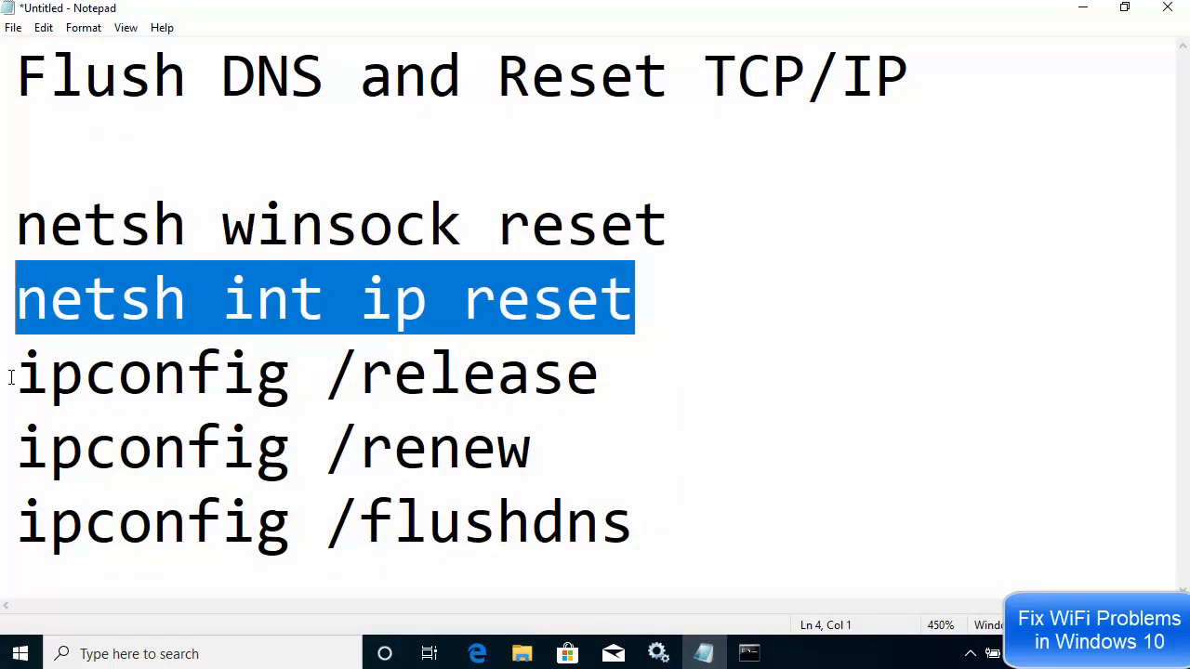
{"action": "left_click_drag", "start_coordinate": [11, 376], "coordinate": [660, 386]}
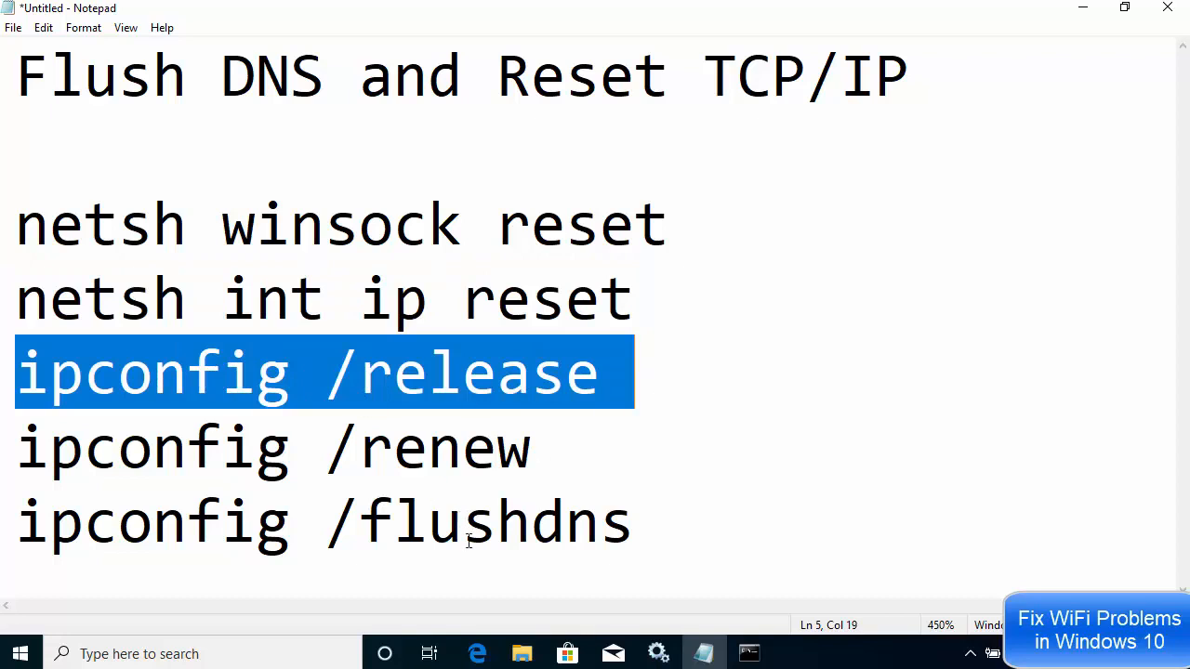
{"action": "left_click", "coordinate": [1083, 9]}
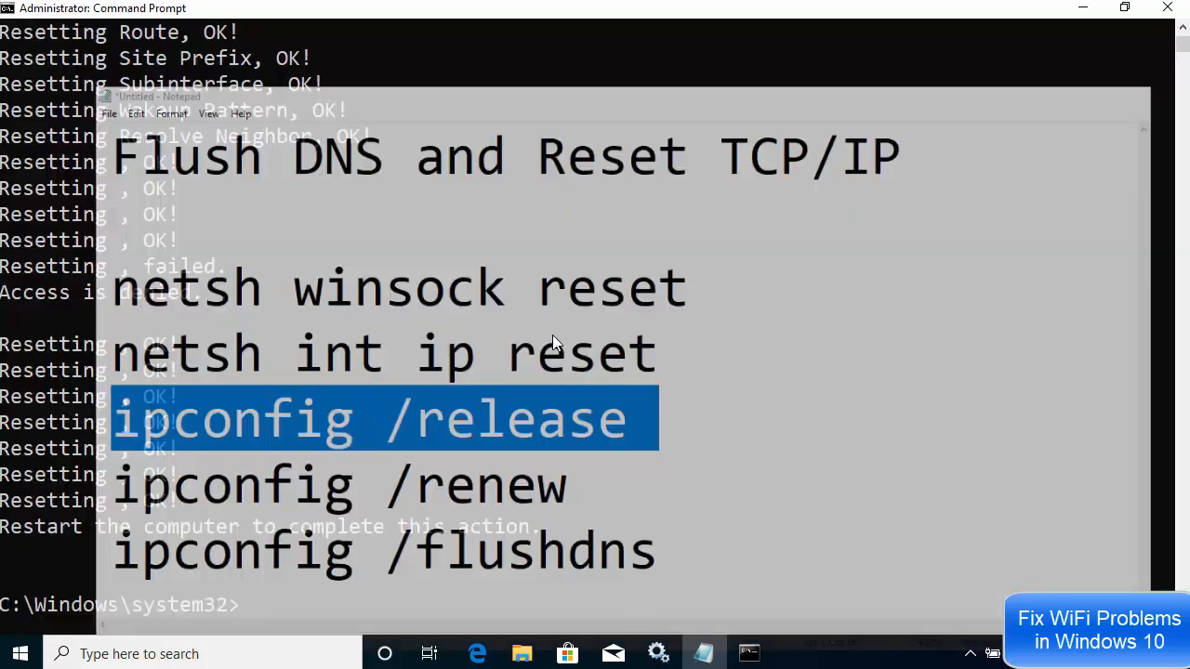
{"action": "key", "text": "alt+Tab"}
{"action": "left_click", "coordinate": [585, 341]}
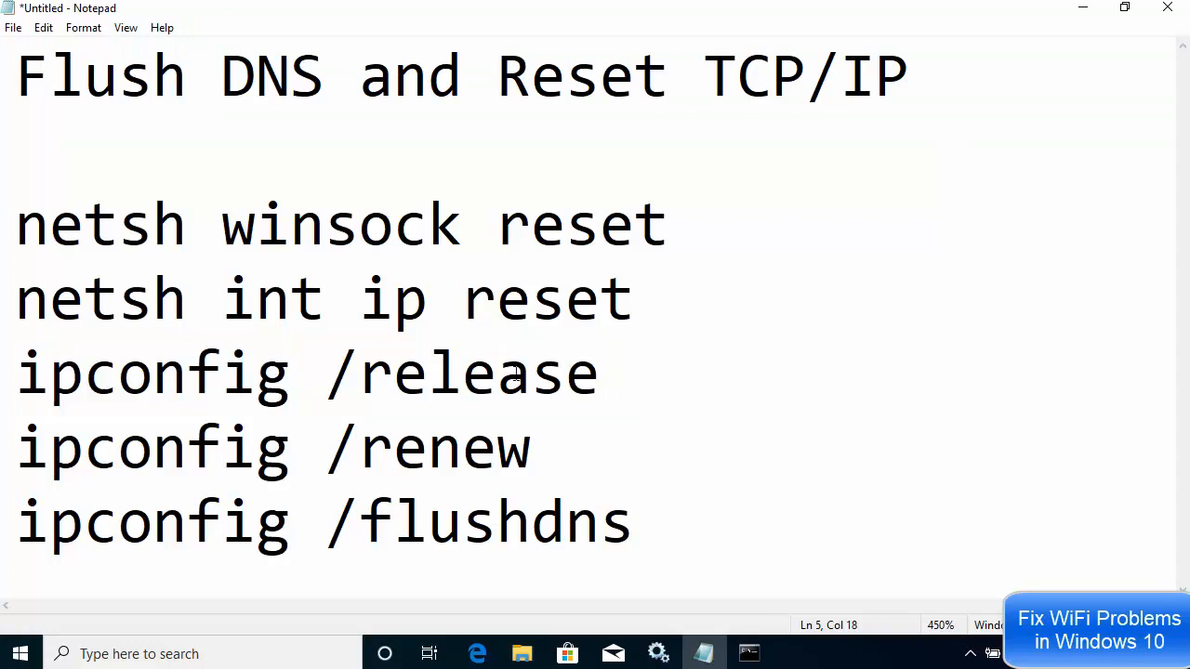
{"action": "left_click", "coordinate": [8, 372], "text": "shift"}
{"action": "key", "text": "ctrl+c"}
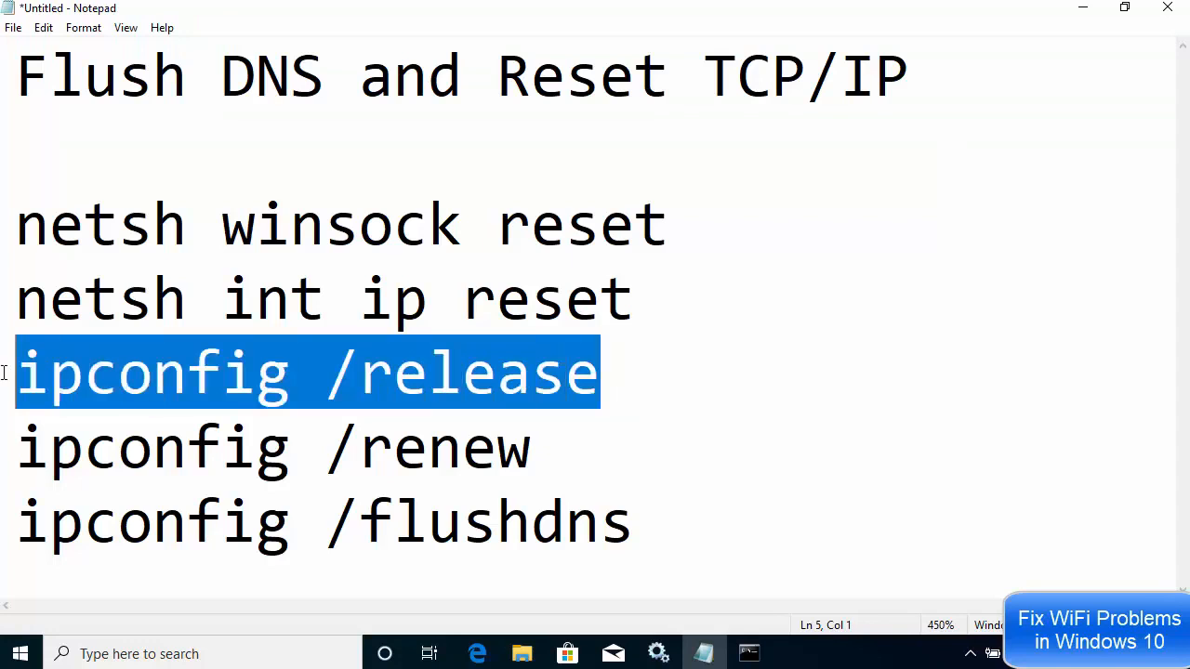
{"action": "left_click", "coordinate": [1081, 9]}
{"action": "left_click", "coordinate": [548, 223]}
{"action": "key", "text": "ctrl+v"}
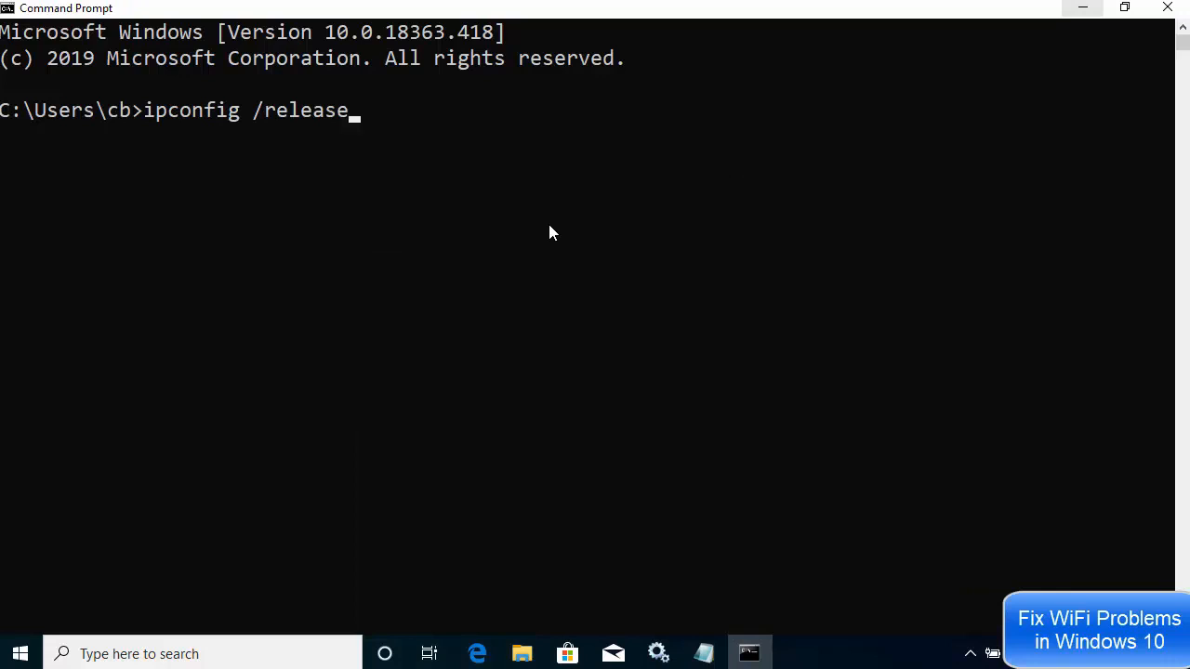
{"action": "key", "text": "Return"}
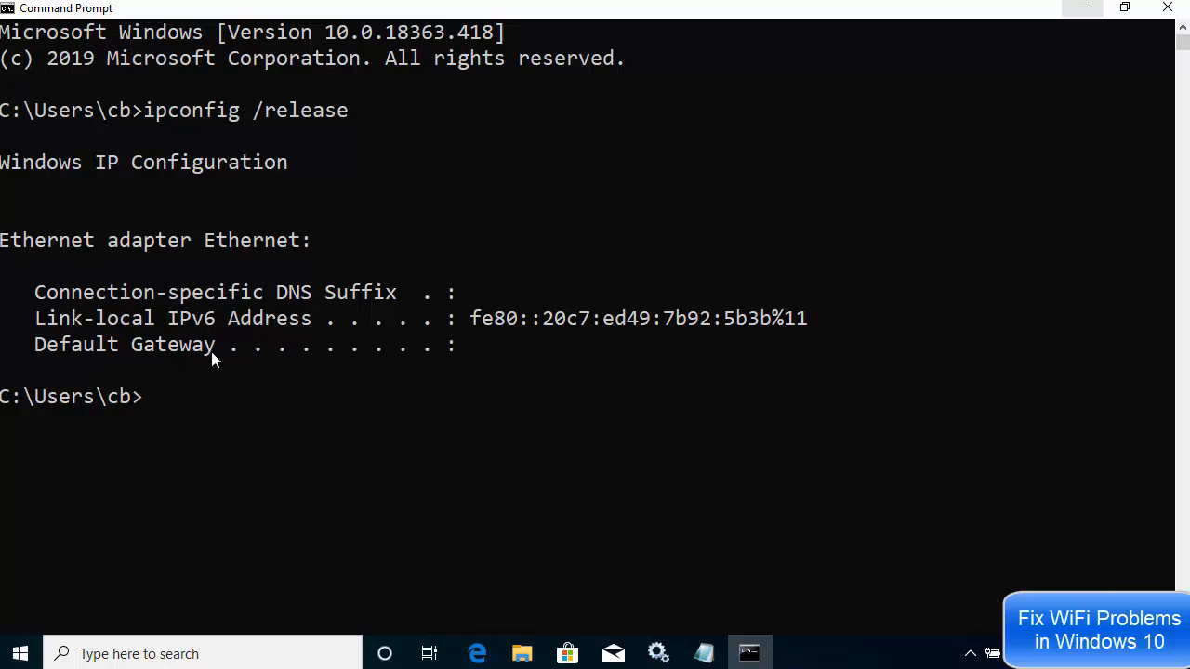
- Copy "ipconfig /renew" from the Notepad notes and run it in Command Prompt
{"action": "left_click", "coordinate": [704, 653]}
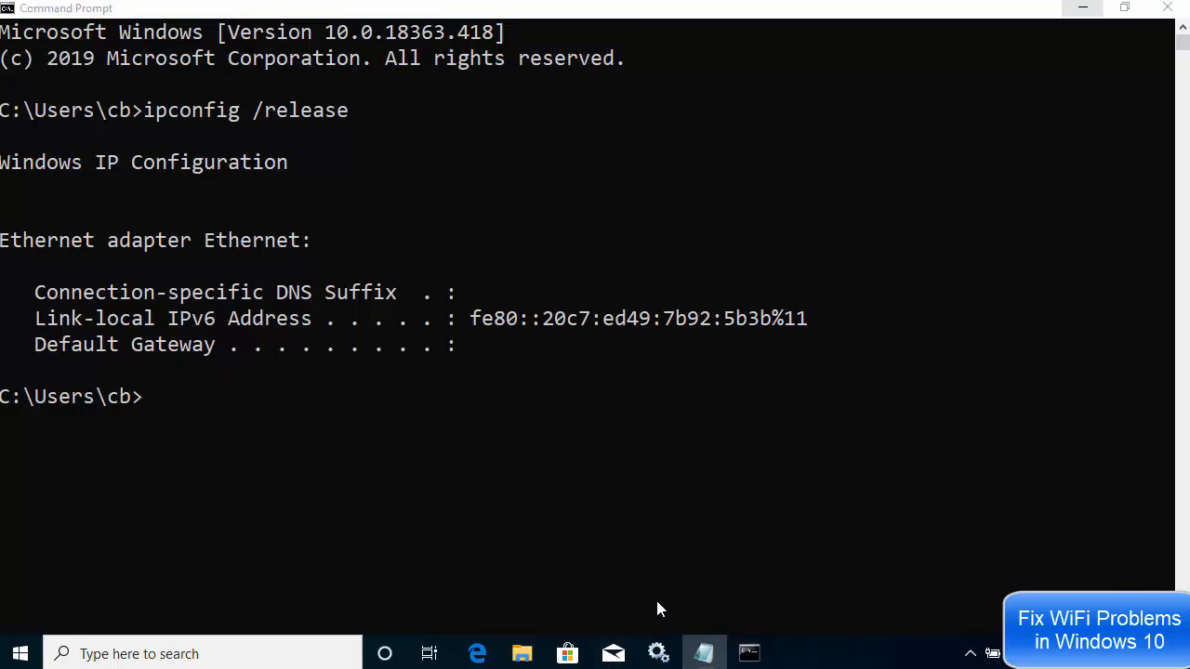
{"action": "left_click_drag", "start_coordinate": [535, 450], "coordinate": [15, 450]}
{"action": "key", "text": "ctrl+c"}
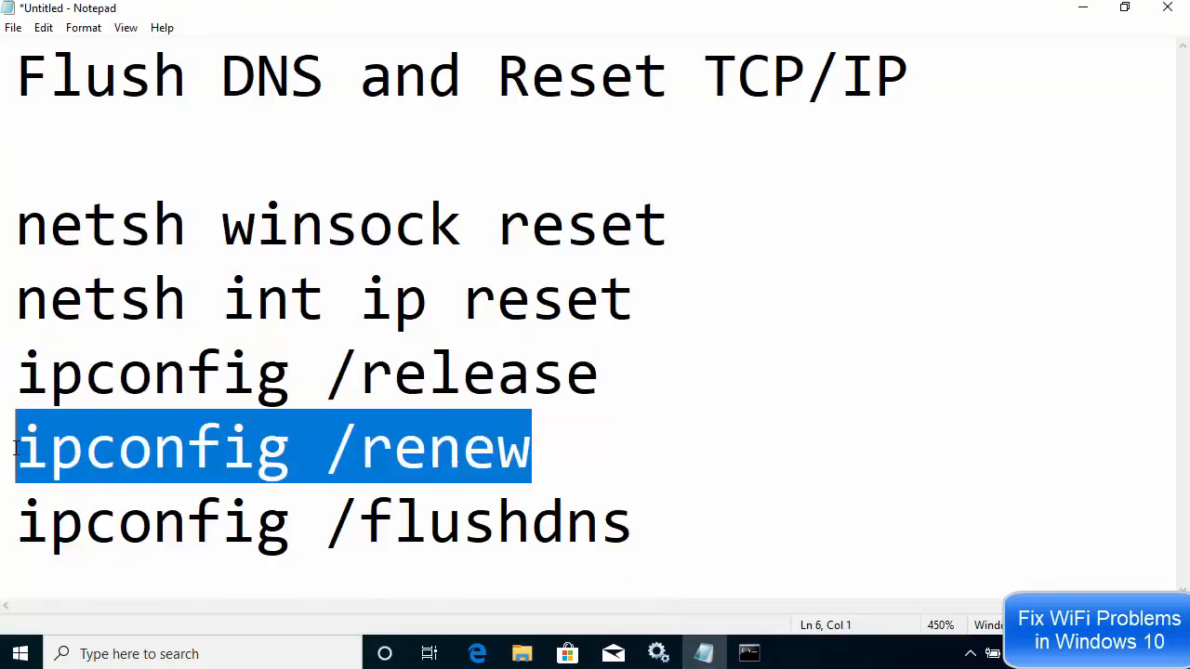
{"action": "left_click", "coordinate": [1078, 15]}
{"action": "left_click", "coordinate": [630, 223]}
{"action": "right_click", "coordinate": [630, 223]}
{"action": "key", "text": "Return"}
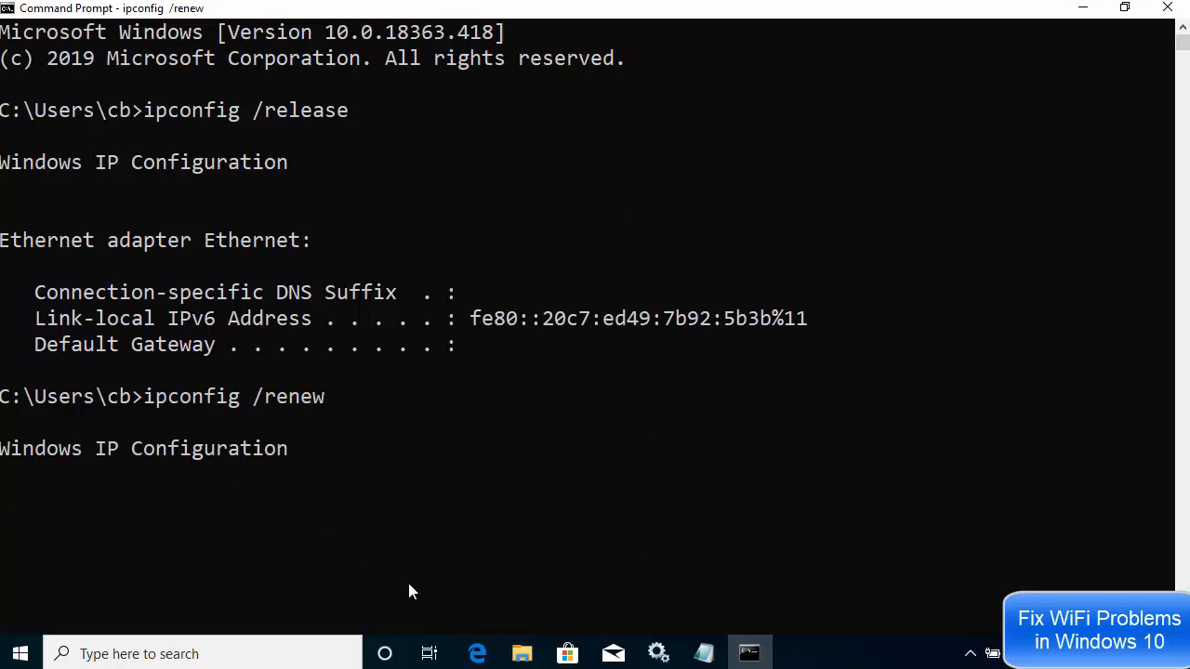
- Copy "ipconfig /flushdns" from the Notepad notes and run it in Command Prompt
{"action": "left_click", "coordinate": [700, 653]}
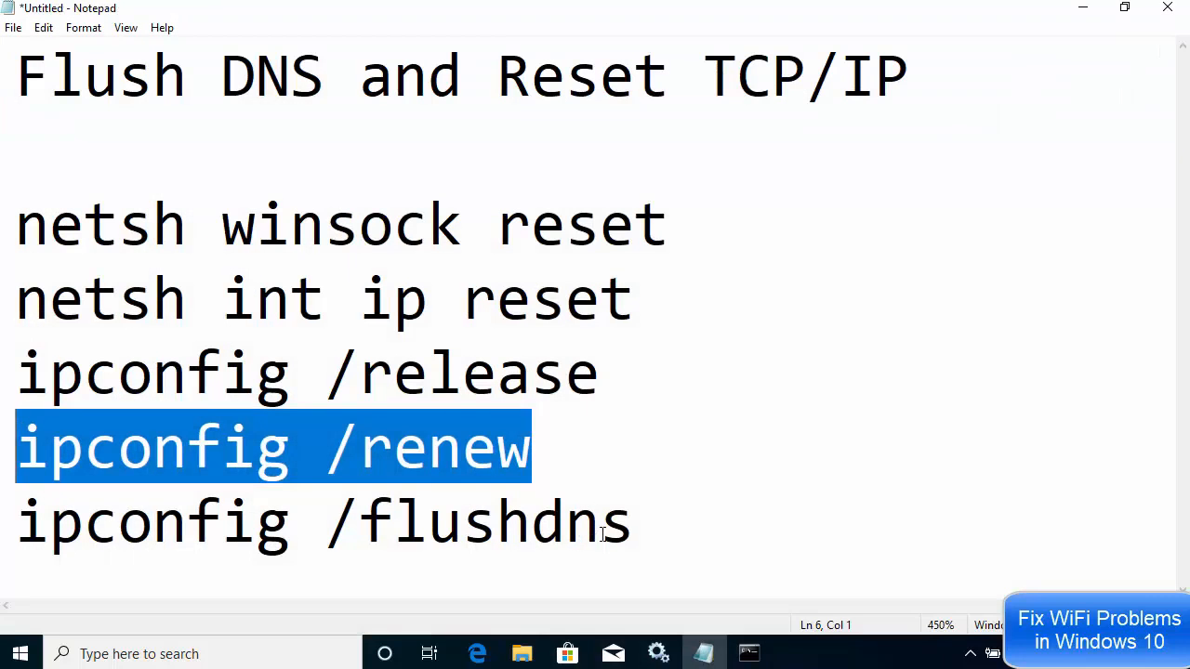
{"action": "left_click_drag", "start_coordinate": [635, 525], "coordinate": [30, 534]}
{"action": "key", "text": "ctrl+c"}
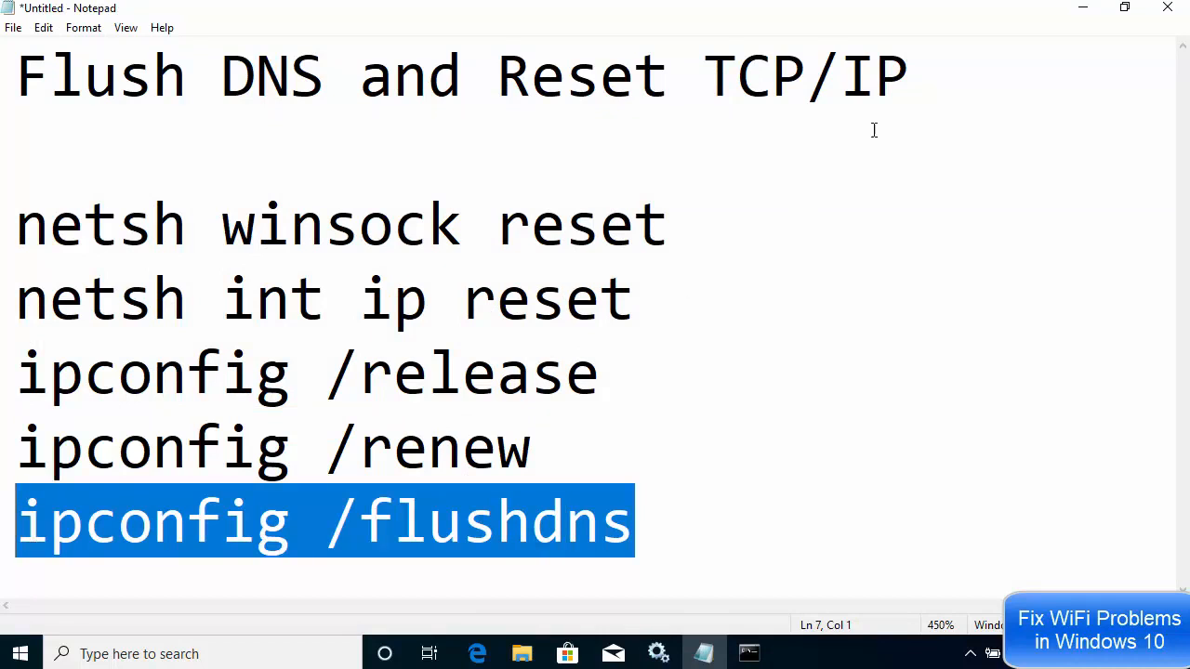
{"action": "left_click", "coordinate": [1078, 9]}
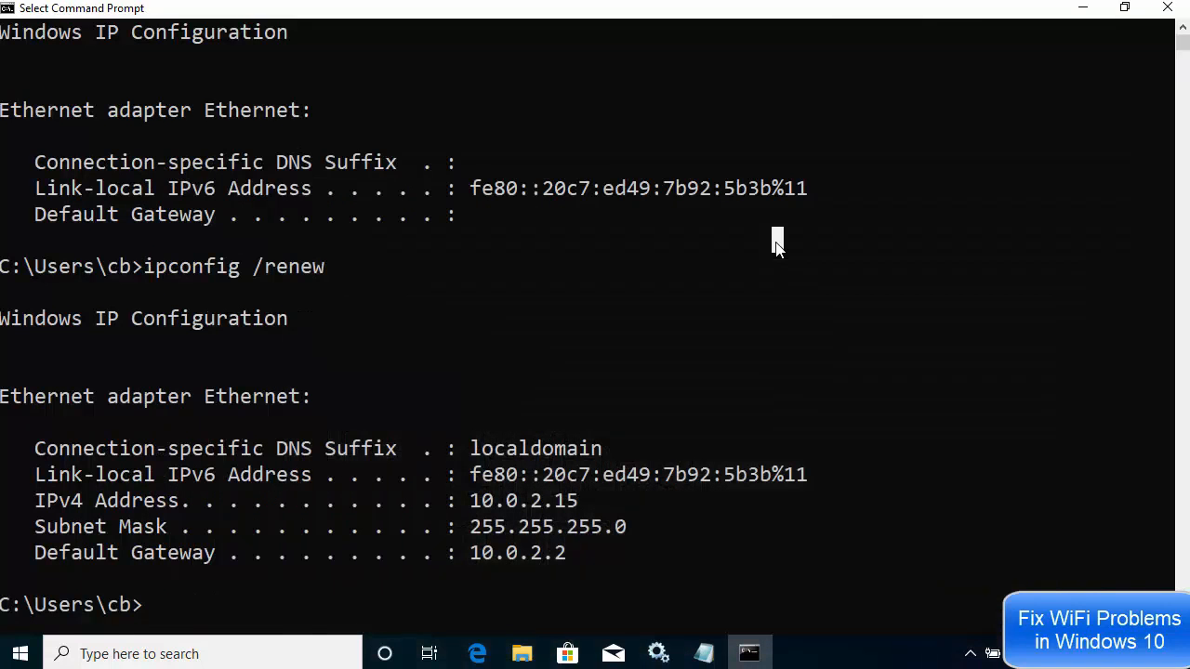
{"action": "right_click", "coordinate": [777, 244]}
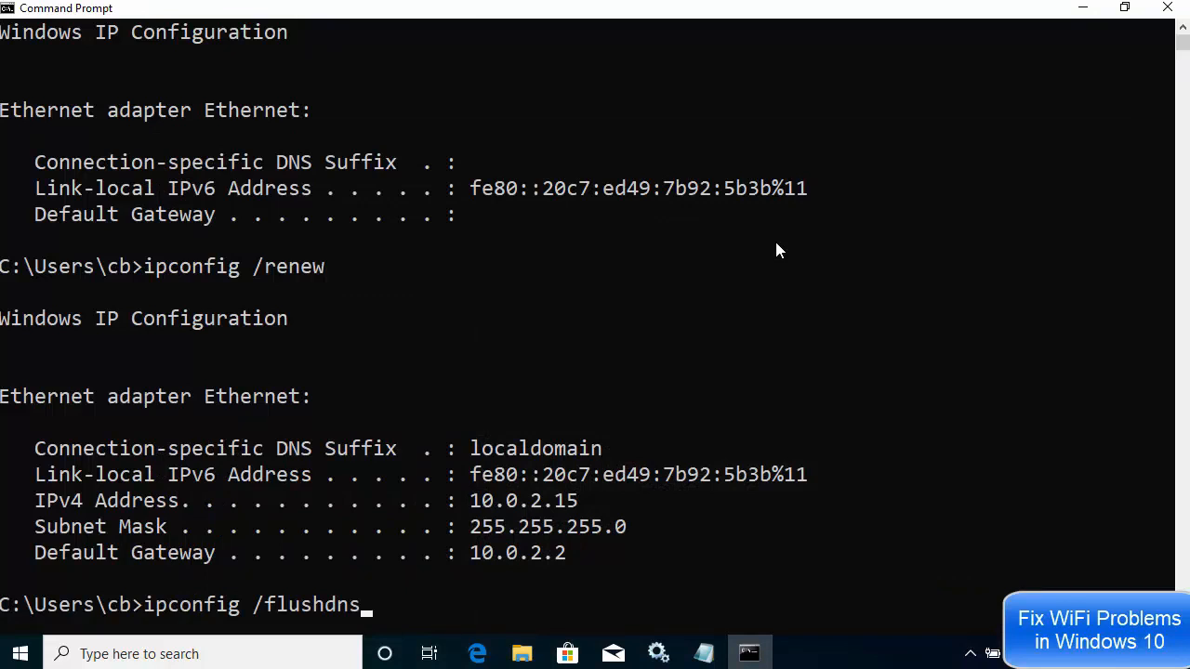
{"action": "key", "text": "Return"}
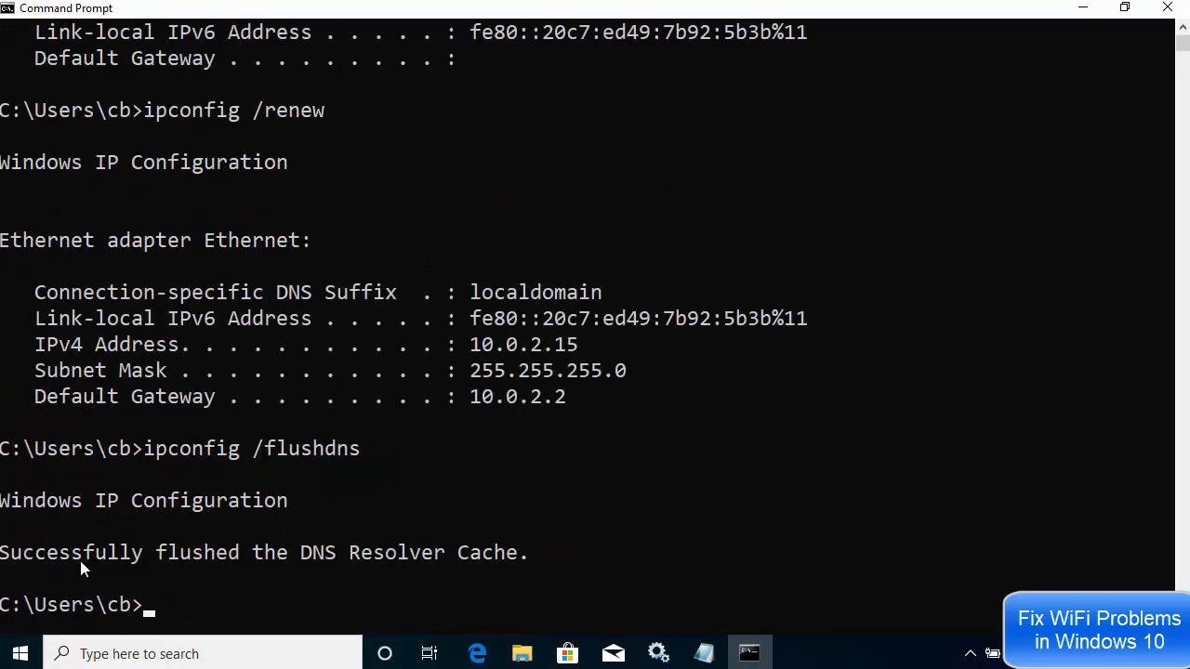